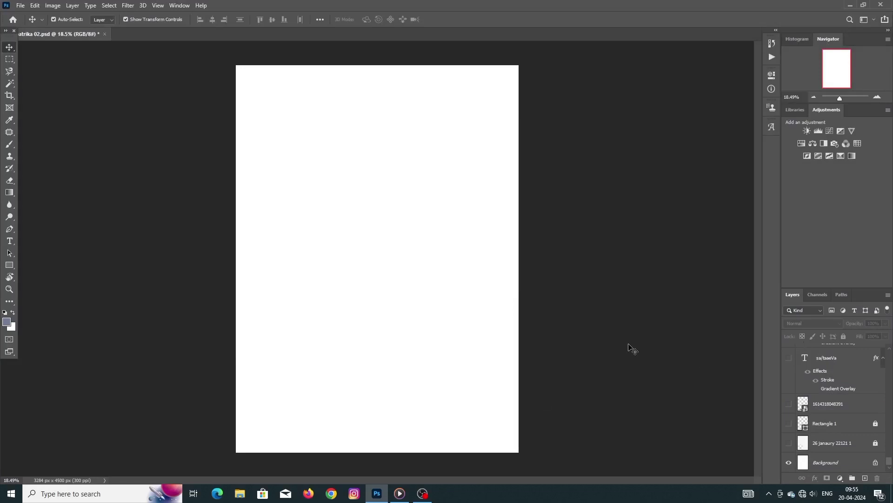
- Reveal the soft grey textured background layer
{"action": "scroll", "coordinate": [605, 335], "scroll_direction": "down", "scroll_amount": 2}
{"action": "left_click", "coordinate": [788, 442]}
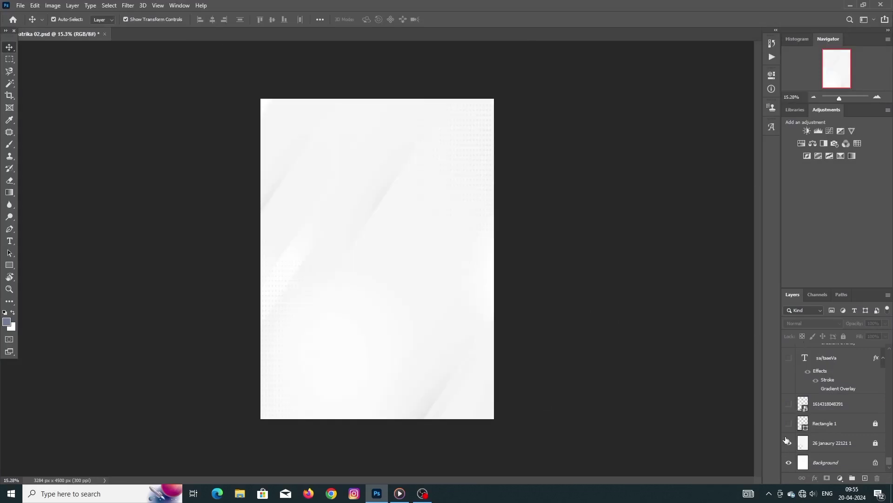
{"action": "scroll", "coordinate": [275, 233], "scroll_direction": "up", "scroll_amount": 2}
{"action": "scroll", "coordinate": [554, 300], "scroll_direction": "up", "scroll_amount": 2}
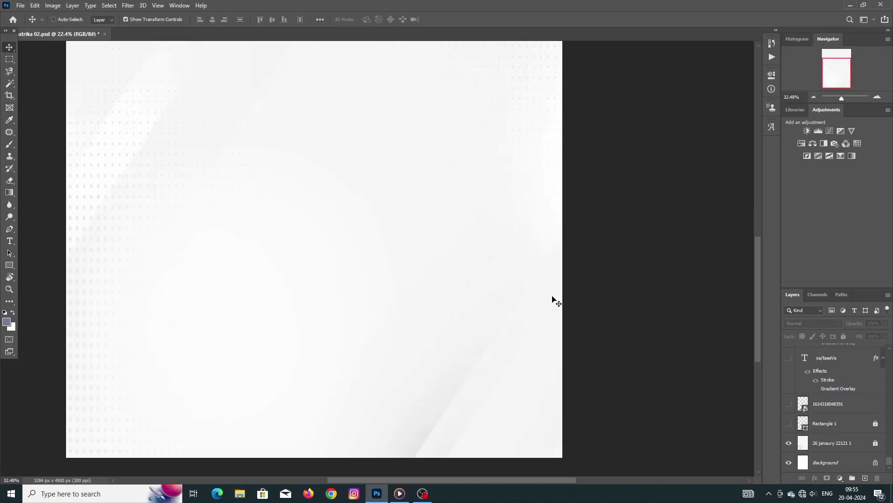
{"action": "scroll", "coordinate": [526, 298], "scroll_direction": "down", "scroll_amount": 3}
{"action": "scroll", "coordinate": [500, 294], "scroll_direction": "up", "scroll_amount": 1}
{"action": "scroll", "coordinate": [542, 110], "scroll_direction": "up", "scroll_amount": 2}
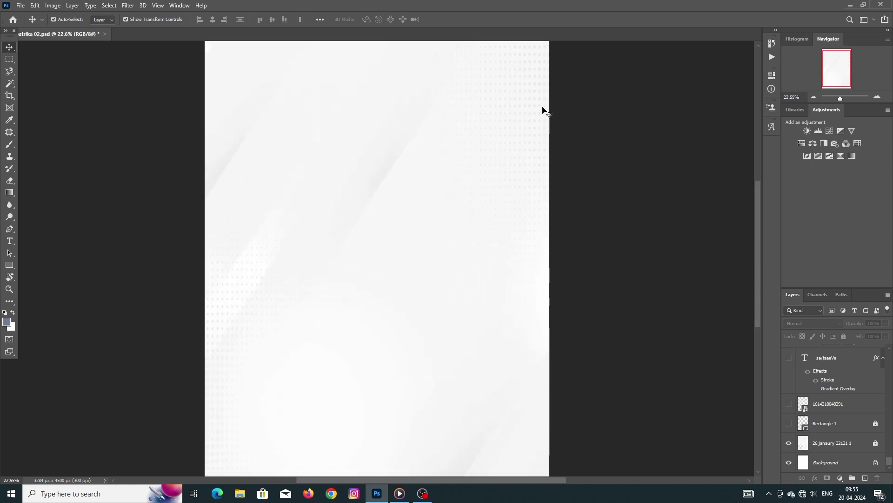
{"action": "scroll", "coordinate": [365, 174], "scroll_direction": "up", "scroll_amount": 1}
{"action": "scroll", "coordinate": [361, 174], "scroll_direction": "down", "scroll_amount": 1}
{"action": "scroll", "coordinate": [381, 221], "scroll_direction": "down", "scroll_amount": 1}
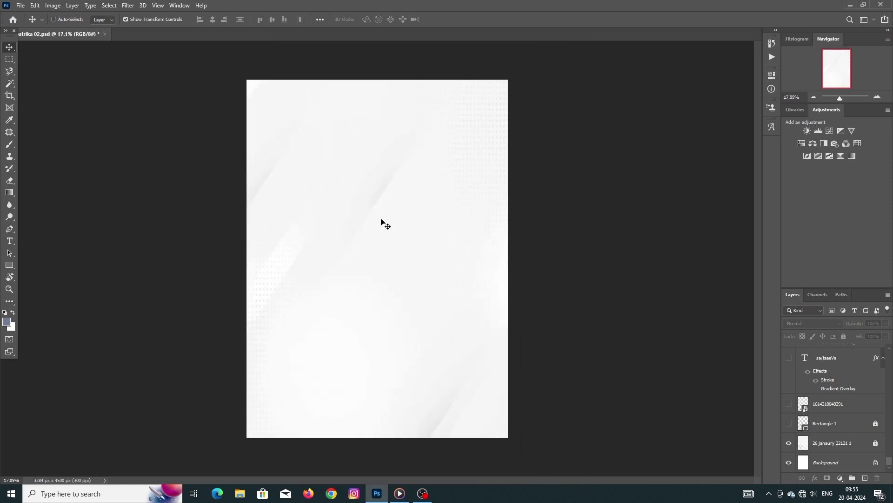
{"action": "scroll", "coordinate": [382, 222], "scroll_direction": "down", "scroll_amount": 1}
{"action": "scroll", "coordinate": [381, 222], "scroll_direction": "up", "scroll_amount": 1}
- Show the brown bottom band (Rectangle 1) and the wedding procession artwork
{"action": "left_click", "coordinate": [788, 423]}
{"action": "scroll", "coordinate": [486, 393], "scroll_direction": "up", "scroll_amount": 1}
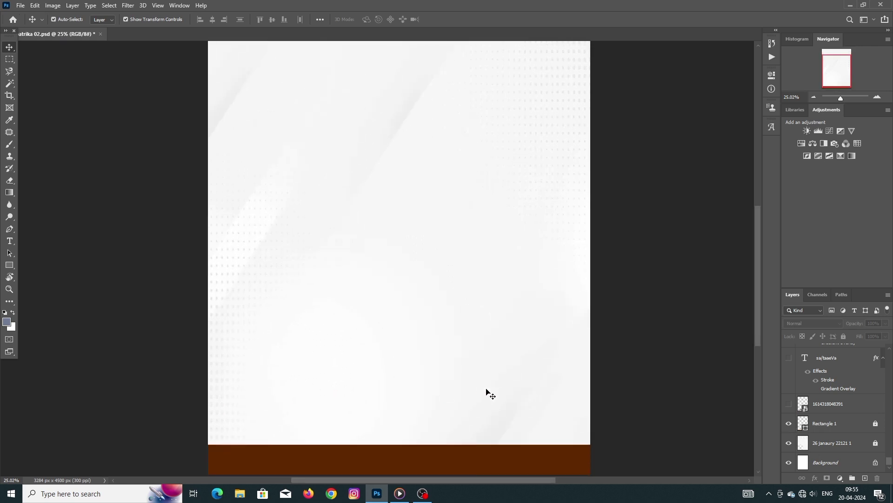
{"action": "scroll", "coordinate": [484, 400], "scroll_direction": "down", "scroll_amount": 1}
{"action": "scroll", "coordinate": [482, 408], "scroll_direction": "up", "scroll_amount": 1}
{"action": "scroll", "coordinate": [484, 406], "scroll_direction": "down", "scroll_amount": 1}
{"action": "scroll", "coordinate": [484, 405], "scroll_direction": "down", "scroll_amount": 1}
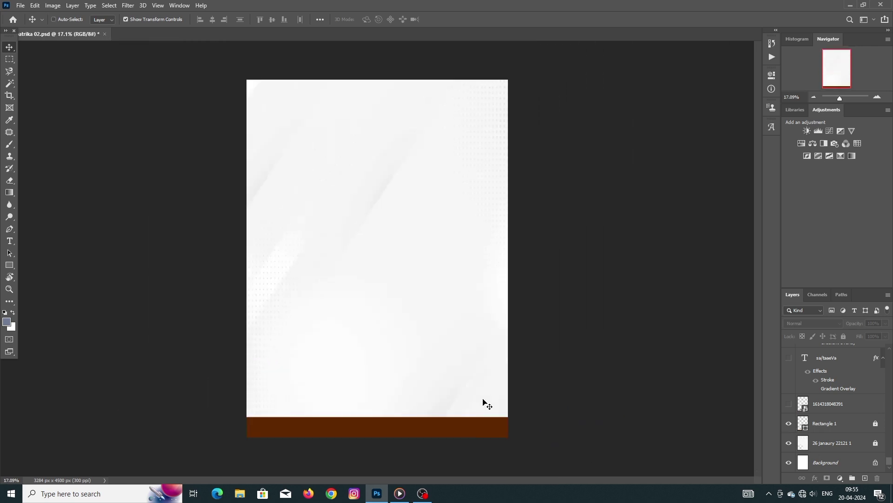
{"action": "scroll", "coordinate": [484, 404], "scroll_direction": "up", "scroll_amount": 1}
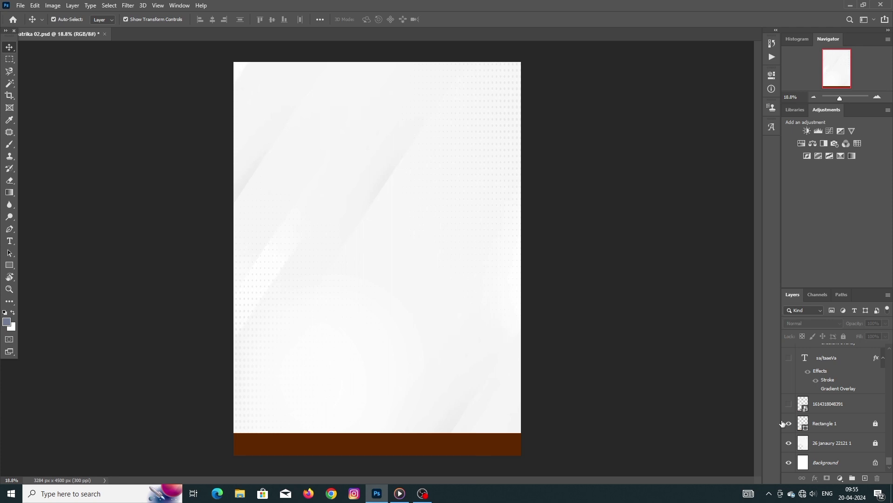
{"action": "left_click", "coordinate": [789, 404]}
{"action": "scroll", "coordinate": [538, 444], "scroll_direction": "up", "scroll_amount": 1}
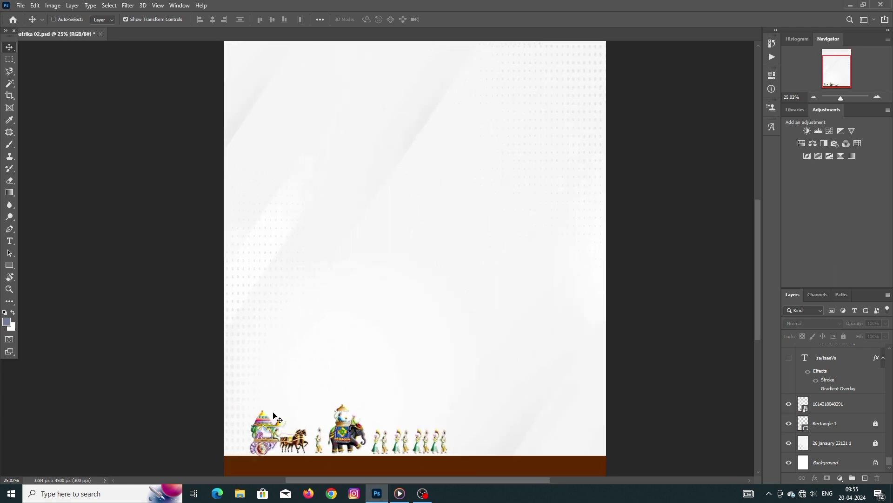
{"action": "scroll", "coordinate": [538, 444], "scroll_direction": "up", "scroll_amount": 2}
{"action": "scroll", "coordinate": [538, 444], "scroll_direction": "up", "scroll_amount": 1}
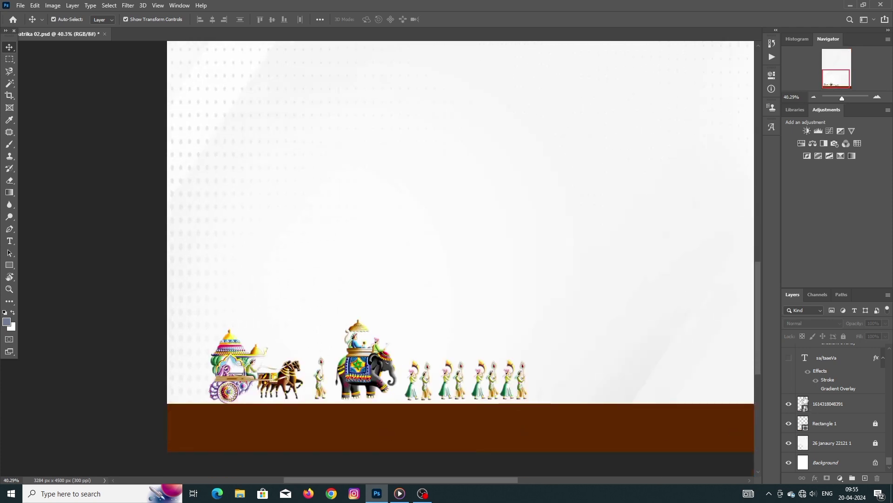
- Move the procession artwork to sit just above the brown band and fit the page on screen
{"action": "left_click", "coordinate": [829, 404]}
{"action": "mouse_move", "coordinate": [235, 362]}
{"action": "left_mouse_down"}
{"action": "mouse_move", "coordinate": [331, 317]}
{"action": "mouse_move", "coordinate": [290, 369]}
{"action": "left_mouse_up"}
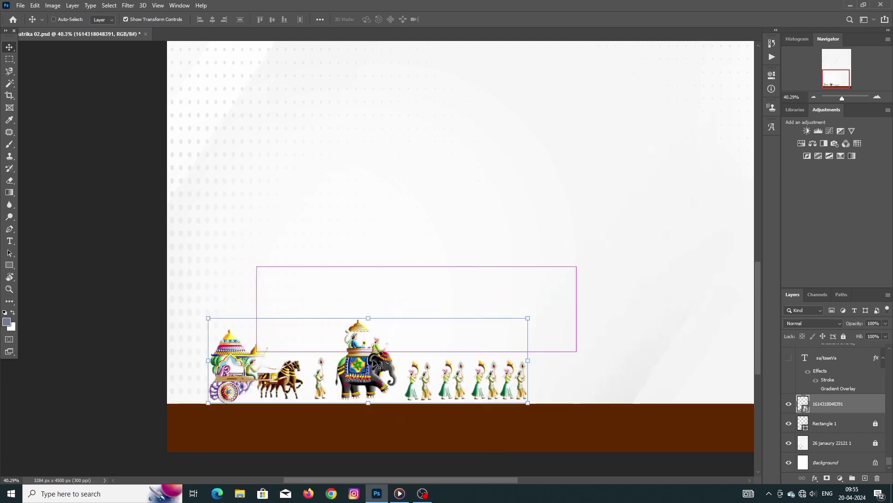
{"action": "key", "text": "ctrl+0"}
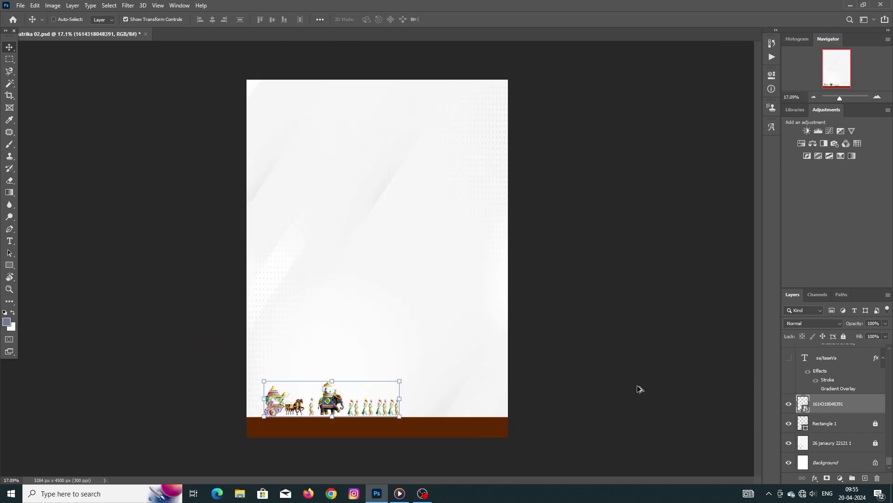
{"action": "left_click", "coordinate": [612, 409], "text": "ctrl"}
- Show the red names संतोष and प्रेरणा
{"action": "scroll", "coordinate": [802, 376], "scroll_direction": "up", "scroll_amount": 1}
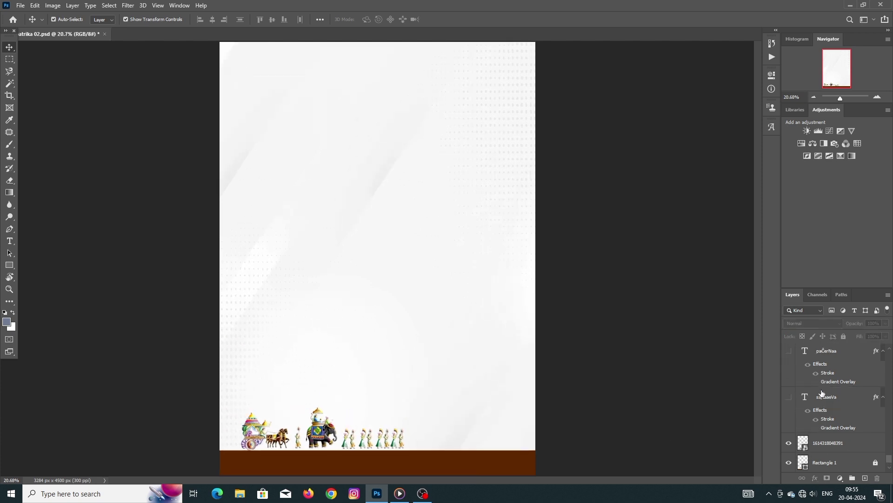
{"action": "left_click", "coordinate": [790, 399]}
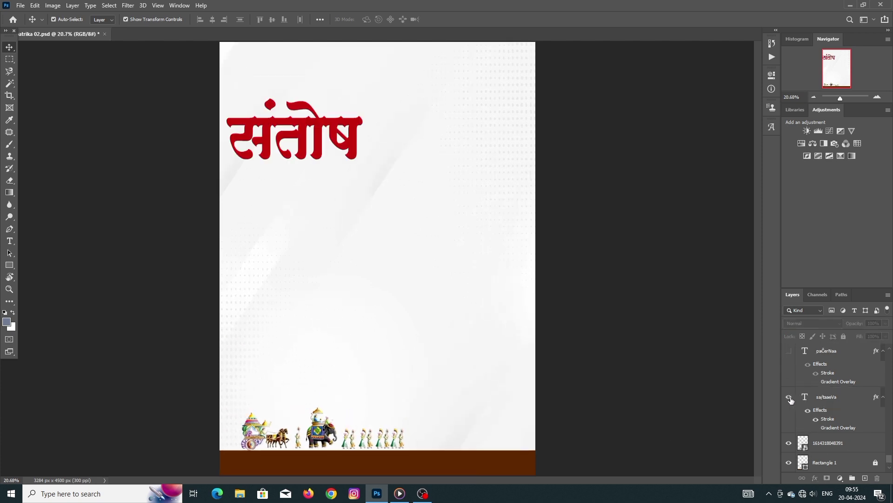
{"action": "left_click", "coordinate": [789, 352]}
{"action": "scroll", "coordinate": [267, 85], "scroll_direction": "up", "scroll_amount": 2}
- Retype the first name as सतिश using Marathi transliteration and commit it
{"action": "left_click", "coordinate": [258, 152]}
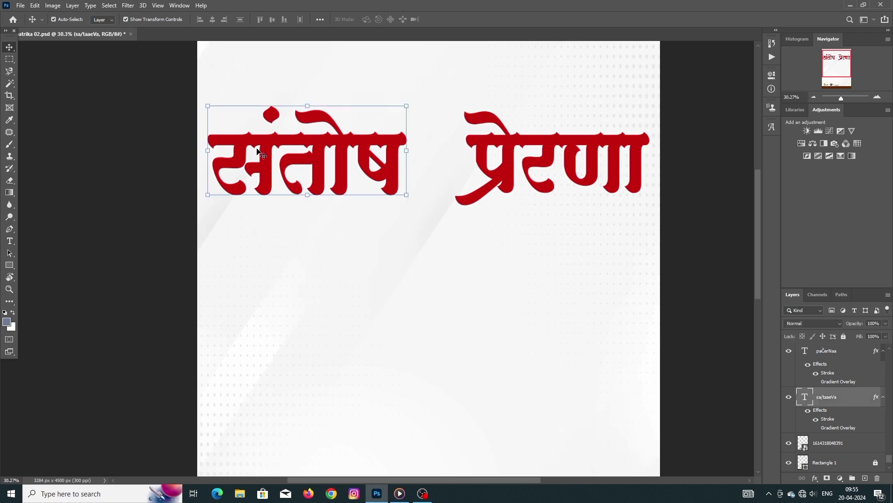
{"action": "double_click", "coordinate": [260, 156]}
{"action": "key", "text": "BackSpace"}
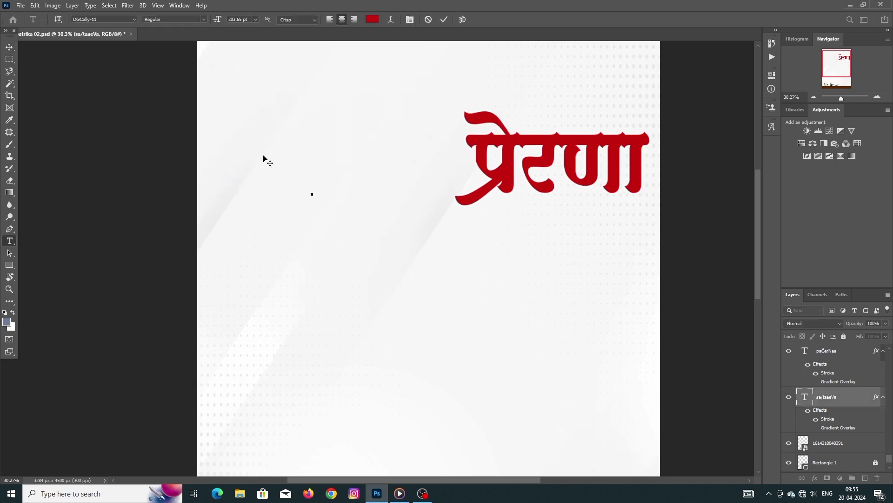
{"action": "type", "text": "T"}
{"action": "key", "text": "BackSpace"}
{"action": "type", "text": "Ta"}
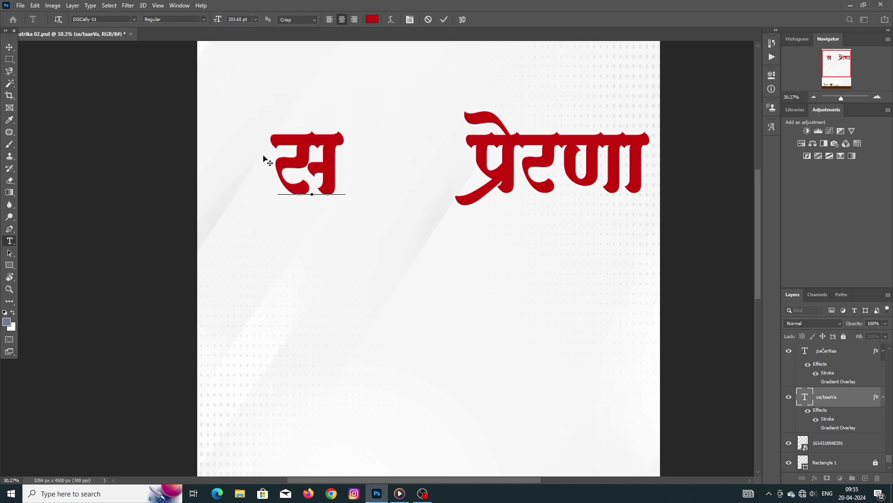
{"action": "type", "text": "a"}
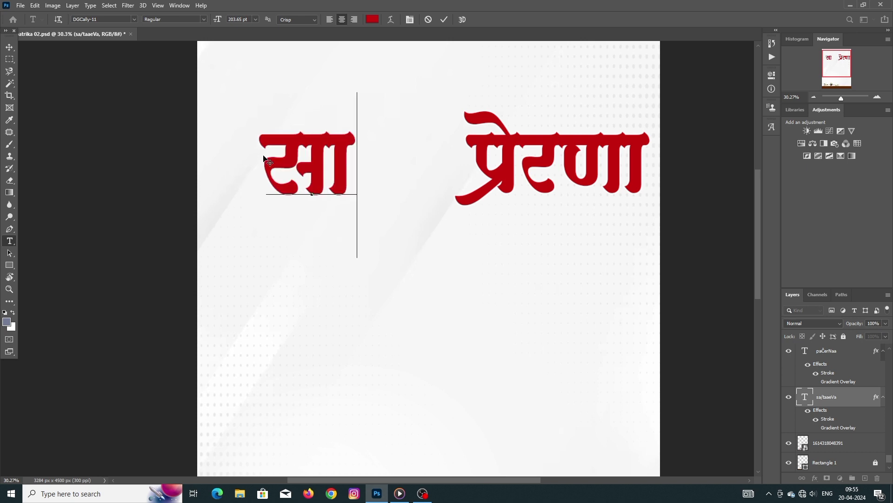
{"action": "type", "text": "ita"}
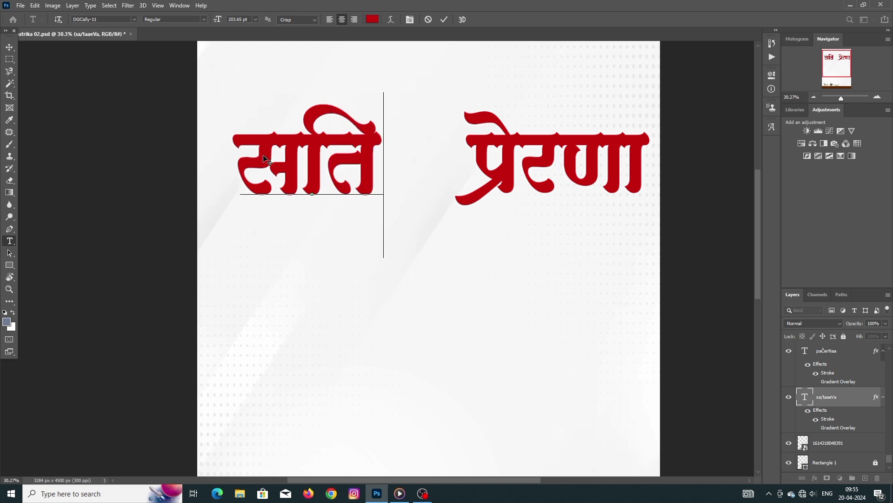
{"action": "type", "text": "S"}
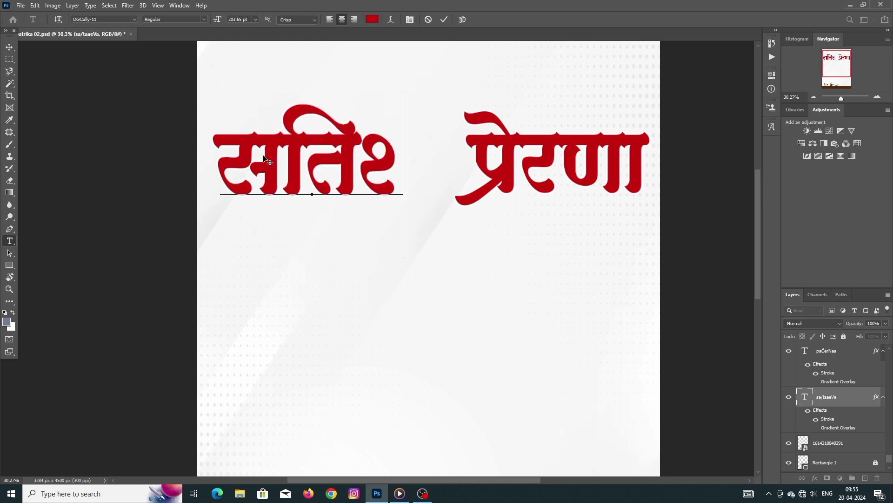
{"action": "type", "text": "a"}
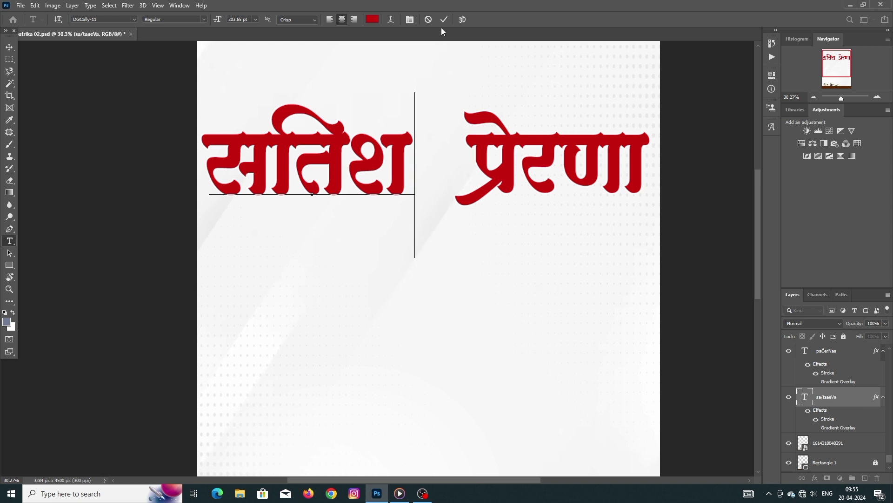
{"action": "left_click", "coordinate": [444, 19]}
{"action": "key", "text": "v"}
- Undo the name change to restore संतोष and fit the page to the window
{"action": "scroll", "coordinate": [674, 162], "scroll_direction": "down", "scroll_amount": 2, "text": "alt"}
{"action": "scroll", "coordinate": [674, 162], "scroll_direction": "down", "scroll_amount": 2, "text": "alt"}
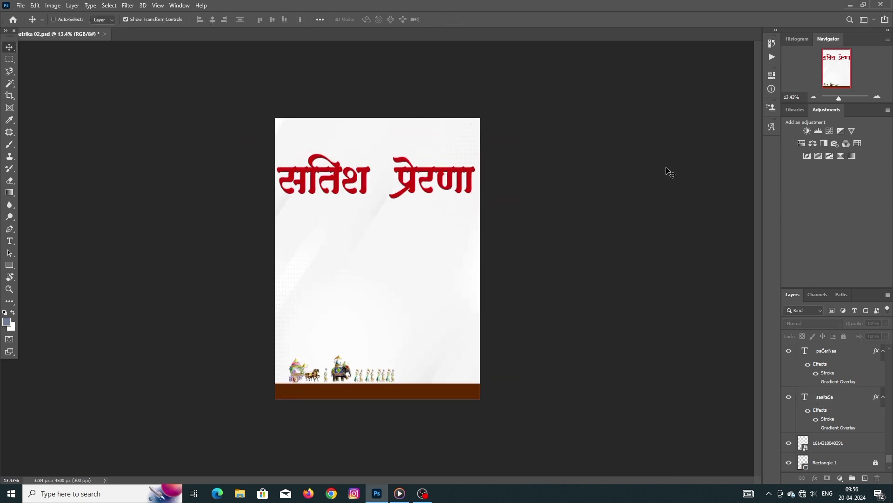
{"action": "key", "text": "ctrl"}
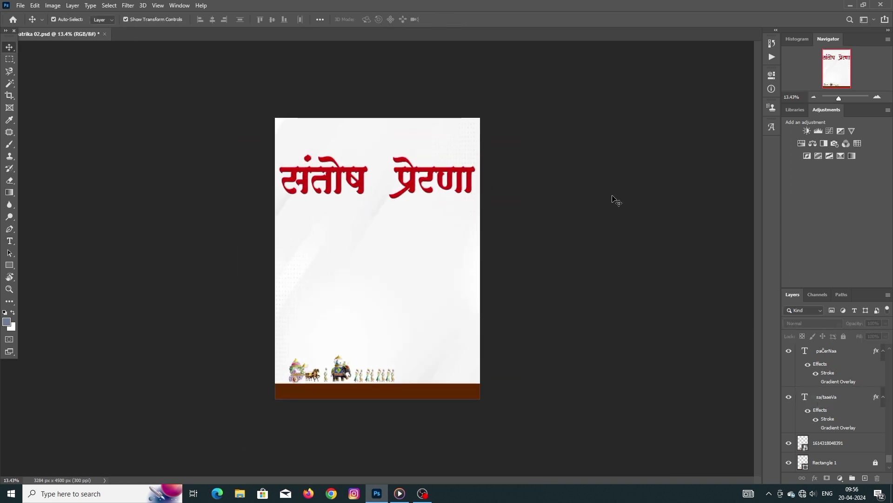
{"action": "key", "text": "ctrl+plus"}
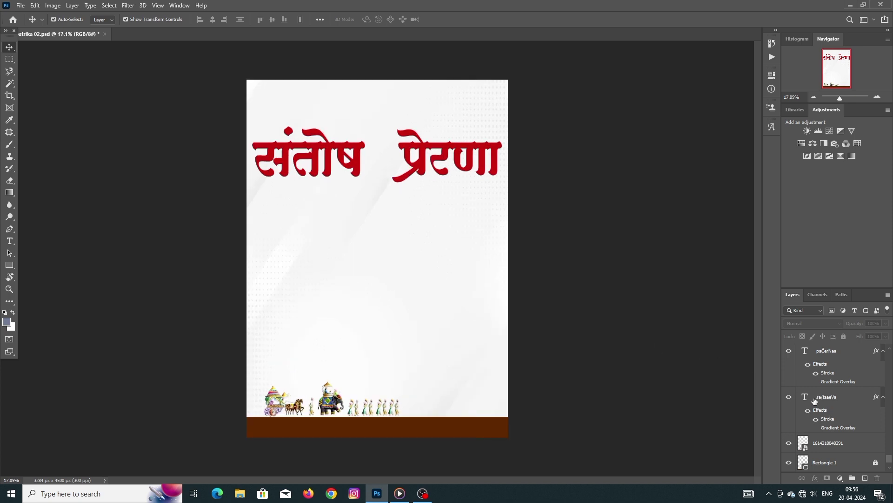
{"action": "scroll", "coordinate": [809, 396], "scroll_direction": "up", "scroll_amount": 1}
- Select the प्रेरणा name layer and start editing its text
{"action": "scroll", "coordinate": [800, 386], "scroll_direction": "up", "scroll_amount": 1}
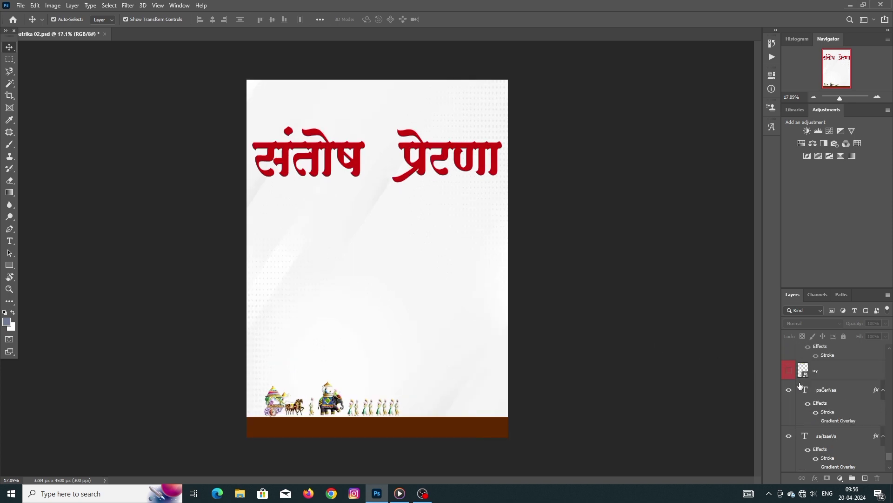
{"action": "left_click", "coordinate": [818, 435]}
{"action": "left_click", "coordinate": [833, 396]}
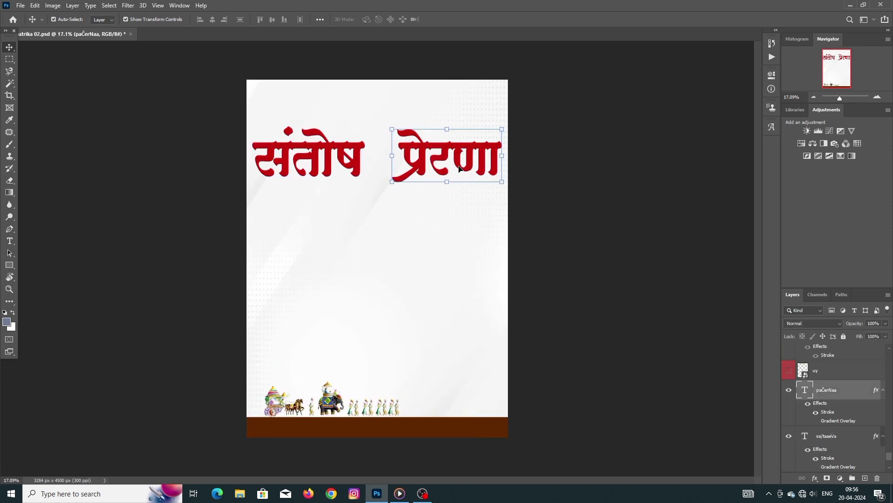
{"action": "double_click", "coordinate": [493, 165]}
- Replace प्रेरणा with आचल via Marathi transliteration and commit the edit
{"action": "key", "text": "BackSpace"}
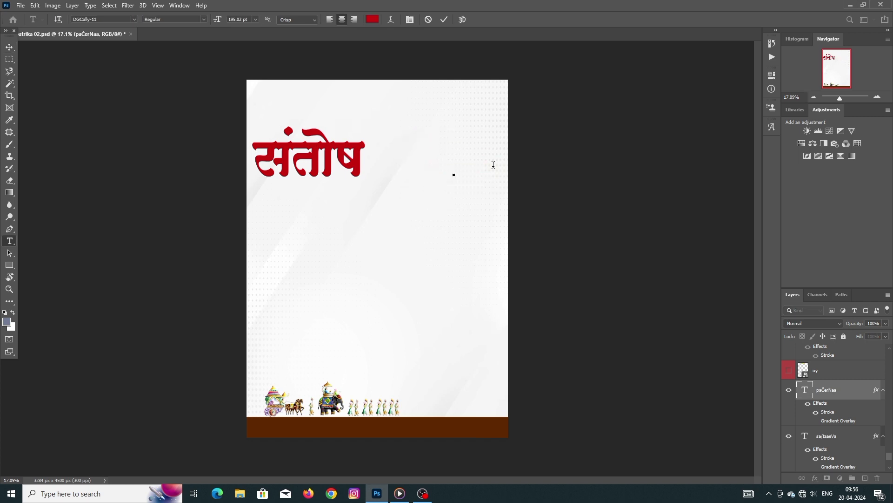
{"action": "type", "text": "a"}
{"action": "key", "text": "BackSpace"}
{"action": "type", "text": "U"}
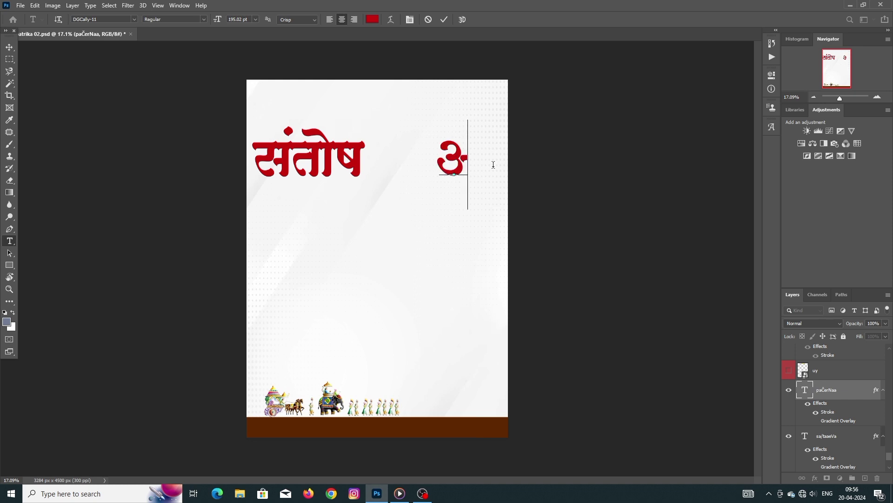
{"action": "type", "text": "U"}
{"action": "key", "text": "BackSpace"}
{"action": "type", "text": "a"}
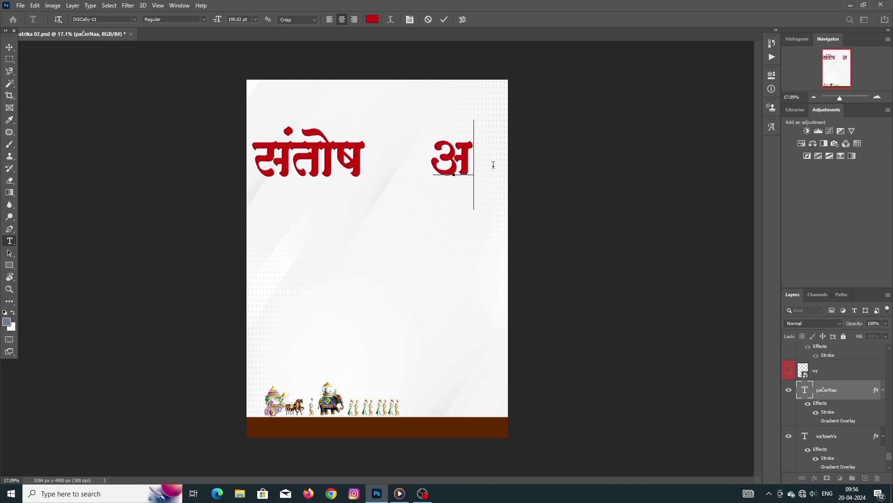
{"action": "type", "text": "ac"}
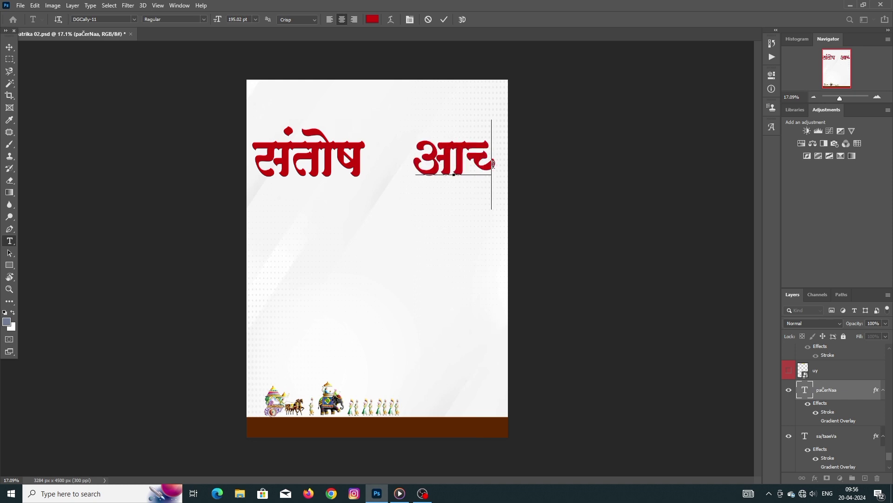
{"action": "type", "text": "ala"}
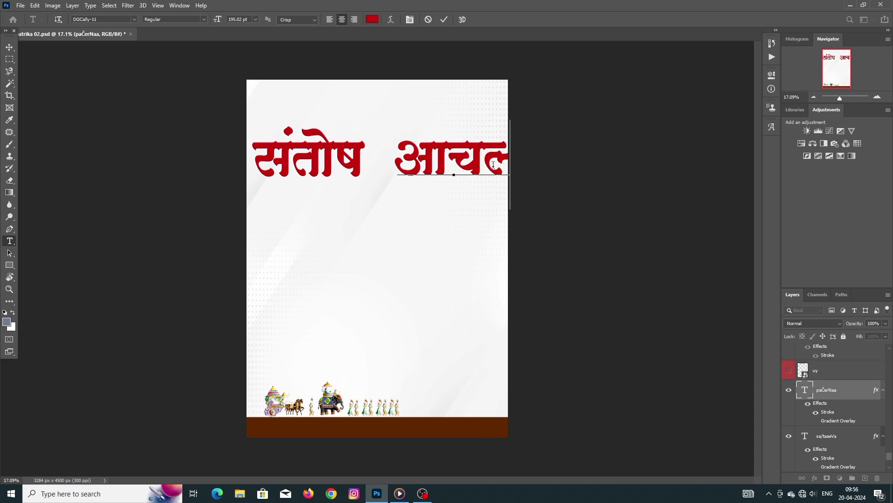
{"action": "left_click", "coordinate": [444, 19]}
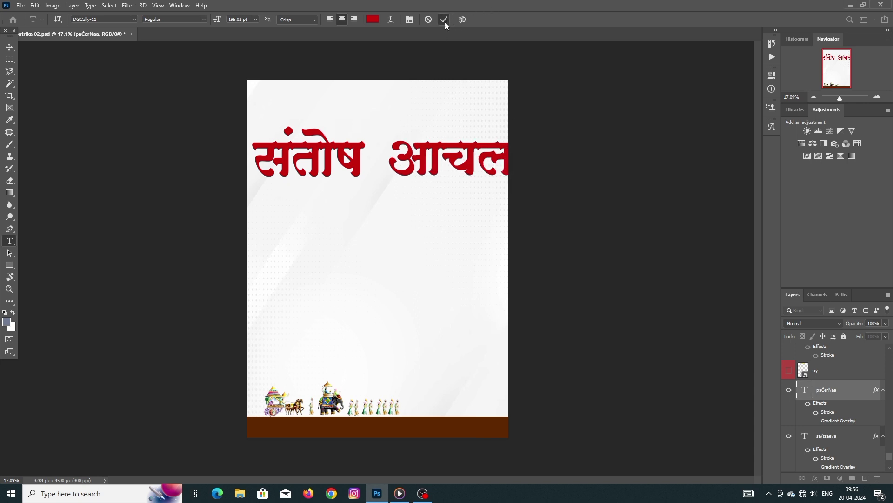
{"action": "key", "text": "v"}
{"action": "scroll", "coordinate": [531, 178], "scroll_direction": "down", "scroll_amount": 2}
{"action": "scroll", "coordinate": [531, 177], "scroll_direction": "up", "scroll_amount": 2}
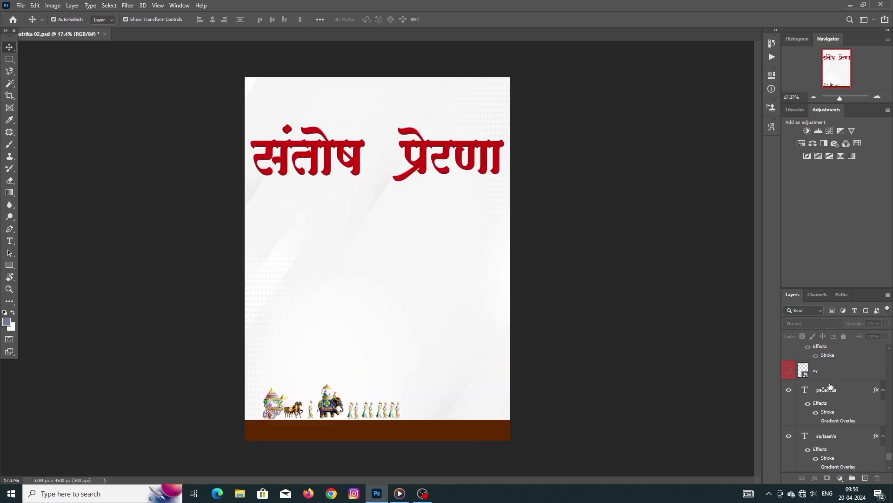
- Show the श्री गणेशाय नमः banner at the top, undoing an accidental drag of it
{"action": "left_click", "coordinate": [788, 371]}
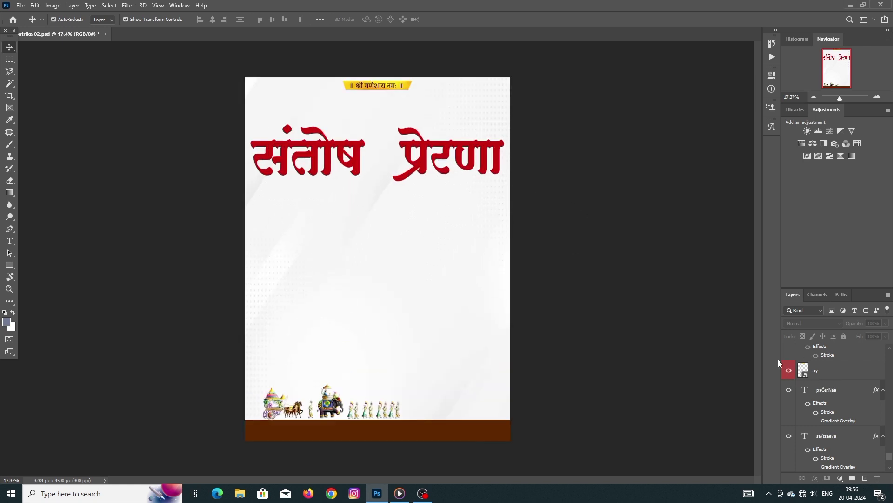
{"action": "scroll", "coordinate": [409, 80], "scroll_direction": "up", "scroll_amount": 2}
{"action": "scroll", "coordinate": [485, 140], "scroll_direction": "up", "scroll_amount": 3}
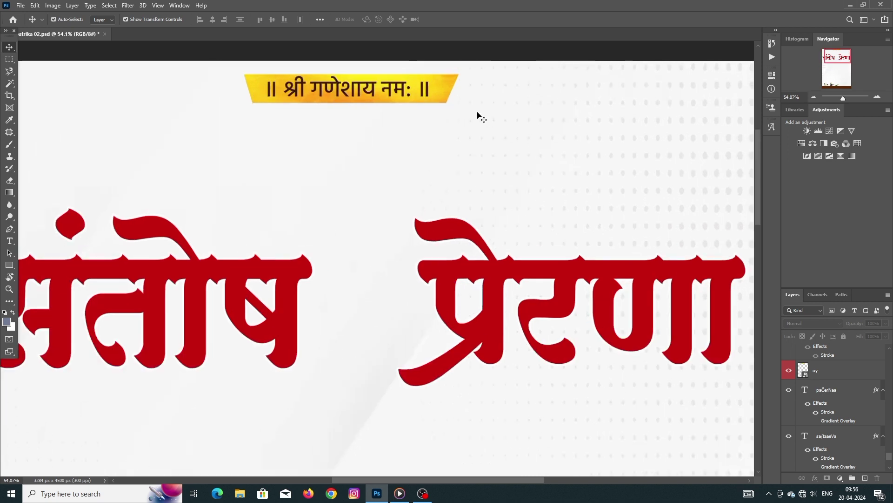
{"action": "scroll", "coordinate": [384, 102], "scroll_direction": "down", "scroll_amount": 2}
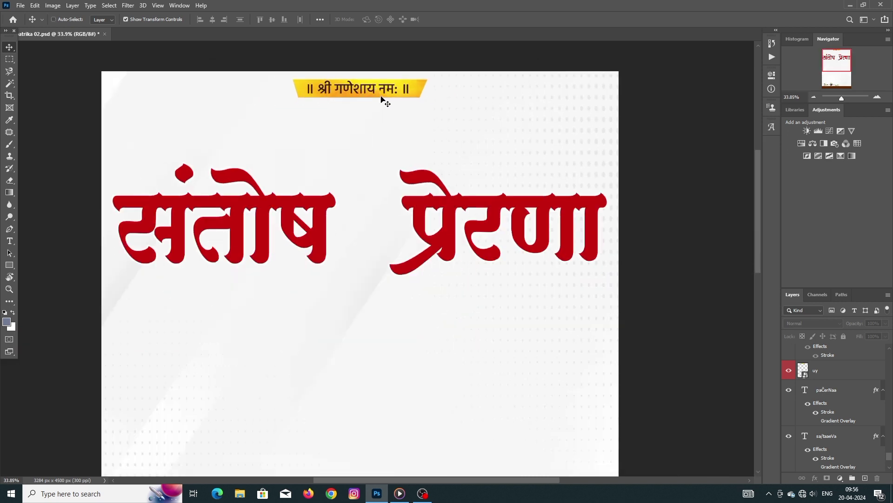
{"action": "left_click", "coordinate": [825, 369]}
{"action": "left_click_drag", "start_coordinate": [410, 91], "coordinate": [484, 110]}
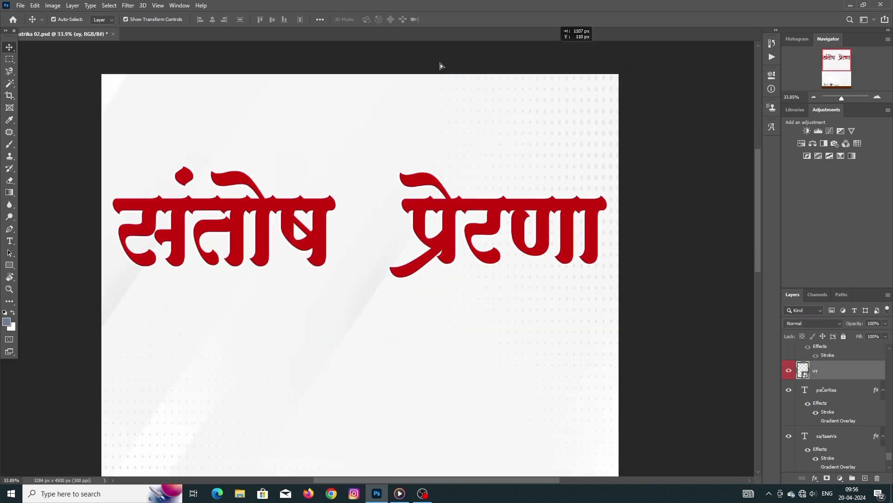
{"action": "key", "text": "ctrl+z"}
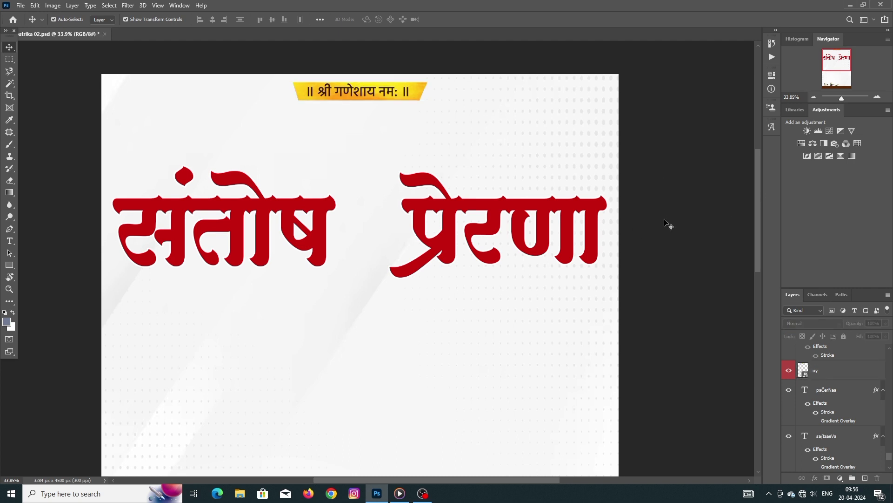
- Show the three-line parents' and village text under प्रेरणा
{"action": "scroll", "coordinate": [665, 226], "scroll_direction": "down", "scroll_amount": 2}
{"action": "scroll", "coordinate": [661, 233], "scroll_direction": "down", "scroll_amount": 2}
{"action": "scroll", "coordinate": [655, 242], "scroll_direction": "down", "scroll_amount": 1}
{"action": "scroll", "coordinate": [655, 242], "scroll_direction": "up", "scroll_amount": 1}
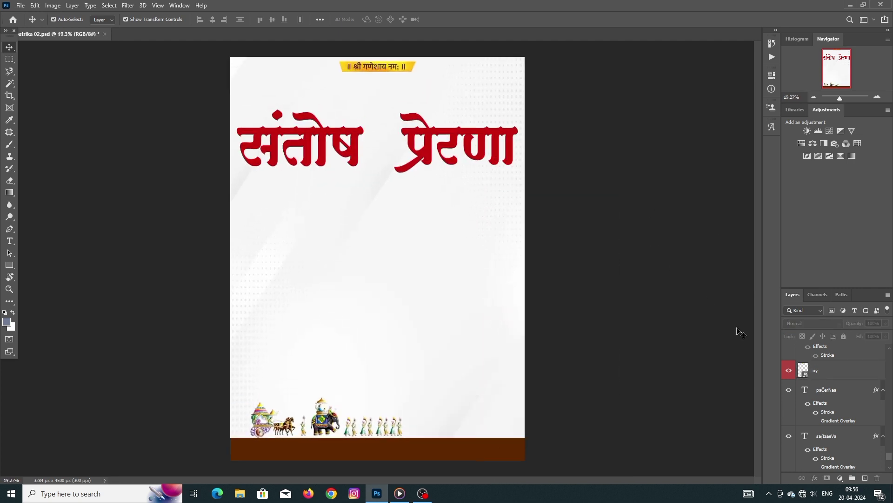
{"action": "scroll", "coordinate": [819, 395], "scroll_direction": "up", "scroll_amount": 1}
{"action": "scroll", "coordinate": [819, 396], "scroll_direction": "up", "scroll_amount": 1}
{"action": "left_click", "coordinate": [789, 371]}
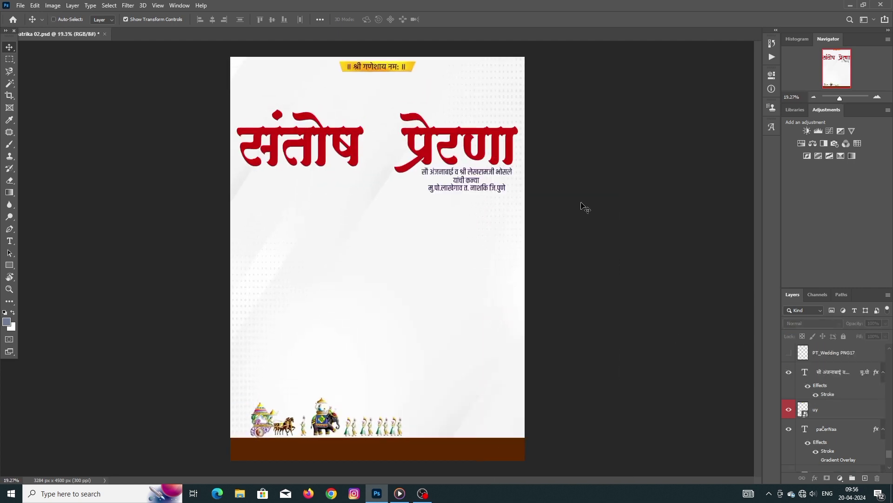
{"action": "scroll", "coordinate": [512, 187], "scroll_direction": "up", "scroll_amount": 3}
{"action": "scroll", "coordinate": [438, 182], "scroll_direction": "up", "scroll_amount": 3}
{"action": "left_click", "coordinate": [438, 181]}
{"action": "double_click", "coordinate": [481, 168]}
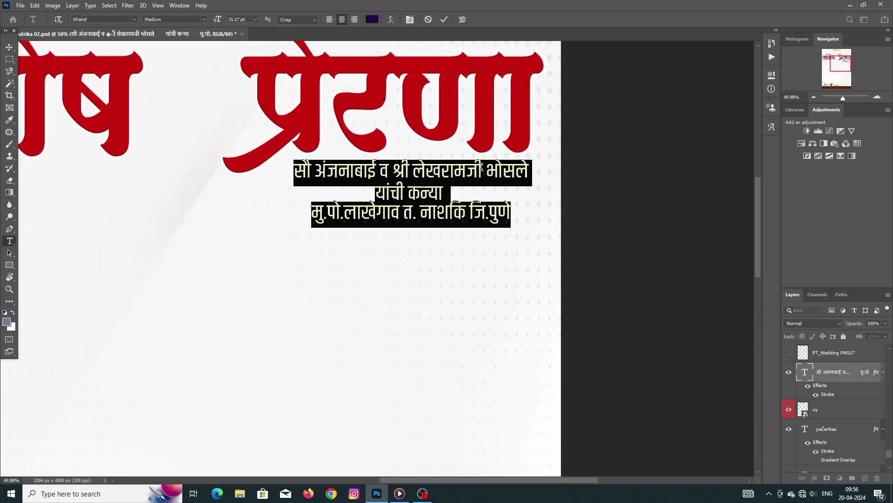
{"action": "left_click", "coordinate": [505, 170]}
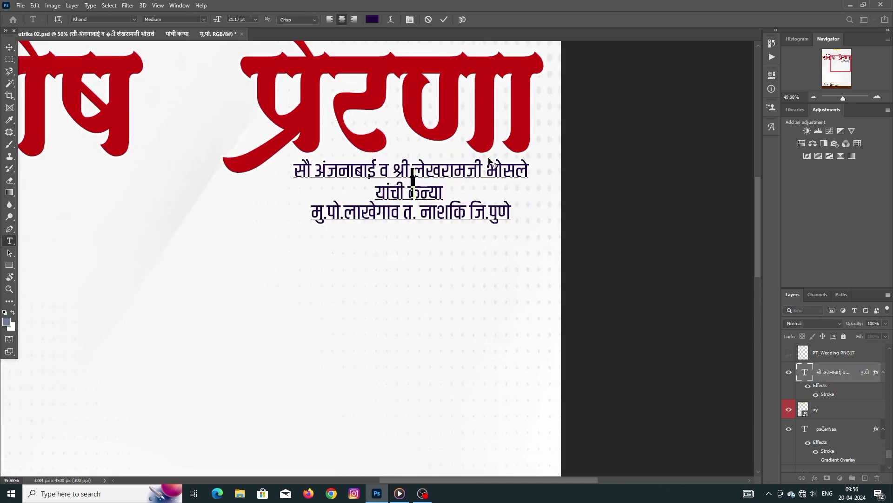
{"action": "type", "text": "."}
{"action": "left_click", "coordinate": [444, 20]}
{"action": "key", "text": "v"}
{"action": "scroll", "coordinate": [394, 184], "scroll_direction": "up", "scroll_amount": 2}
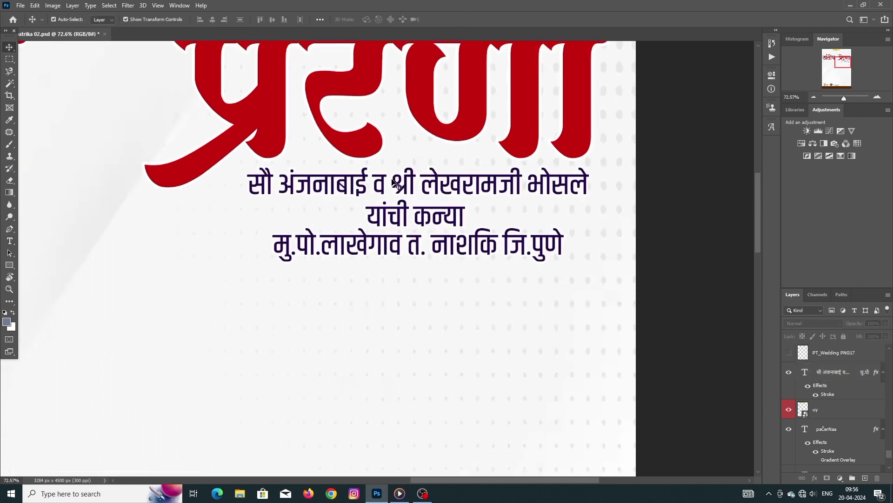
{"action": "double_click", "coordinate": [394, 184]}
{"action": "left_click", "coordinate": [542, 168]}
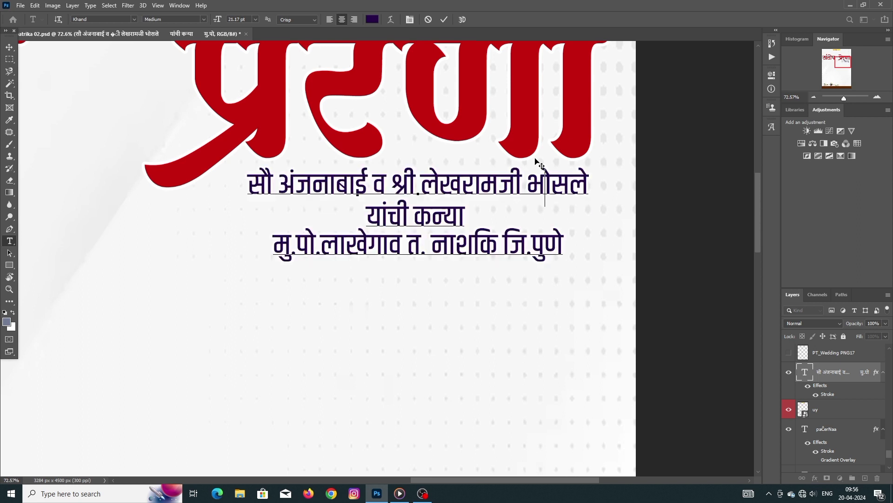
{"action": "left_click_drag", "start_coordinate": [533, 167], "coordinate": [606, 169]}
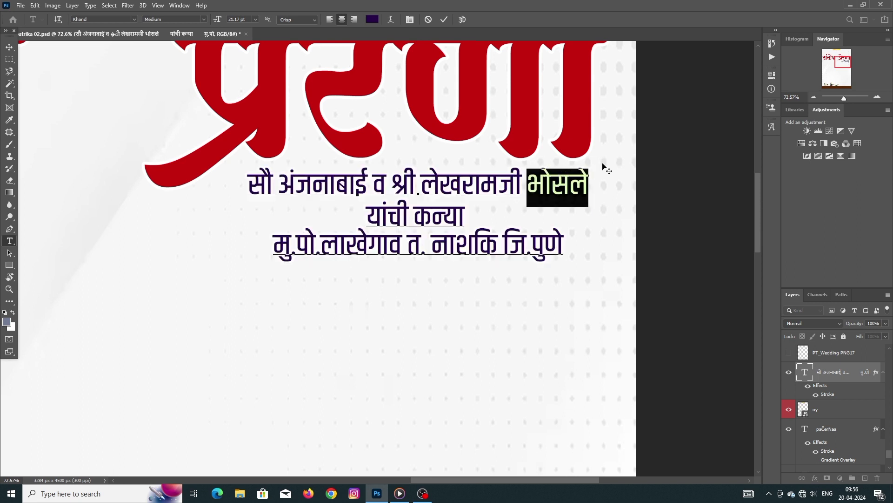
{"action": "key", "text": "BackSpace"}
{"action": "left_click", "coordinate": [827, 494]}
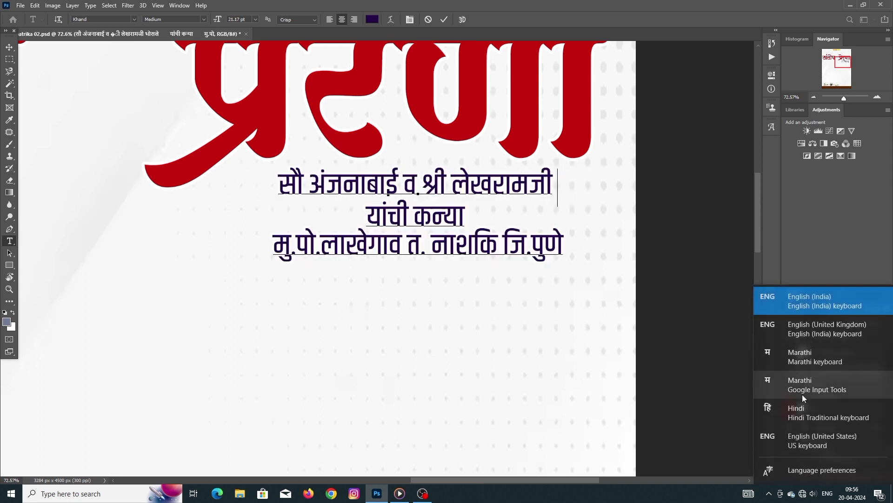
{"action": "left_click", "coordinate": [804, 389]}
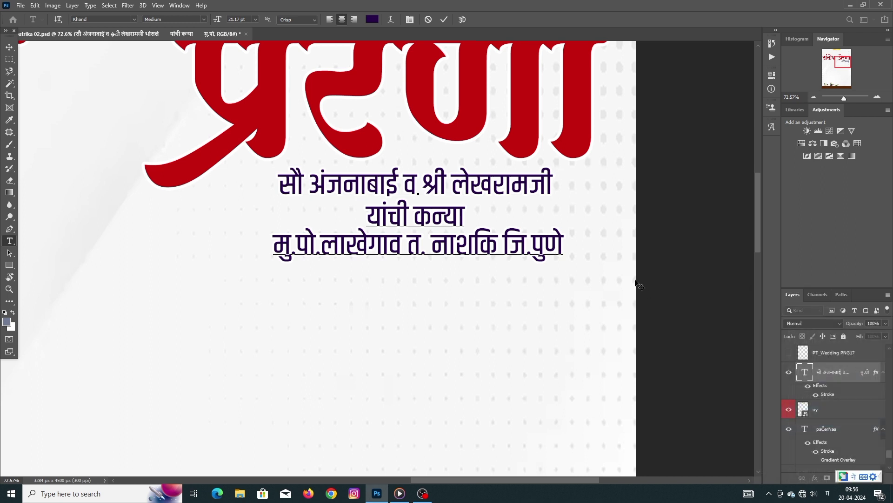
{"action": "type", "text": " ra"}
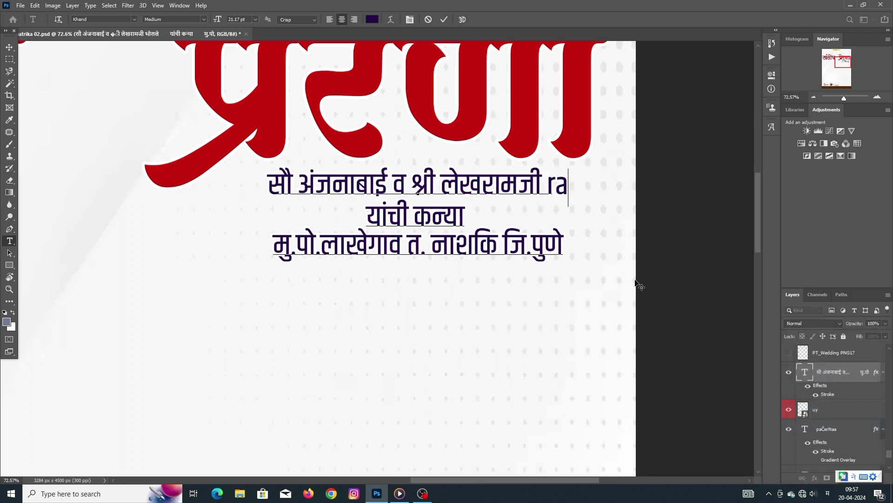
{"action": "type", "text": "ut"}
{"action": "key", "text": "Return"}
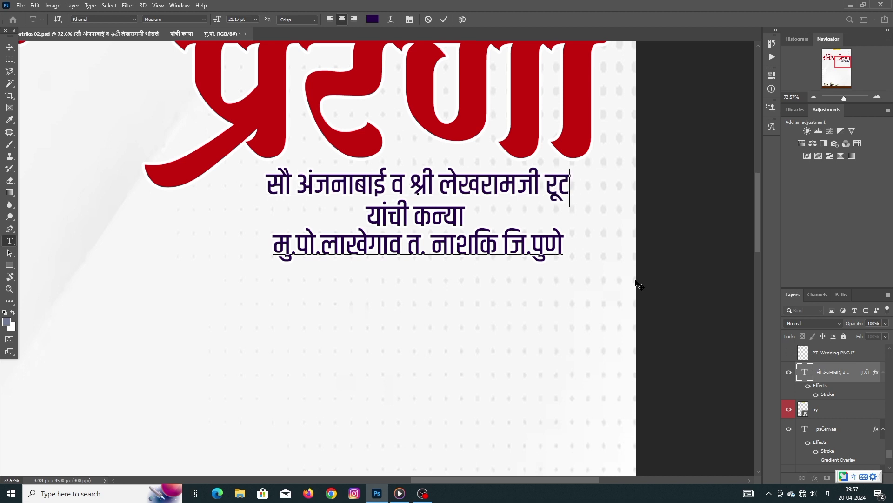
{"action": "key", "text": "BackSpace"}
{"action": "key", "text": "BackSpace"}
{"action": "key", "text": "BackSpace"}
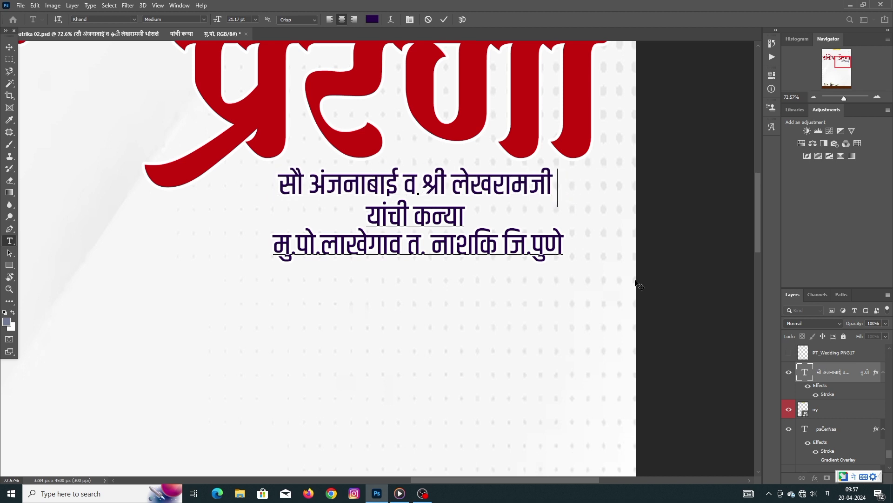
{"action": "type", "text": "raah"}
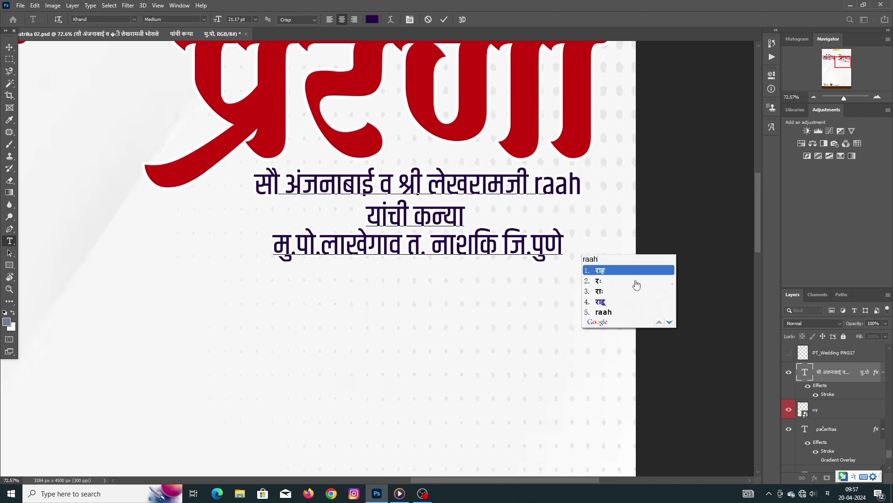
{"action": "type", "text": "ut"}
{"action": "key", "text": "Return"}
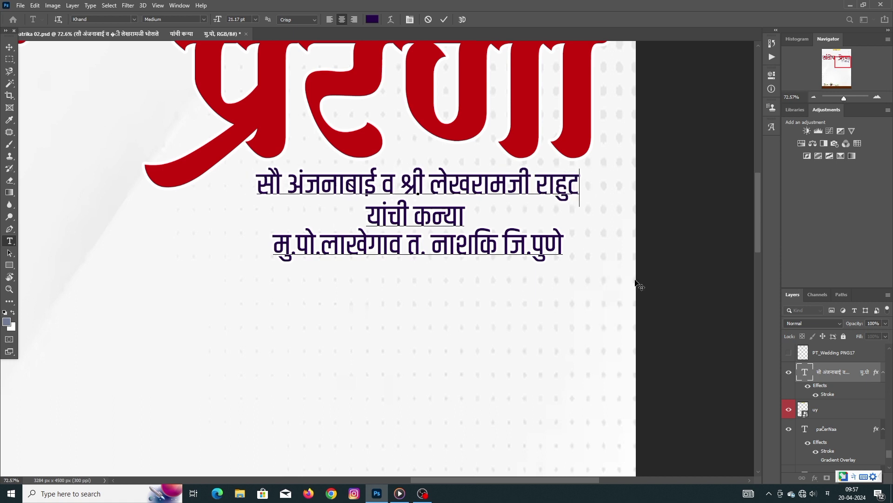
{"action": "key", "text": "BackSpace"}
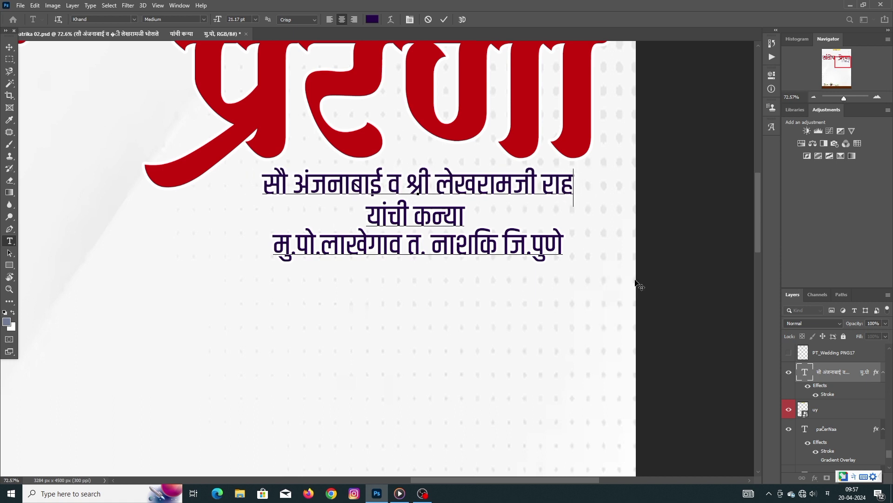
{"action": "key", "text": "BackSpace"}
{"action": "key", "text": "BackSpace"}
{"action": "key", "text": "BackSpace"}
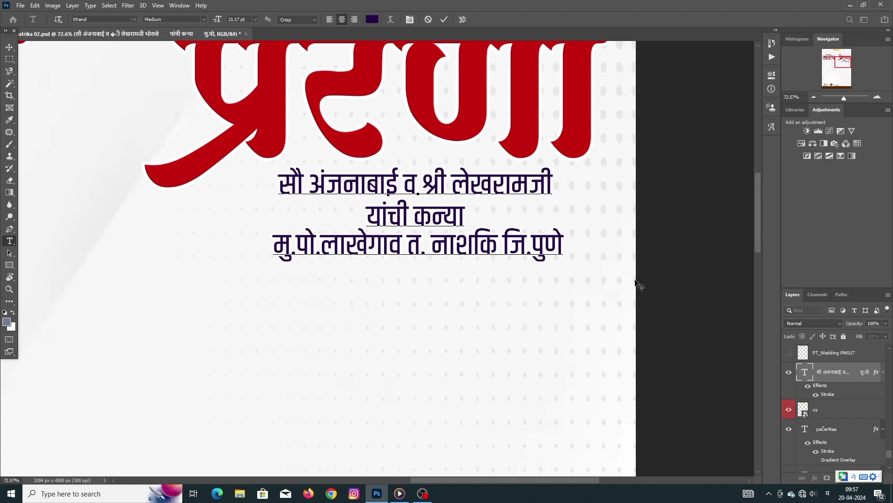
{"action": "type", "text": " m"}
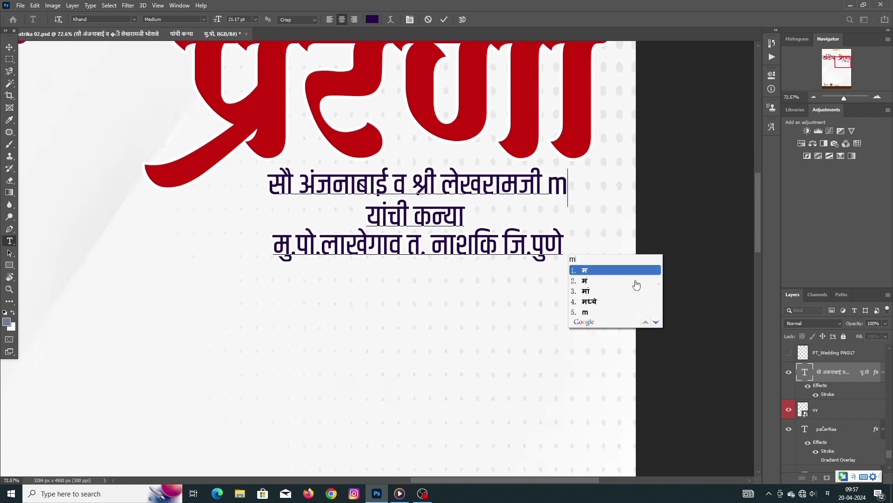
{"action": "type", "text": "ehar"}
{"action": "key", "text": "Return"}
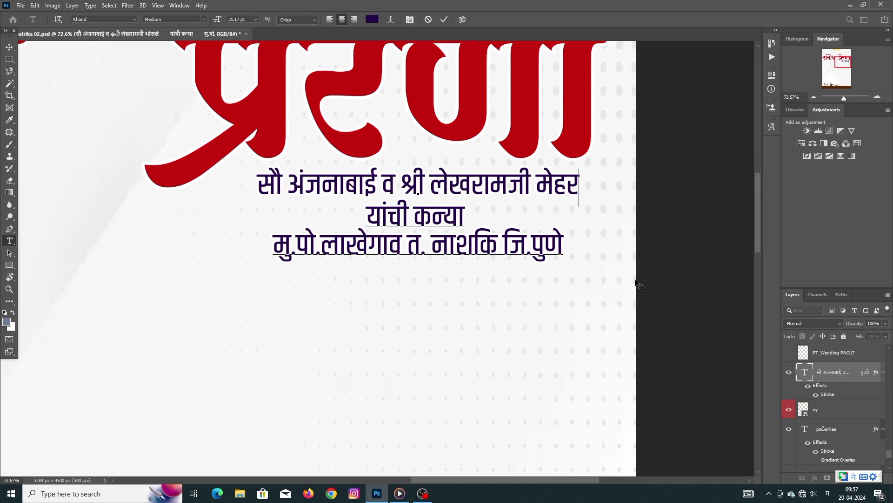
{"action": "key", "text": "BackSpace"}
{"action": "key", "text": "BackSpace"}
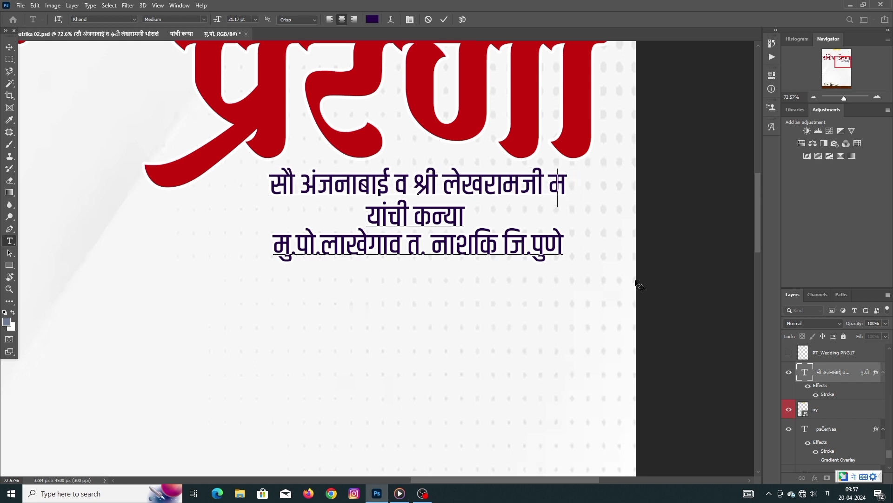
{"action": "key", "text": "BackSpace"}
{"action": "type", "text": "th"}
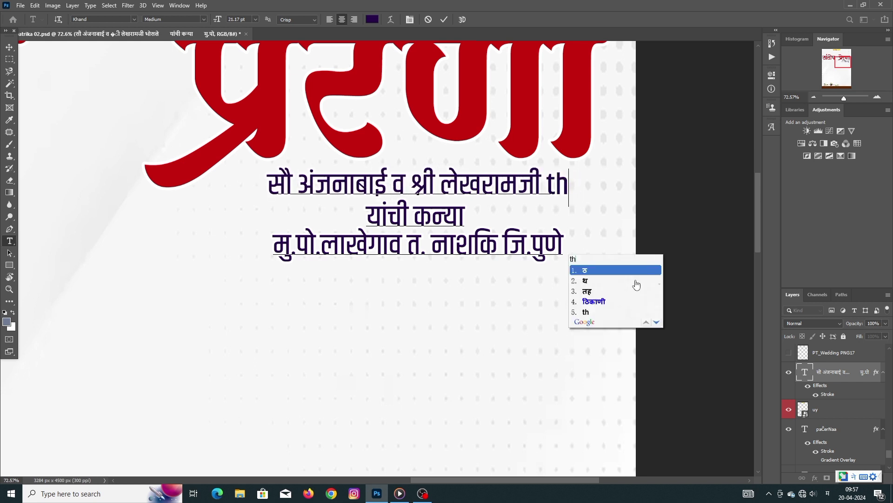
{"action": "type", "text": "akur"}
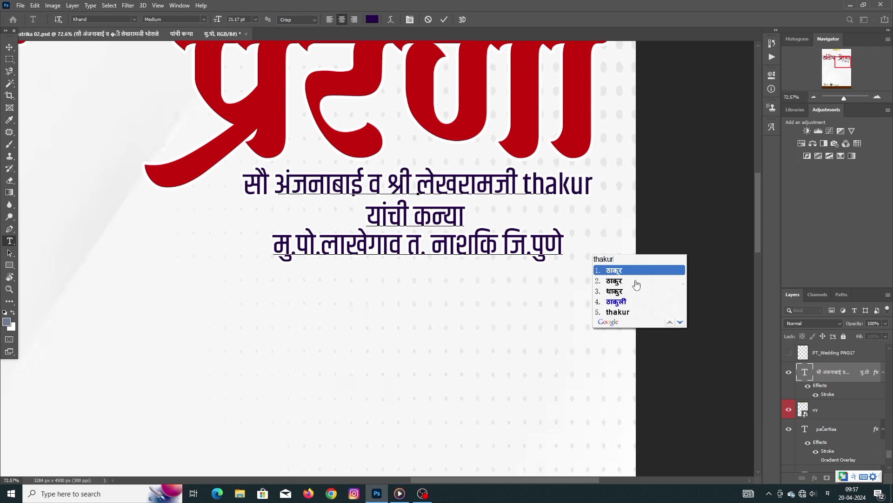
{"action": "key", "text": "space"}
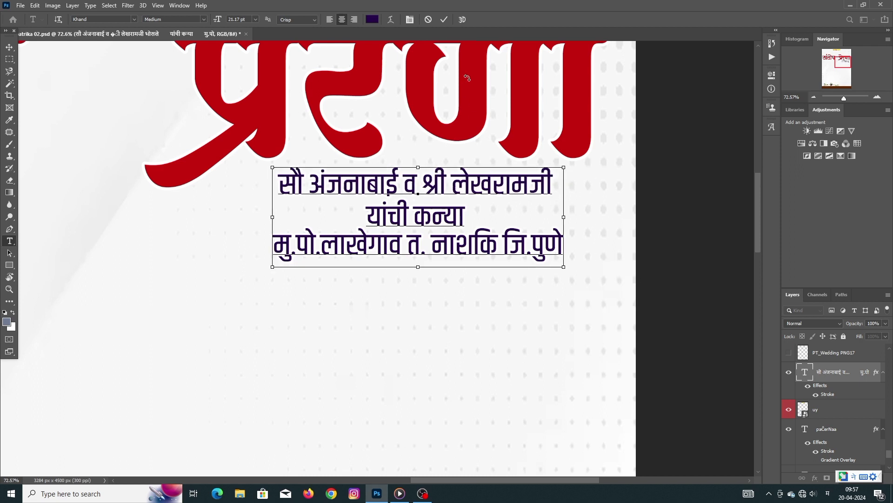
{"action": "left_click", "coordinate": [445, 18]}
- Show the drum-and-trumpet ornament and position it beside the bride's parents' text
{"action": "key", "text": "v"}
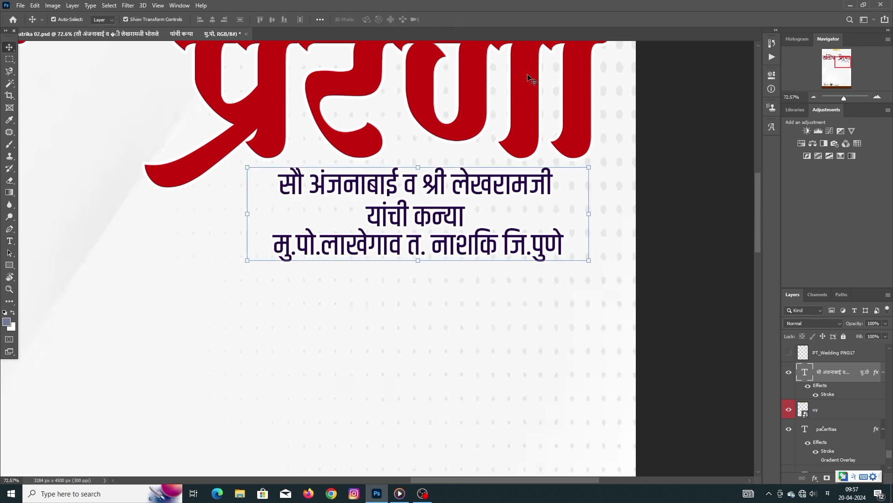
{"action": "scroll", "coordinate": [573, 263], "scroll_direction": "down", "scroll_amount": 5}
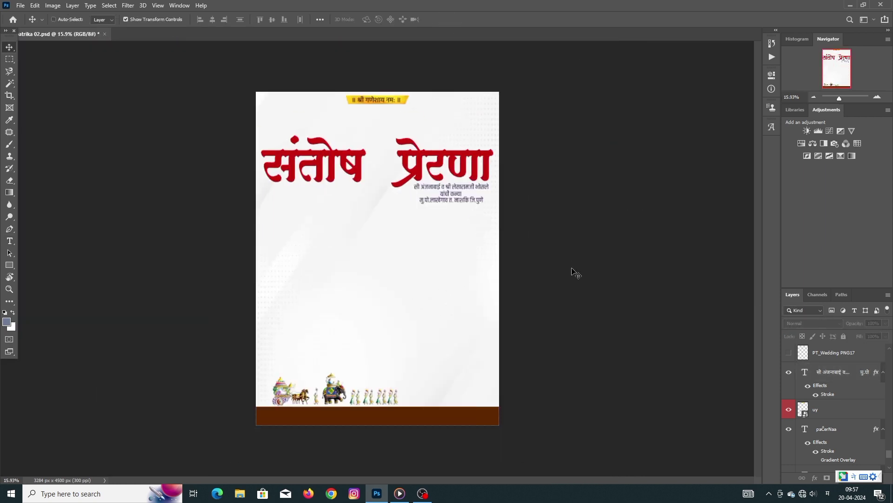
{"action": "scroll", "coordinate": [791, 375], "scroll_direction": "up", "scroll_amount": 1}
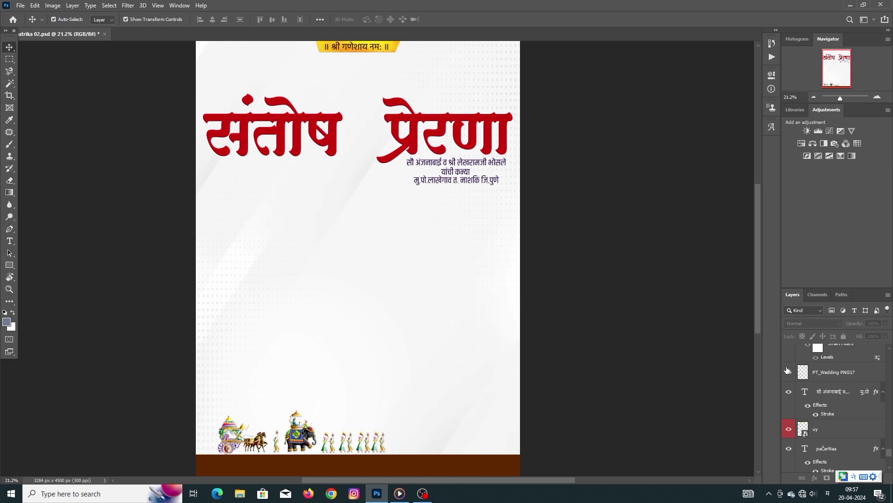
{"action": "left_click", "coordinate": [788, 371]}
{"action": "scroll", "coordinate": [800, 372], "scroll_direction": "up", "scroll_amount": 1}
{"action": "left_click", "coordinate": [799, 415]}
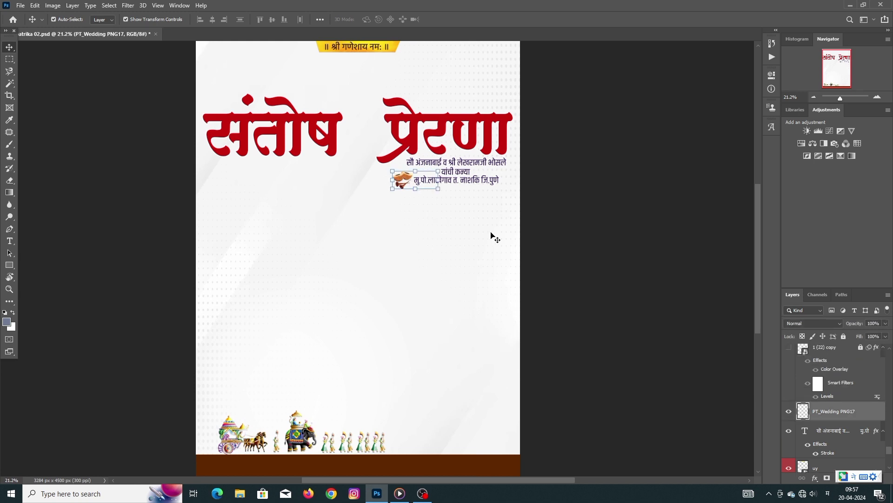
{"action": "scroll", "coordinate": [492, 235], "scroll_direction": "up", "scroll_amount": 2}
{"action": "scroll", "coordinate": [493, 201], "scroll_direction": "up", "scroll_amount": 1}
{"action": "mouse_move", "coordinate": [298, 148]}
{"action": "left_mouse_down"}
{"action": "mouse_move", "coordinate": [303, 130]}
{"action": "mouse_move", "coordinate": [297, 147]}
{"action": "left_mouse_up"}
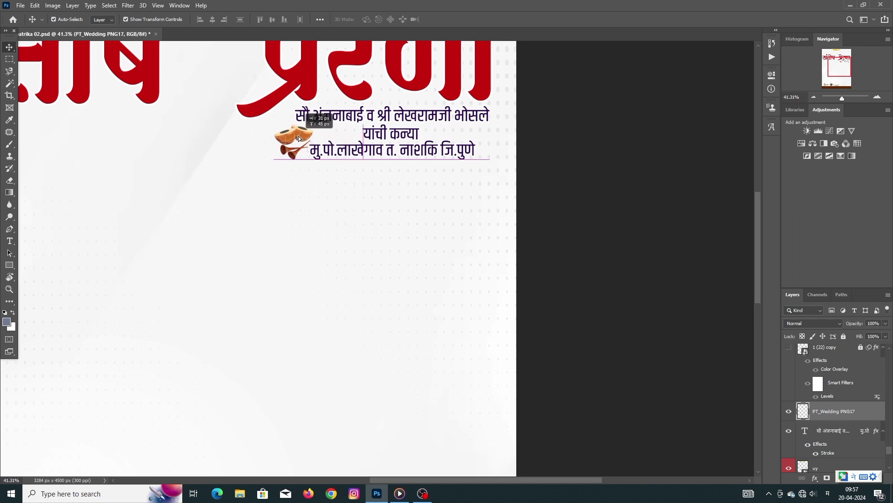
{"action": "left_click", "coordinate": [605, 198]}
{"action": "key", "text": "ctrl"}
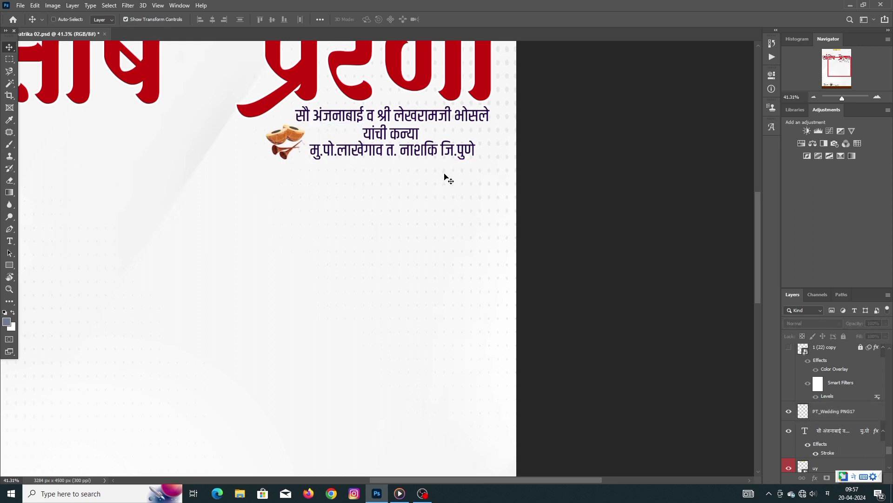
- Reveal the red floral divider (1 (22) copy) under the address and open its Layer Style
{"action": "scroll", "coordinate": [451, 214], "scroll_direction": "down", "scroll_amount": 3}
{"action": "scroll", "coordinate": [474, 234], "scroll_direction": "up", "scroll_amount": 1}
{"action": "scroll", "coordinate": [788, 389], "scroll_direction": "up", "scroll_amount": 1}
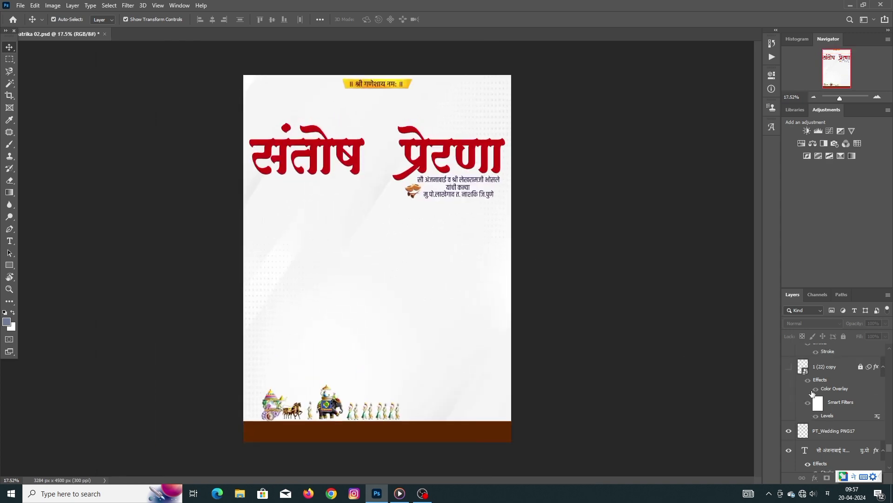
{"action": "scroll", "coordinate": [788, 390], "scroll_direction": "up", "scroll_amount": 1}
{"action": "left_click", "coordinate": [789, 387]}
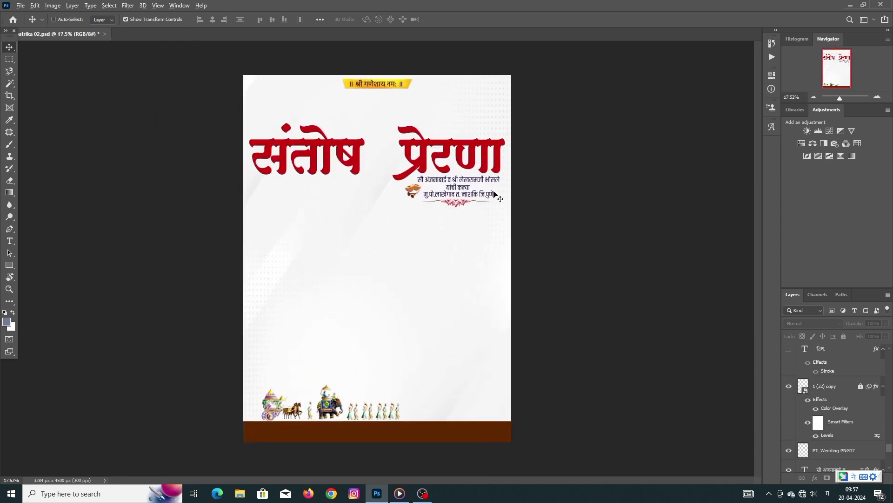
{"action": "scroll", "coordinate": [498, 194], "scroll_direction": "up", "scroll_amount": 3}
{"action": "scroll", "coordinate": [500, 197], "scroll_direction": "up", "scroll_amount": 2}
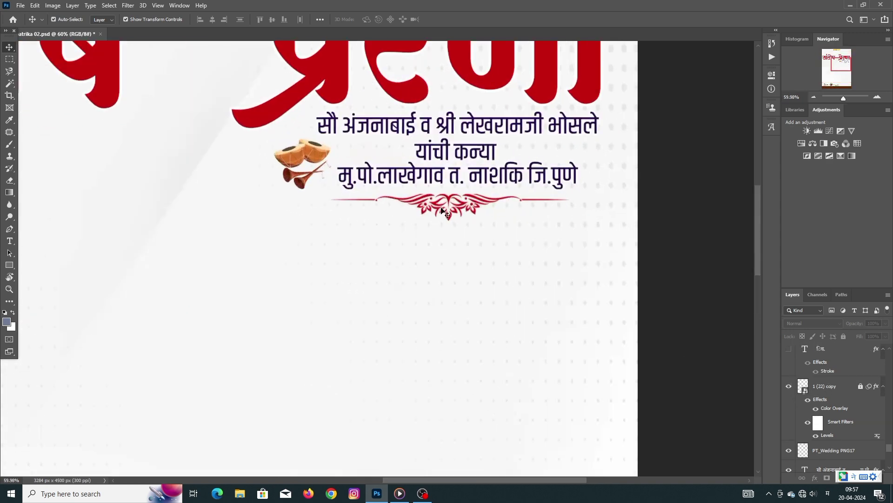
{"action": "left_click", "coordinate": [826, 387]}
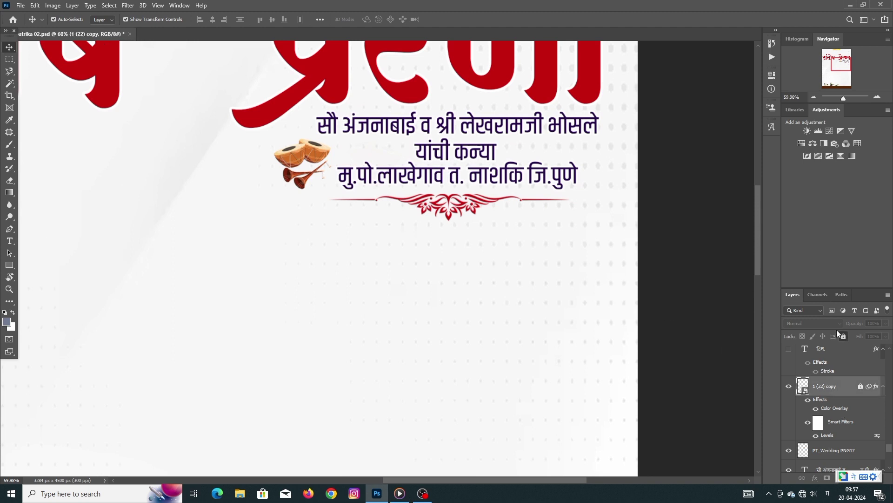
{"action": "double_click", "coordinate": [877, 393]}
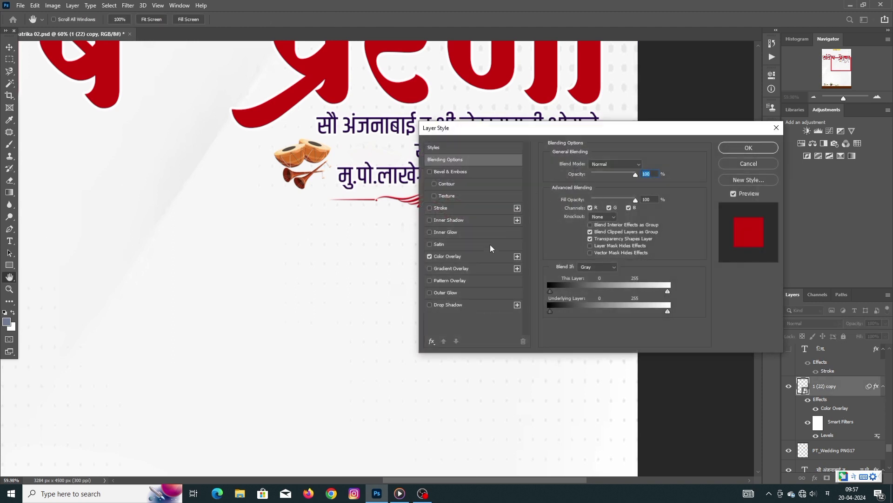
- Set the divider's Color Overlay to a dark teal and apply the layer style
{"action": "left_click", "coordinate": [482, 256]}
{"action": "left_click", "coordinate": [645, 165]}
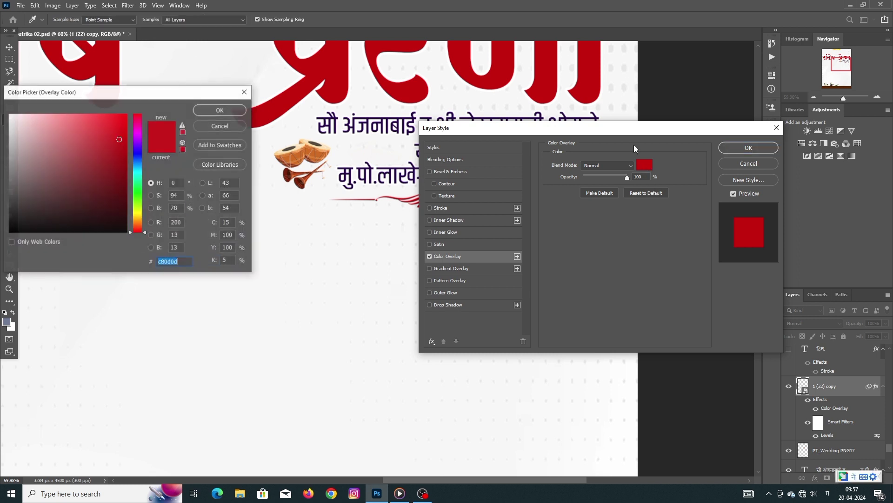
{"action": "left_click_drag", "start_coordinate": [88, 145], "coordinate": [98, 184]}
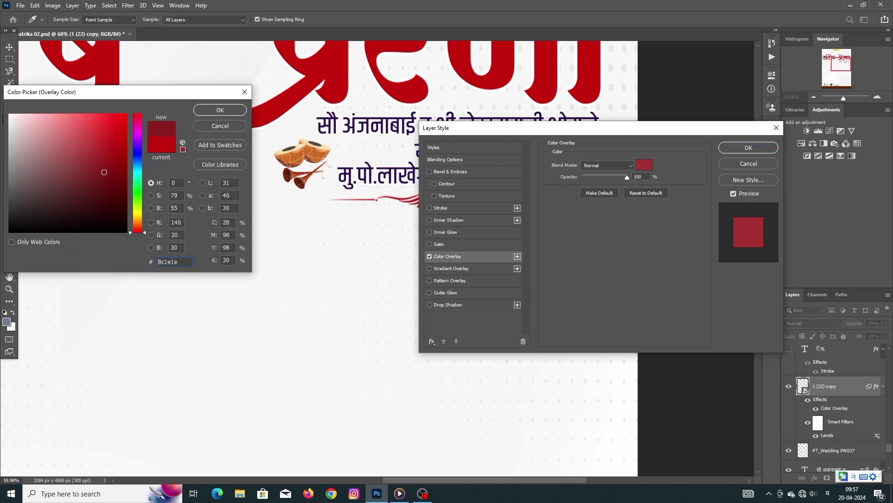
{"action": "left_click", "coordinate": [84, 222]}
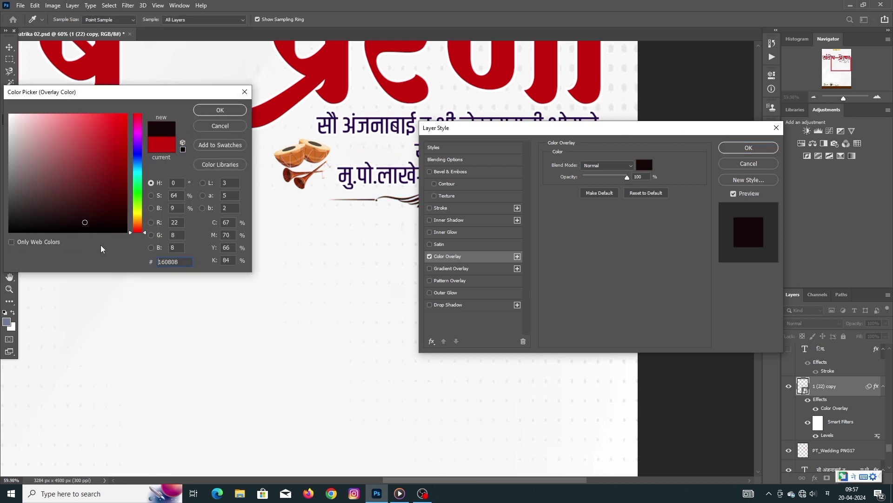
{"action": "left_click", "coordinate": [136, 224]}
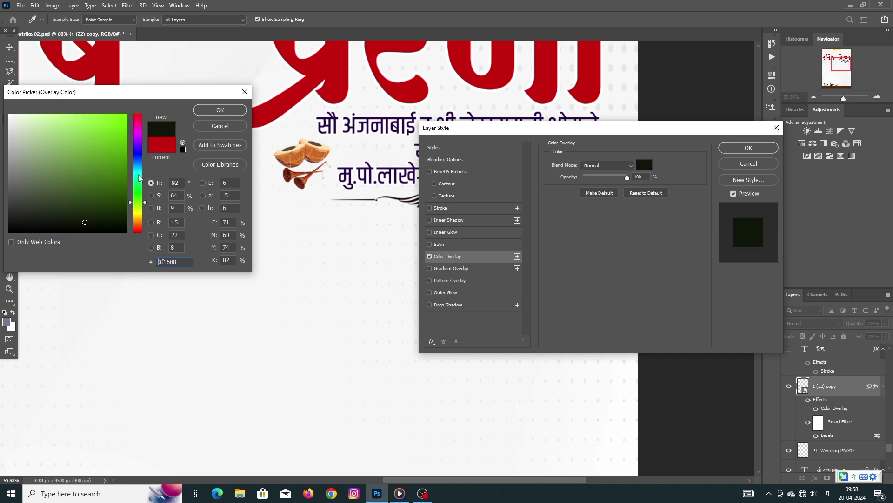
{"action": "left_click_drag", "start_coordinate": [138, 207], "coordinate": [138, 171]}
{"action": "left_click", "coordinate": [110, 169]}
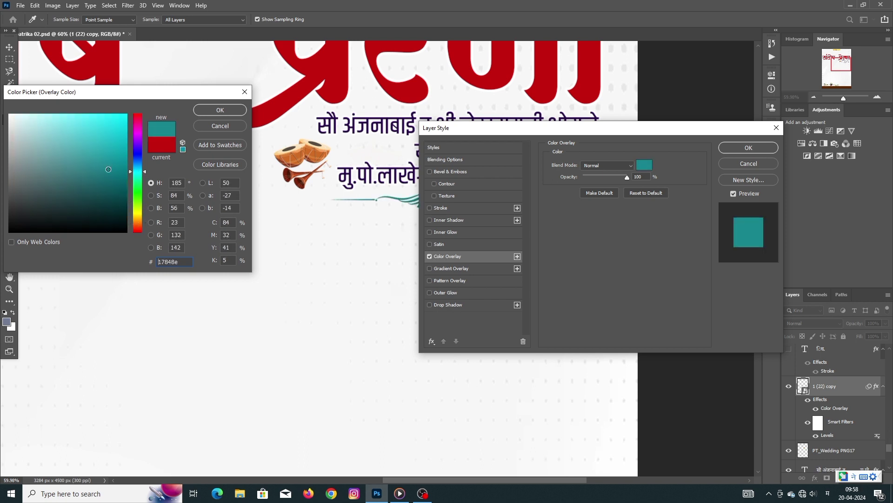
{"action": "left_click", "coordinate": [110, 196]}
{"action": "left_click", "coordinate": [220, 111]}
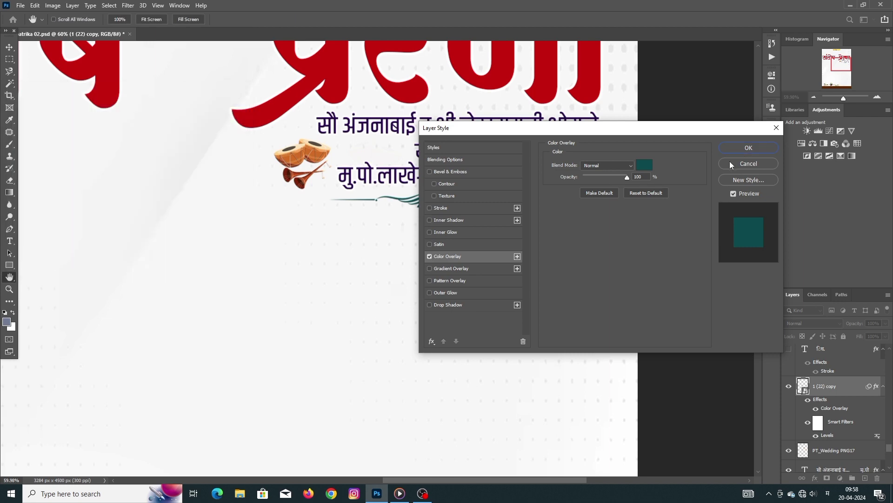
{"action": "left_click", "coordinate": [749, 147]}
{"action": "scroll", "coordinate": [629, 240], "scroll_direction": "down", "scroll_amount": 2}
- Show the चि. prefix and the groom's parents' and address text
{"action": "scroll", "coordinate": [629, 239], "scroll_direction": "down", "scroll_amount": 3}
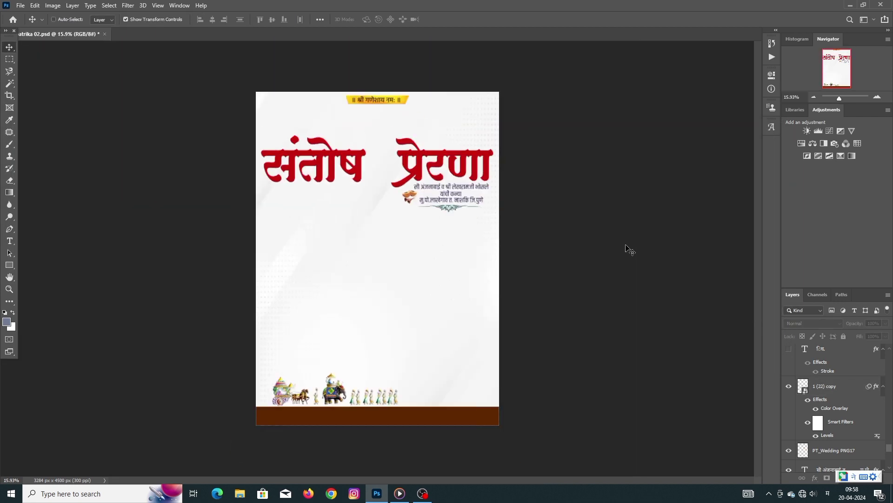
{"action": "scroll", "coordinate": [584, 253], "scroll_direction": "up", "scroll_amount": 1}
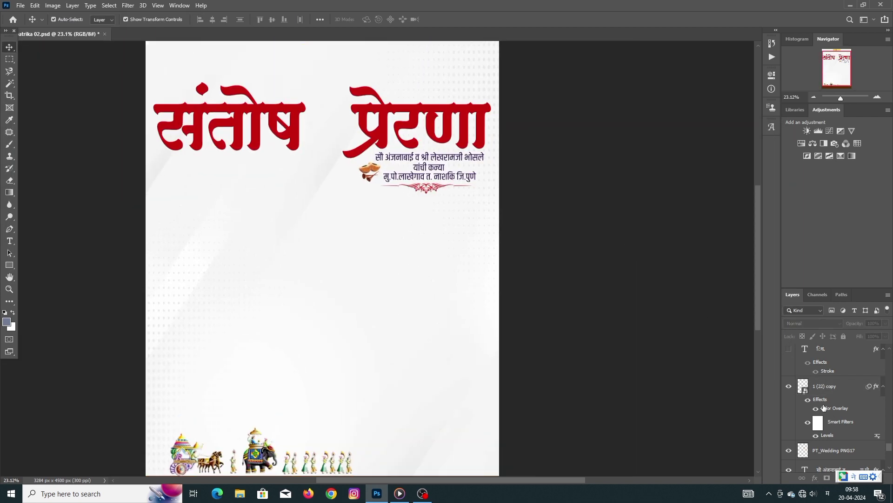
{"action": "scroll", "coordinate": [823, 408], "scroll_direction": "up", "scroll_amount": 2}
{"action": "left_click", "coordinate": [789, 388]}
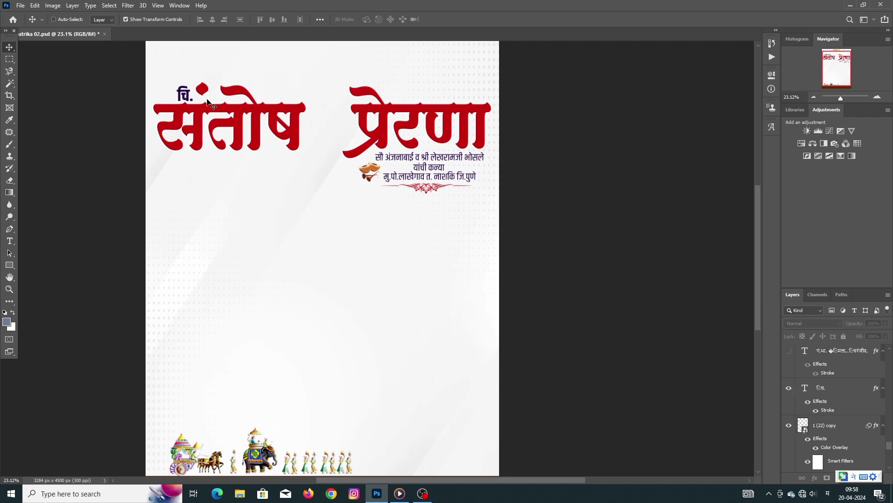
{"action": "scroll", "coordinate": [186, 91], "scroll_direction": "up", "scroll_amount": 4}
{"action": "scroll", "coordinate": [199, 90], "scroll_direction": "down", "scroll_amount": 2}
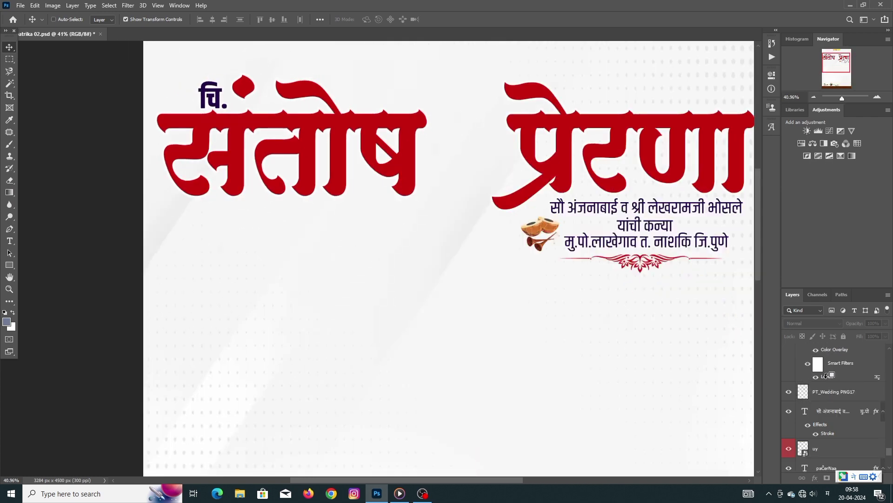
{"action": "scroll", "coordinate": [827, 385], "scroll_direction": "up", "scroll_amount": 2}
{"action": "left_click", "coordinate": [788, 389]}
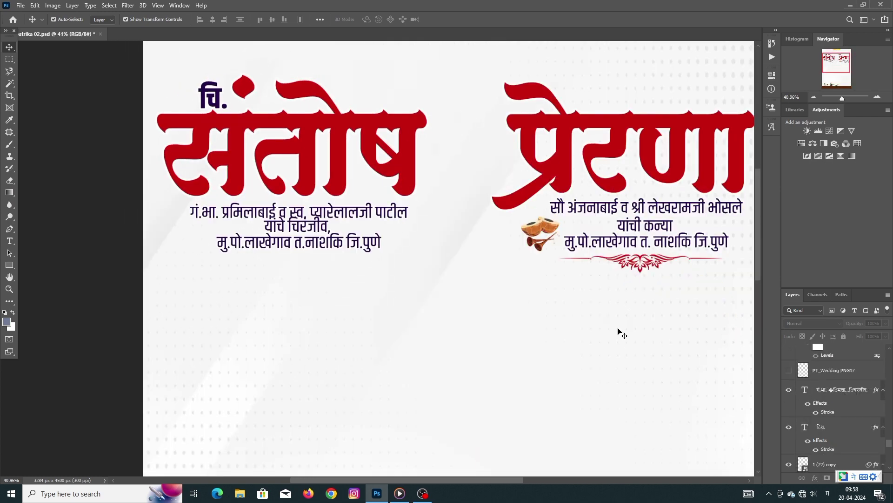
- Show the PT_Wedding PNG17 drum ornament and the floral divider under the groom's address
{"action": "scroll", "coordinate": [620, 331], "scroll_direction": "down", "scroll_amount": 2}
{"action": "scroll", "coordinate": [338, 239], "scroll_direction": "up", "scroll_amount": 3}
{"action": "scroll", "coordinate": [337, 239], "scroll_direction": "up", "scroll_amount": 2}
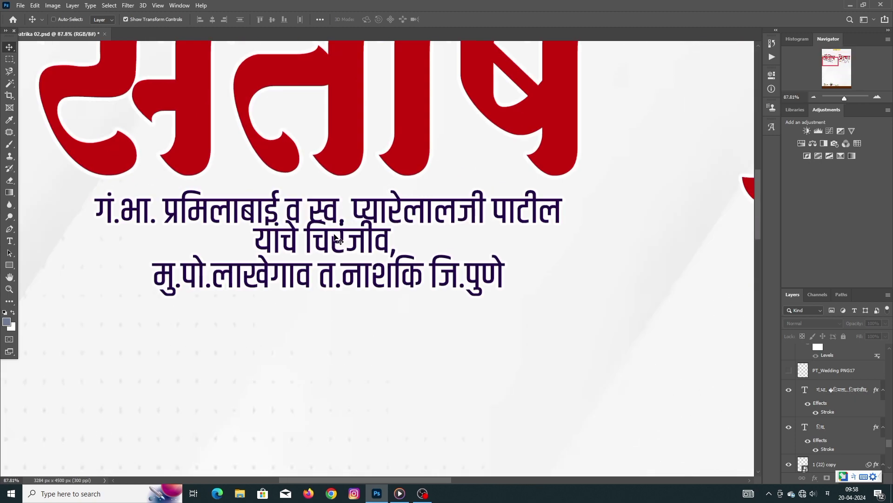
{"action": "scroll", "coordinate": [339, 240], "scroll_direction": "up", "scroll_amount": 1}
{"action": "scroll", "coordinate": [344, 241], "scroll_direction": "down", "scroll_amount": 4}
{"action": "scroll", "coordinate": [352, 243], "scroll_direction": "down", "scroll_amount": 3}
{"action": "scroll", "coordinate": [578, 270], "scroll_direction": "down", "scroll_amount": 2}
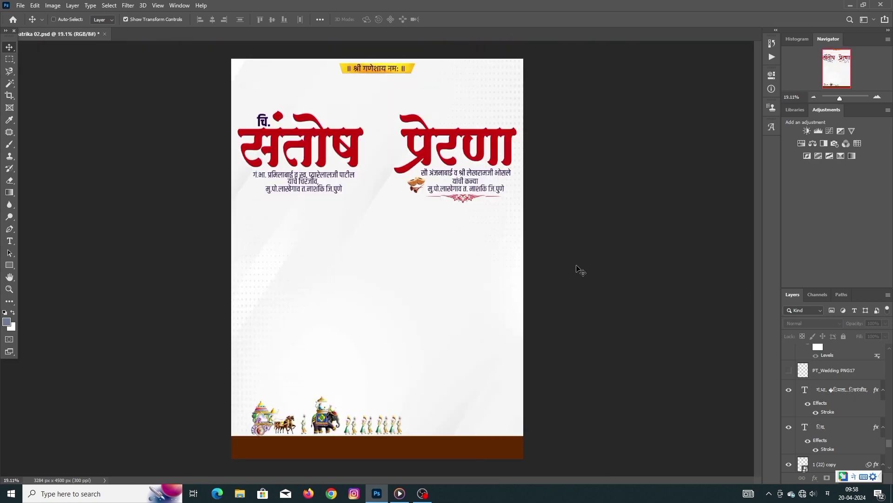
{"action": "scroll", "coordinate": [578, 269], "scroll_direction": "up", "scroll_amount": 1}
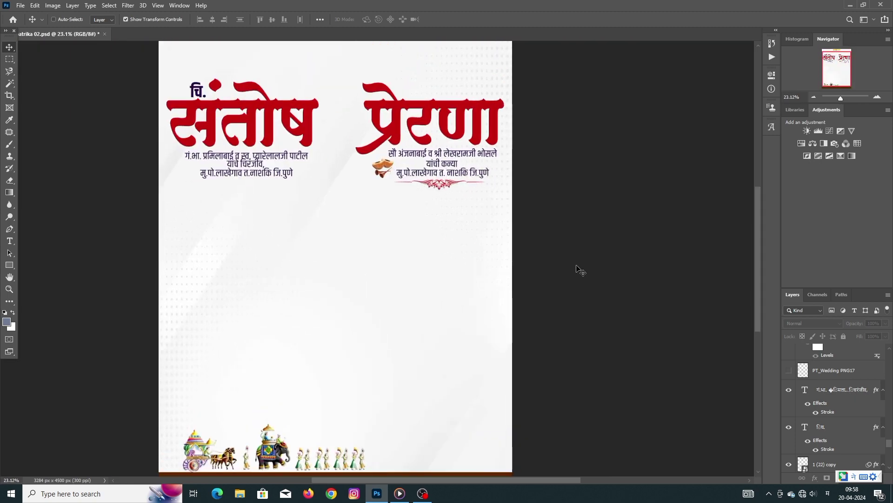
{"action": "left_click", "coordinate": [785, 372]}
{"action": "scroll", "coordinate": [810, 406], "scroll_direction": "up", "scroll_amount": 2}
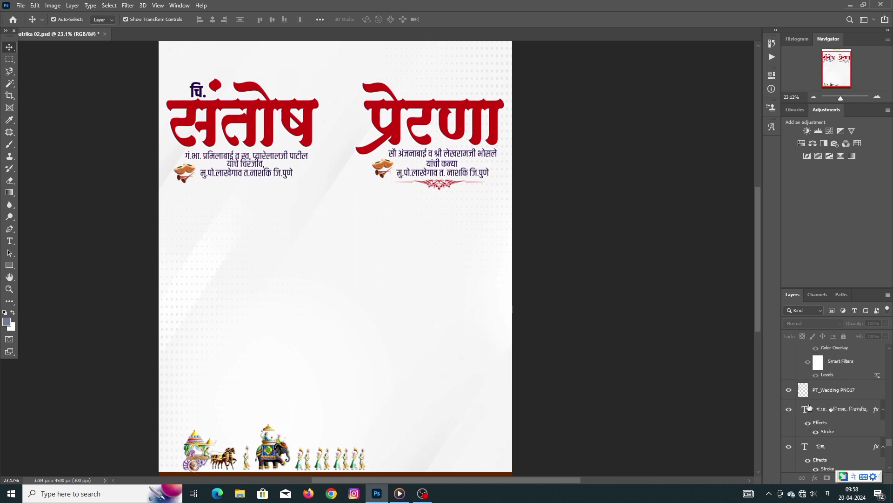
{"action": "scroll", "coordinate": [810, 406], "scroll_direction": "up", "scroll_amount": 2}
{"action": "left_click", "coordinate": [788, 367]}
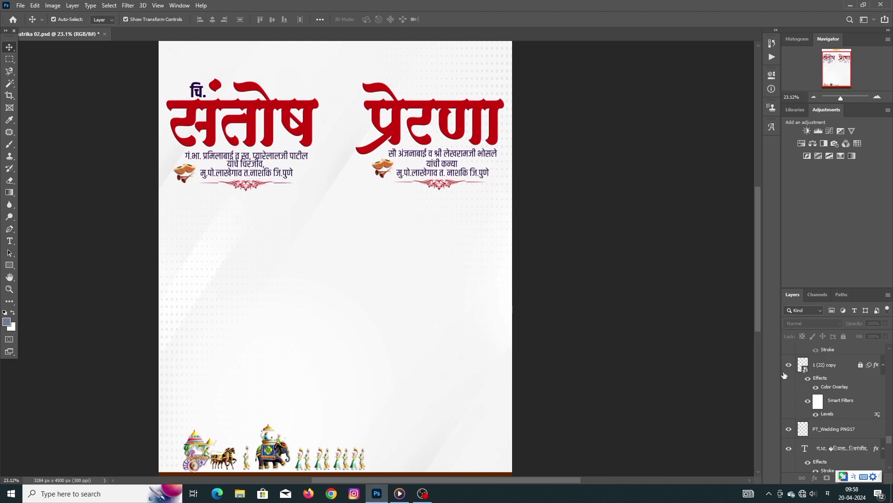
- Open the prefix text above प्रेरणा for editing and clear it
{"action": "scroll", "coordinate": [809, 403], "scroll_direction": "up", "scroll_amount": 1}
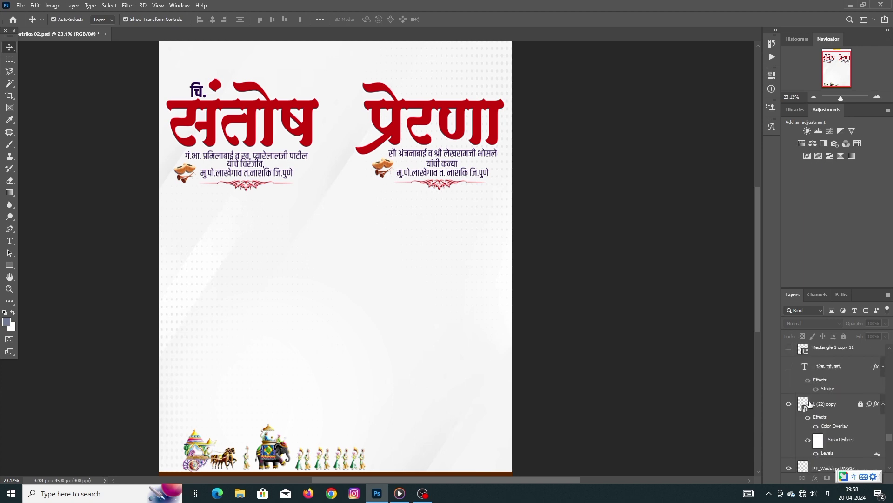
{"action": "scroll", "coordinate": [806, 393], "scroll_direction": "up", "scroll_amount": 1}
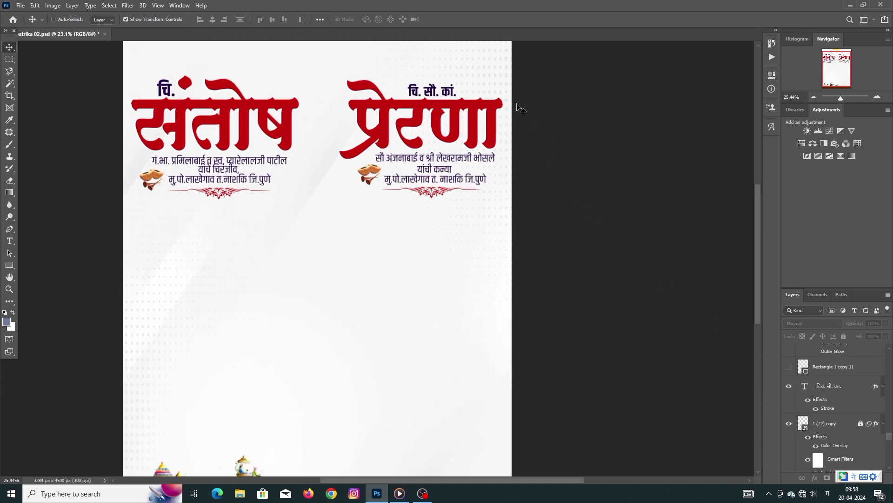
{"action": "scroll", "coordinate": [512, 102], "scroll_direction": "up", "scroll_amount": 3}
{"action": "scroll", "coordinate": [395, 33], "scroll_direction": "up", "scroll_amount": 3}
{"action": "scroll", "coordinate": [426, 88], "scroll_direction": "up", "scroll_amount": 3}
{"action": "double_click", "coordinate": [413, 100]}
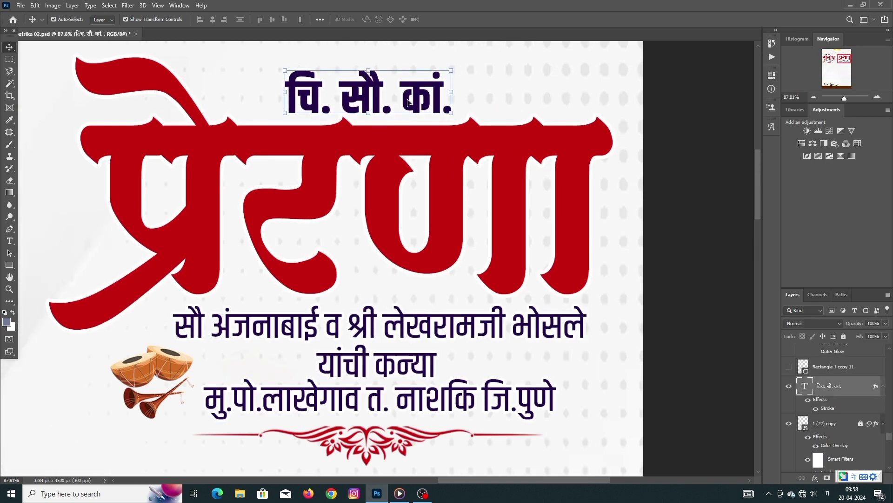
{"action": "key", "text": "BackSpace"}
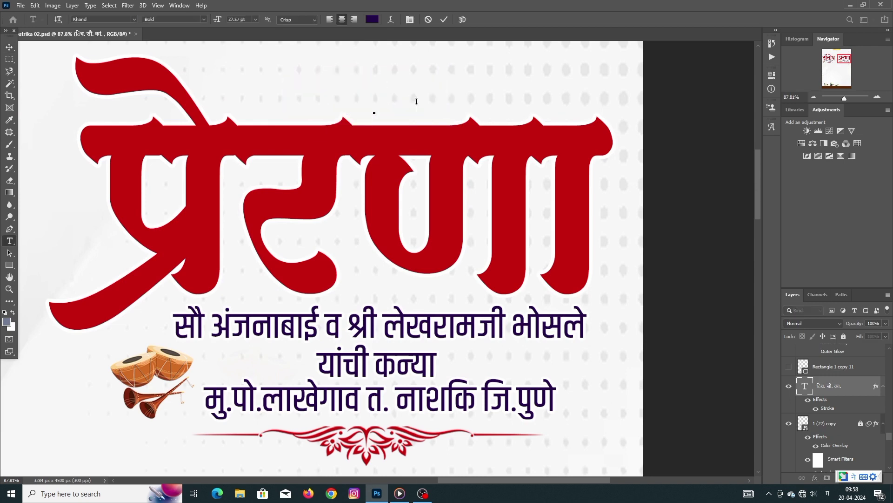
- Type the title चि. सौ. कां. via Marathi transliteration, dropping a stray कन्या, and commit
{"action": "type", "text": "t"}
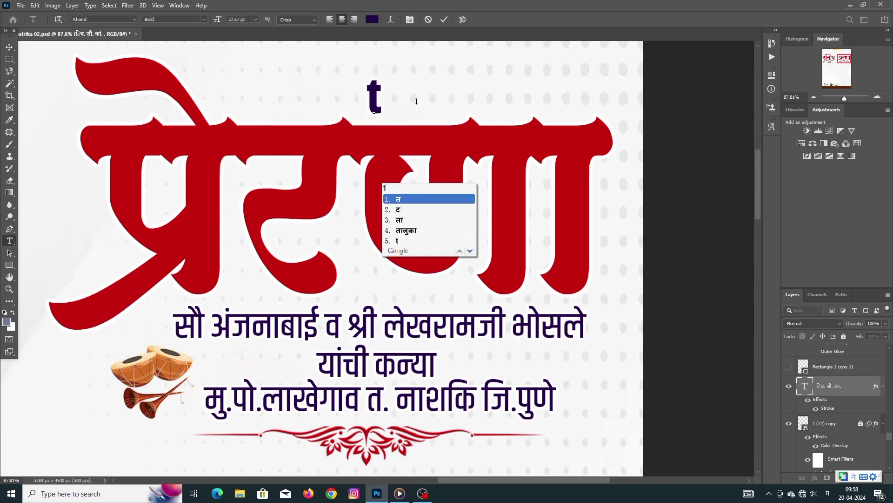
{"action": "key", "text": "BackSpace"}
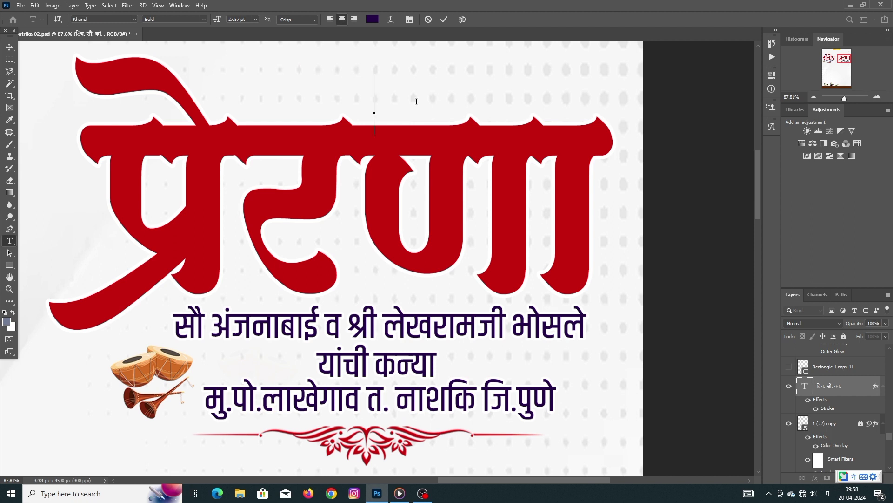
{"action": "type", "text": "ca"}
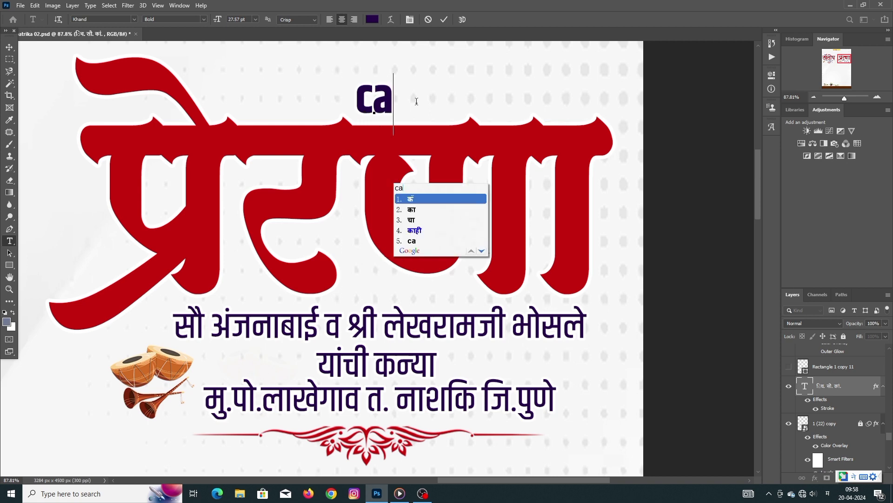
{"action": "key", "text": "BackSpace"}
{"action": "key", "text": "BackSpace"}
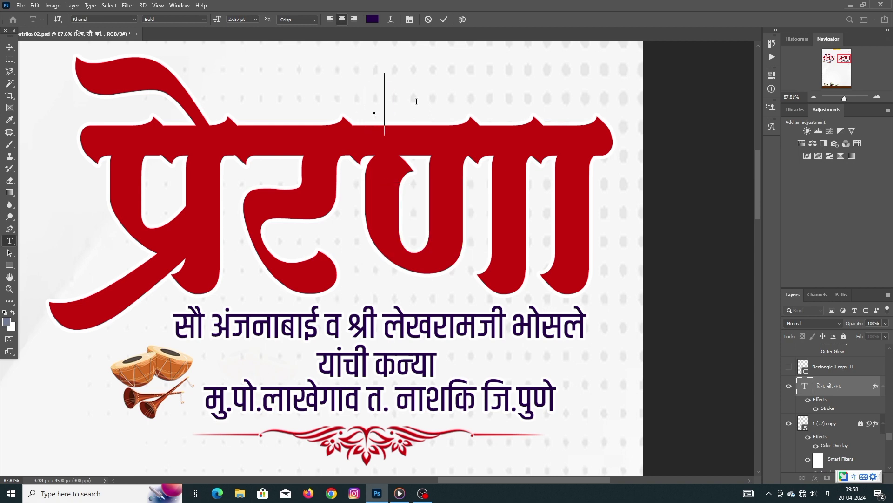
{"action": "type", "text": "kanya"}
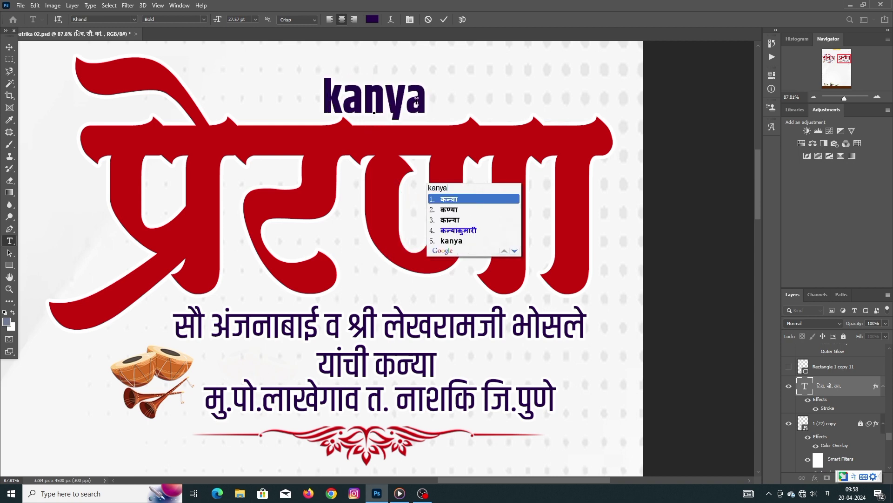
{"action": "key", "text": "space"}
{"action": "key", "text": "ctrl+z"}
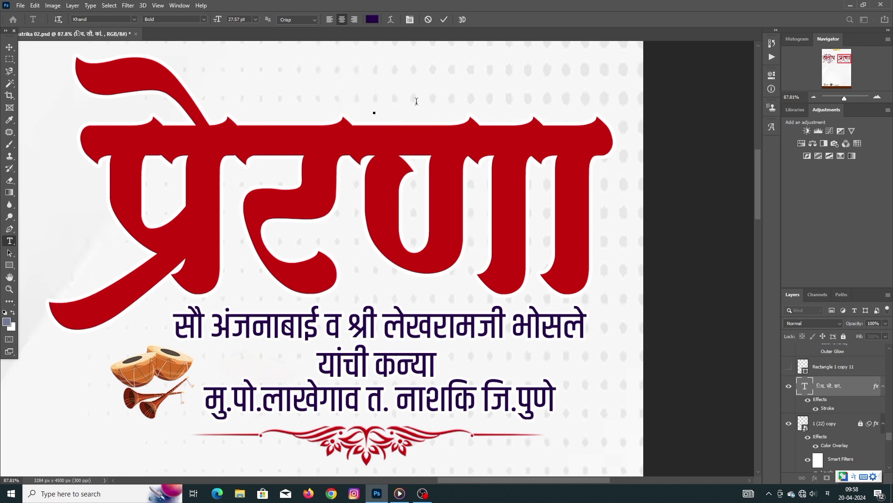
{"action": "left_click", "coordinate": [442, 20]}
- Show the pink striped top-left shape with the dark red chevron over it
{"action": "key", "text": "v"}
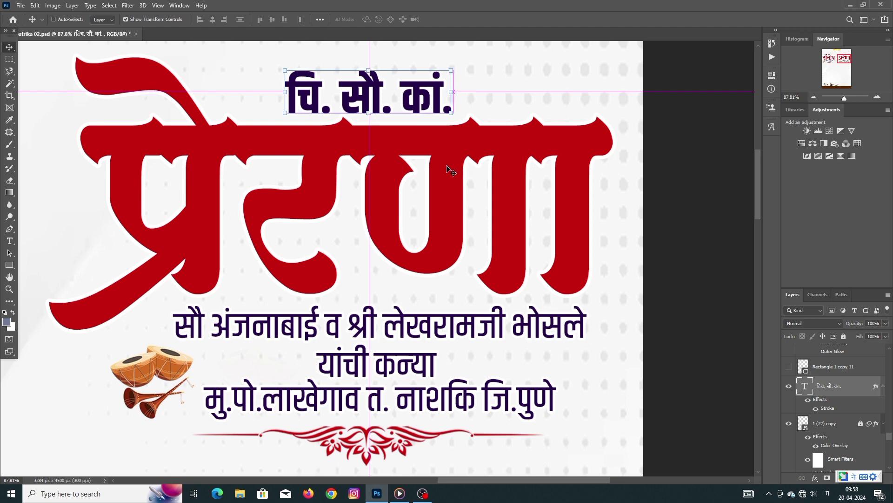
{"action": "scroll", "coordinate": [449, 170], "scroll_direction": "down", "scroll_amount": 3}
{"action": "scroll", "coordinate": [693, 215], "scroll_direction": "down", "scroll_amount": 3}
{"action": "scroll", "coordinate": [504, 278], "scroll_direction": "down", "scroll_amount": 2}
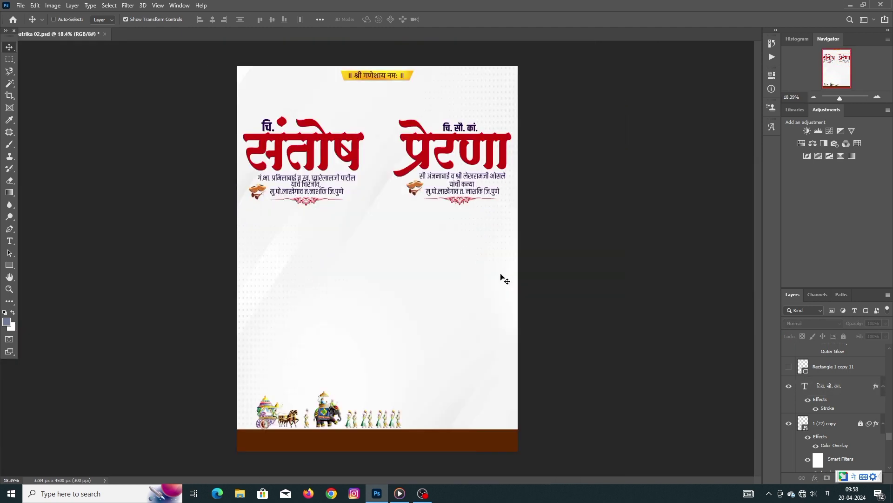
{"action": "key", "text": "ctrl"}
{"action": "left_click", "coordinate": [789, 368]}
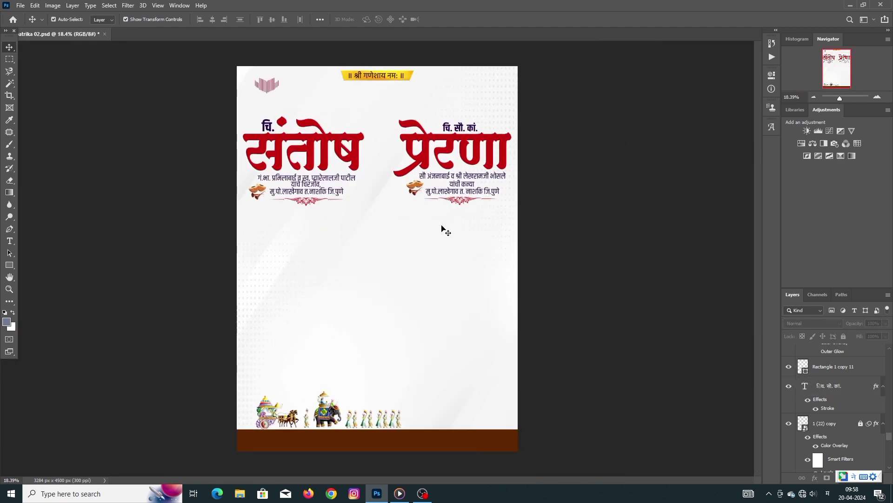
{"action": "scroll", "coordinate": [230, 60], "scroll_direction": "up", "scroll_amount": 1}
{"action": "scroll", "coordinate": [285, 64], "scroll_direction": "up", "scroll_amount": 2}
{"action": "scroll", "coordinate": [339, 110], "scroll_direction": "up", "scroll_amount": 2}
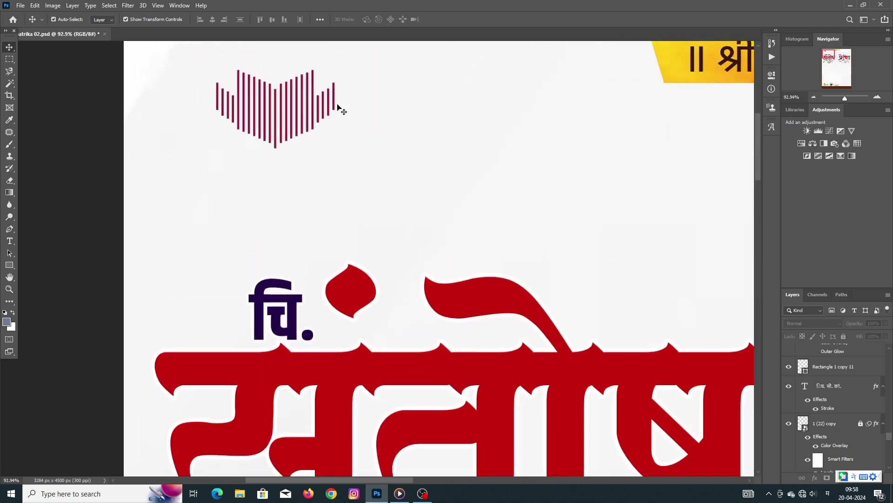
{"action": "scroll", "coordinate": [351, 120], "scroll_direction": "down", "scroll_amount": 2}
{"action": "scroll", "coordinate": [355, 125], "scroll_direction": "down", "scroll_amount": 2}
{"action": "scroll", "coordinate": [793, 385], "scroll_direction": "up", "scroll_amount": 3}
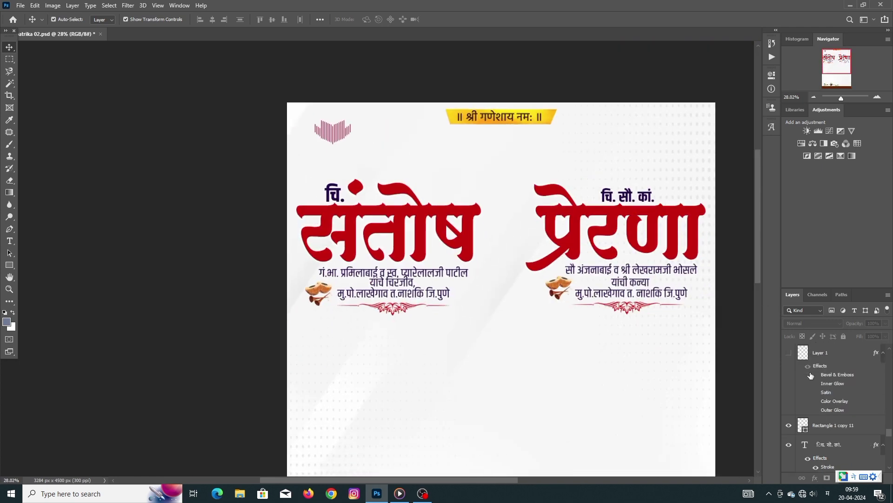
{"action": "left_click", "coordinate": [788, 392]}
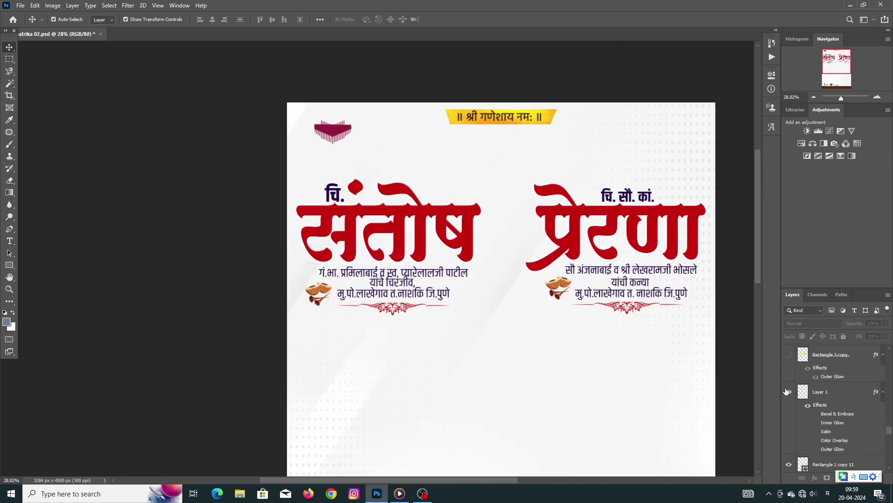
- Make the banner below the names red-orange using Rectangle 3 and the SL_041621_42260_07 texture
{"action": "left_click", "coordinate": [789, 355]}
{"action": "scroll", "coordinate": [702, 361], "scroll_direction": "down", "scroll_amount": 2}
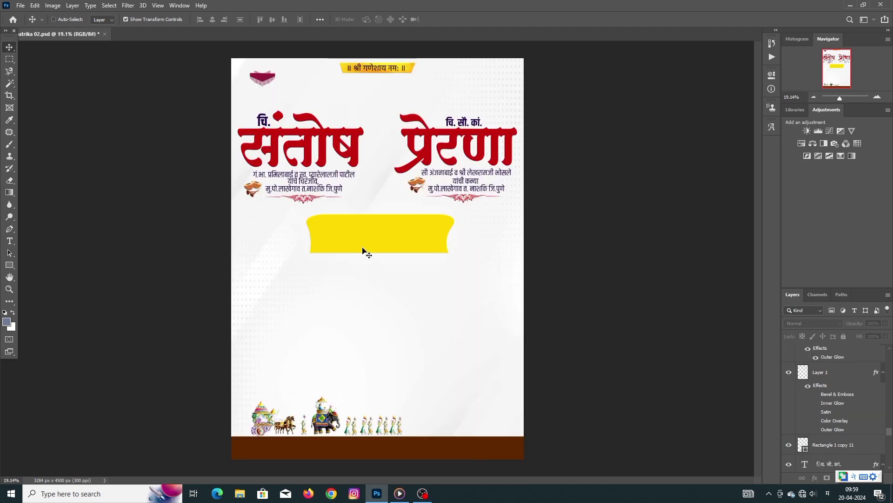
{"action": "scroll", "coordinate": [861, 377], "scroll_direction": "down", "scroll_amount": 1}
{"action": "scroll", "coordinate": [861, 378], "scroll_direction": "up", "scroll_amount": 1}
{"action": "scroll", "coordinate": [861, 378], "scroll_direction": "up", "scroll_amount": 1}
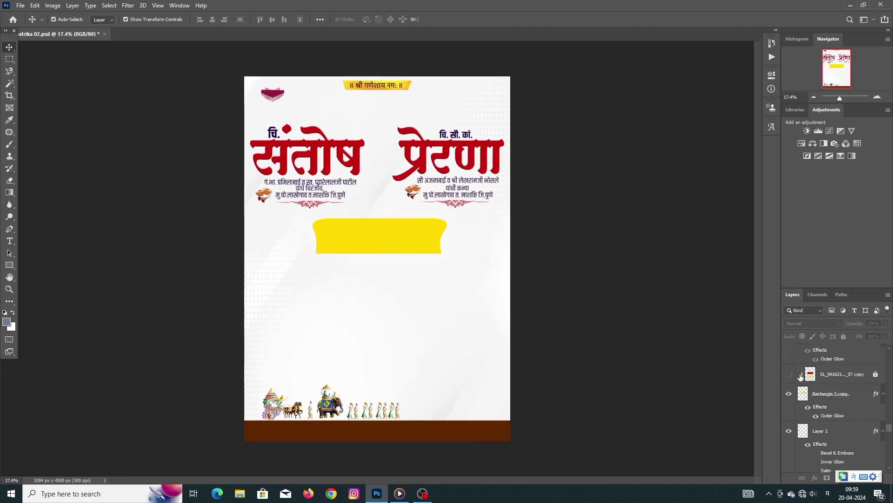
{"action": "left_click", "coordinate": [793, 374]}
{"action": "left_click", "coordinate": [789, 375]}
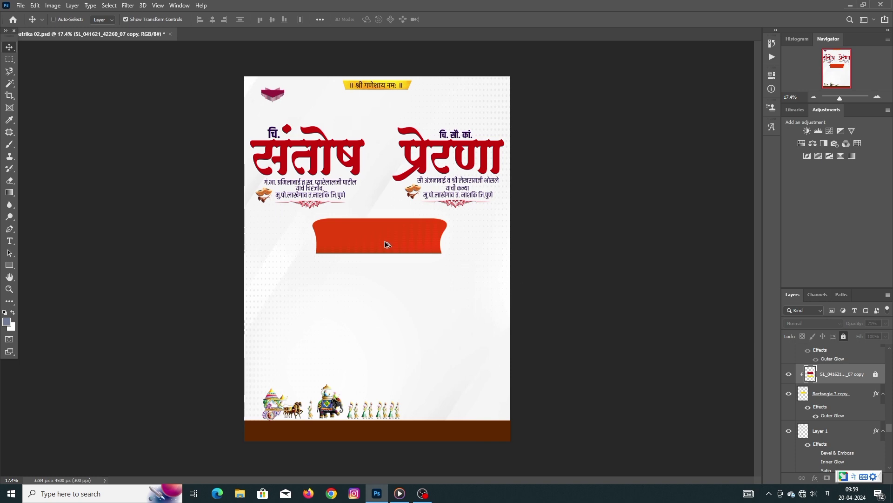
{"action": "scroll", "coordinate": [846, 396], "scroll_direction": "up", "scroll_amount": 1}
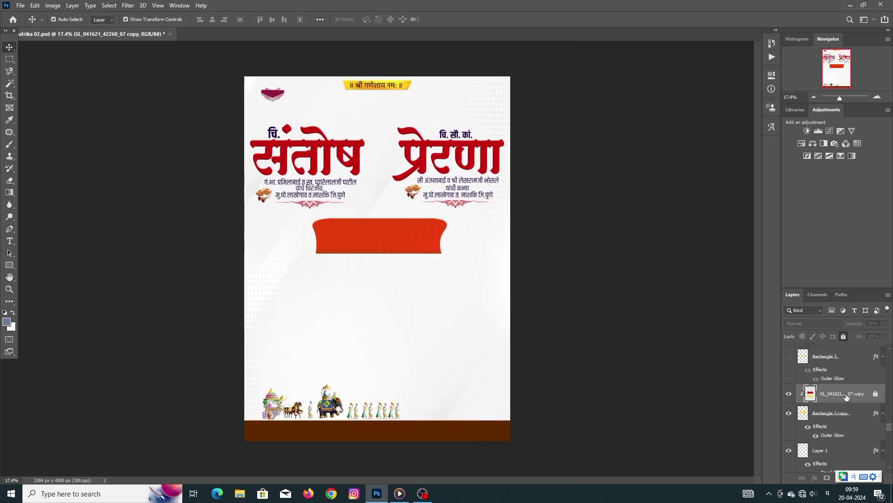
{"action": "left_click", "coordinate": [788, 356]}
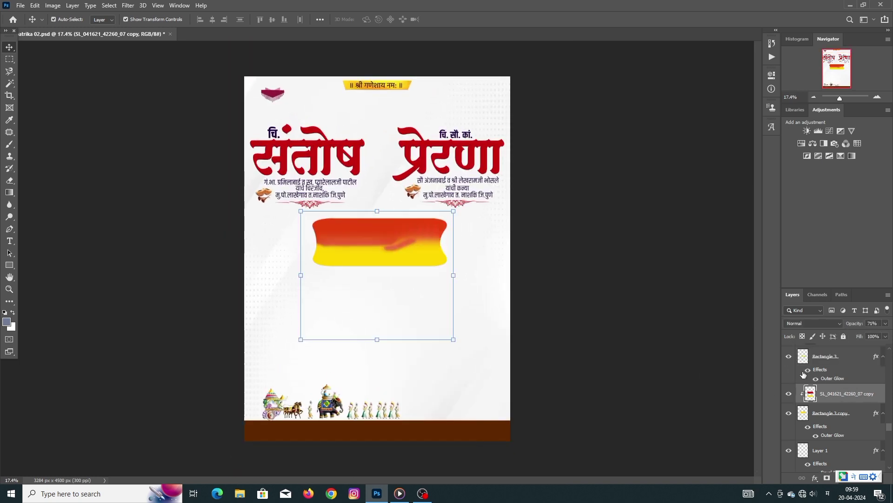
{"action": "scroll", "coordinate": [803, 373], "scroll_direction": "up", "scroll_amount": 2}
{"action": "left_click", "coordinate": [789, 376]}
{"action": "left_click", "coordinate": [694, 342]}
- Show the yellow top-left ornament with its 'सस्नेह निमंत्रण' calligraphy badge
{"action": "scroll", "coordinate": [369, 232], "scroll_direction": "up", "scroll_amount": 2}
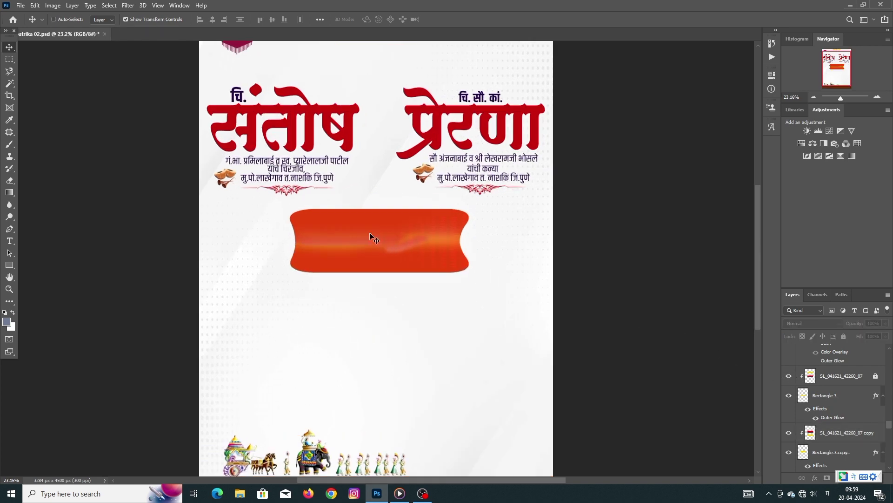
{"action": "scroll", "coordinate": [369, 232], "scroll_direction": "up", "scroll_amount": 2}
{"action": "scroll", "coordinate": [355, 231], "scroll_direction": "up", "scroll_amount": 1}
{"action": "scroll", "coordinate": [355, 232], "scroll_direction": "down", "scroll_amount": 3}
{"action": "scroll", "coordinate": [392, 256], "scroll_direction": "down", "scroll_amount": 1}
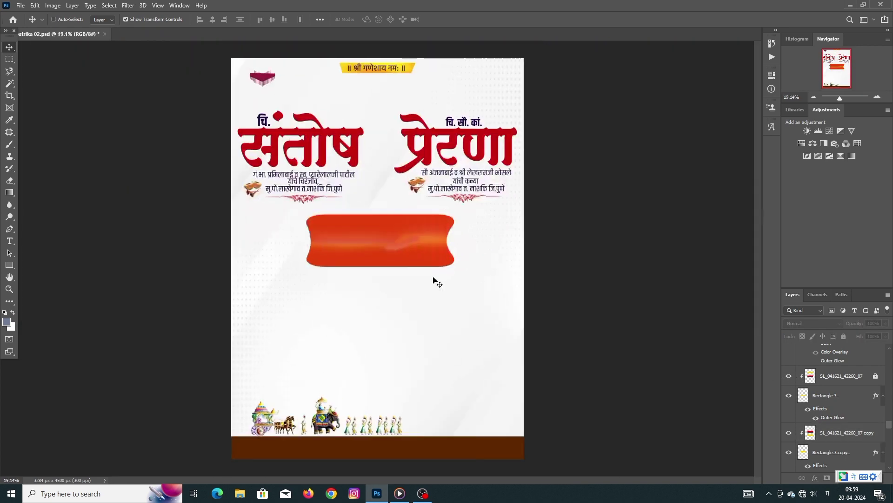
{"action": "scroll", "coordinate": [810, 409], "scroll_direction": "up", "scroll_amount": 2}
{"action": "scroll", "coordinate": [789, 356], "scroll_direction": "up", "scroll_amount": 1}
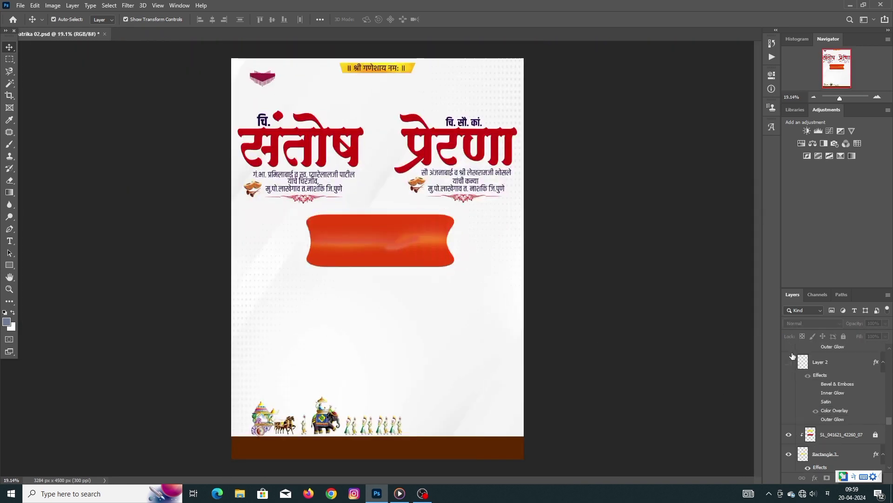
{"action": "left_click", "coordinate": [788, 362]}
{"action": "scroll", "coordinate": [795, 391], "scroll_direction": "up", "scroll_amount": 1}
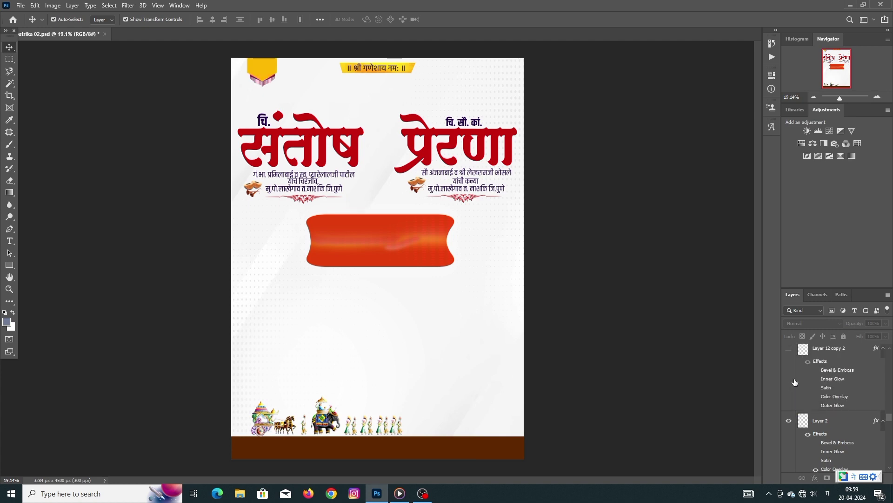
{"action": "scroll", "coordinate": [796, 384], "scroll_direction": "up", "scroll_amount": 1}
{"action": "left_click", "coordinate": [789, 368]}
{"action": "scroll", "coordinate": [791, 382], "scroll_direction": "up", "scroll_amount": 1}
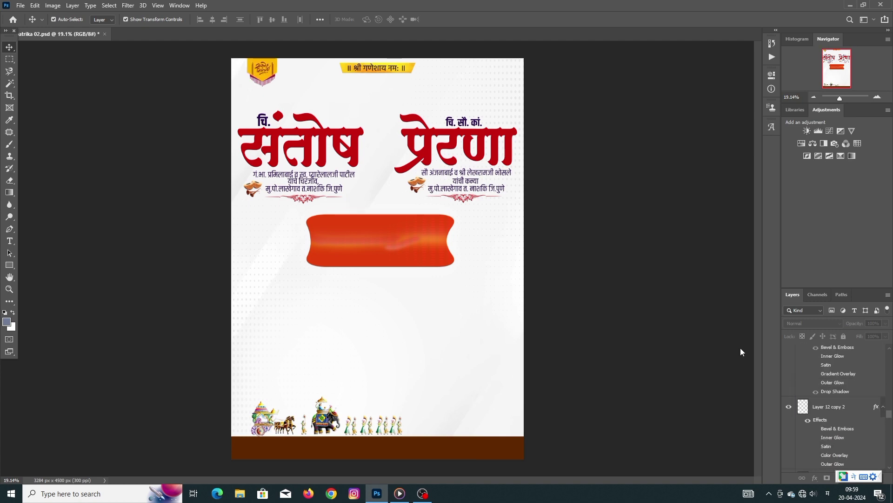
{"action": "scroll", "coordinate": [378, 220], "scroll_direction": "up", "scroll_amount": 3}
{"action": "scroll", "coordinate": [210, 116], "scroll_direction": "up", "scroll_amount": 3}
{"action": "scroll", "coordinate": [153, 93], "scroll_direction": "up", "scroll_amount": 3}
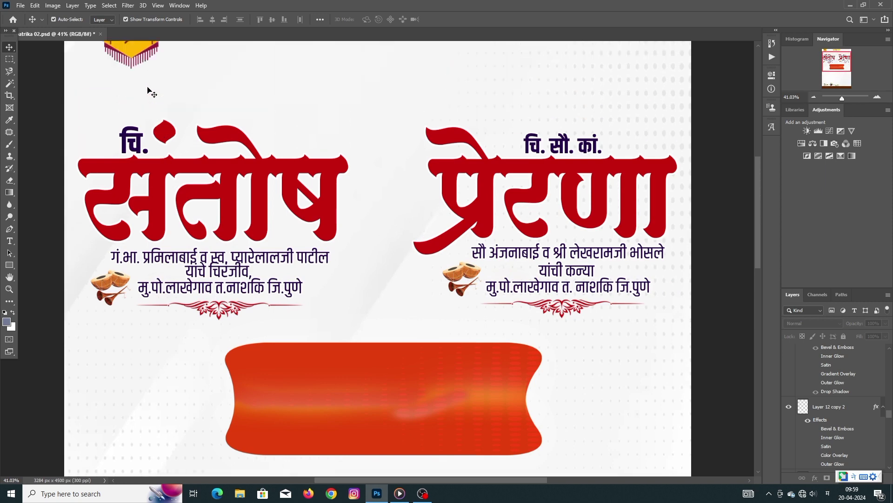
{"action": "scroll", "coordinate": [130, 93], "scroll_direction": "up", "scroll_amount": 3}
{"action": "scroll", "coordinate": [106, 98], "scroll_direction": "up", "scroll_amount": 2}
{"action": "scroll", "coordinate": [105, 95], "scroll_direction": "up", "scroll_amount": 2}
{"action": "scroll", "coordinate": [105, 96], "scroll_direction": "up", "scroll_amount": 2}
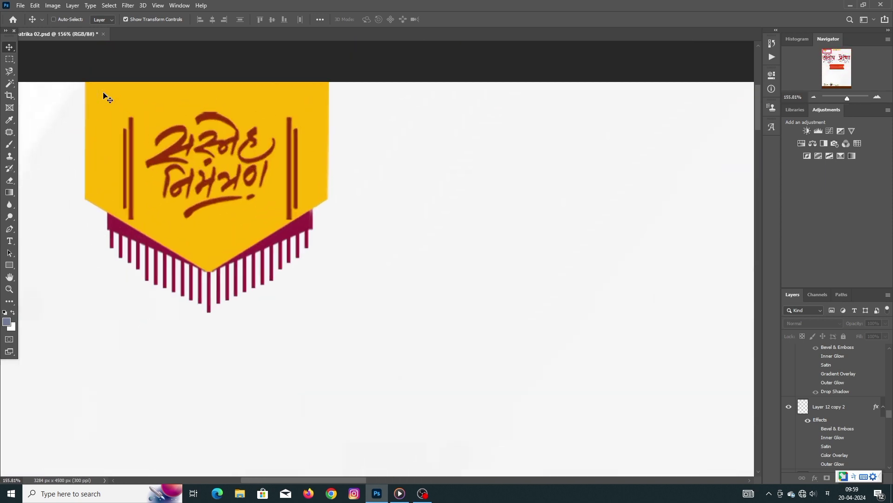
{"action": "scroll", "coordinate": [105, 95], "scroll_direction": "down", "scroll_amount": 2}
{"action": "scroll", "coordinate": [233, 149], "scroll_direction": "down", "scroll_amount": 3}
{"action": "scroll", "coordinate": [443, 246], "scroll_direction": "down", "scroll_amount": 3}
{"action": "scroll", "coordinate": [549, 284], "scroll_direction": "down", "scroll_amount": 3}
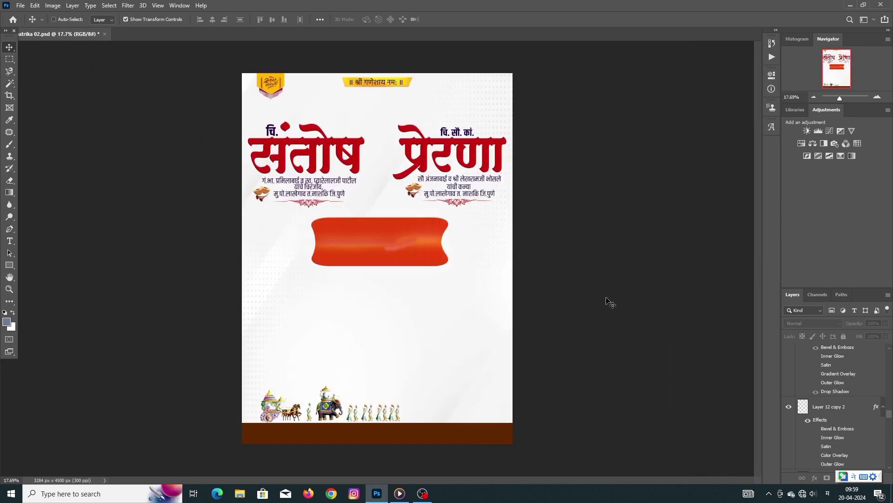
{"action": "scroll", "coordinate": [840, 367], "scroll_direction": "up", "scroll_amount": 2}
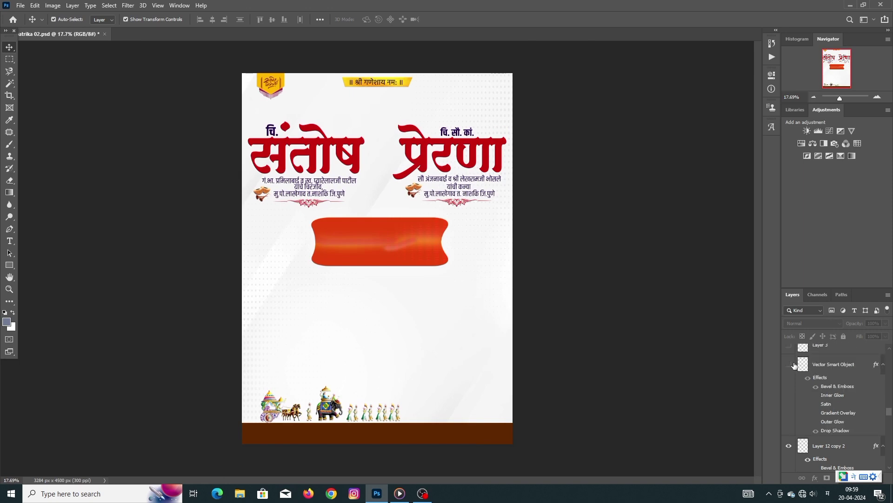
- Show the golden 'शुभलग्न सोहळा' calligraphy on the orange banner
{"action": "left_click", "coordinate": [789, 364]}
{"action": "scroll", "coordinate": [403, 274], "scroll_direction": "up", "scroll_amount": 2}
{"action": "scroll", "coordinate": [433, 272], "scroll_direction": "up", "scroll_amount": 2}
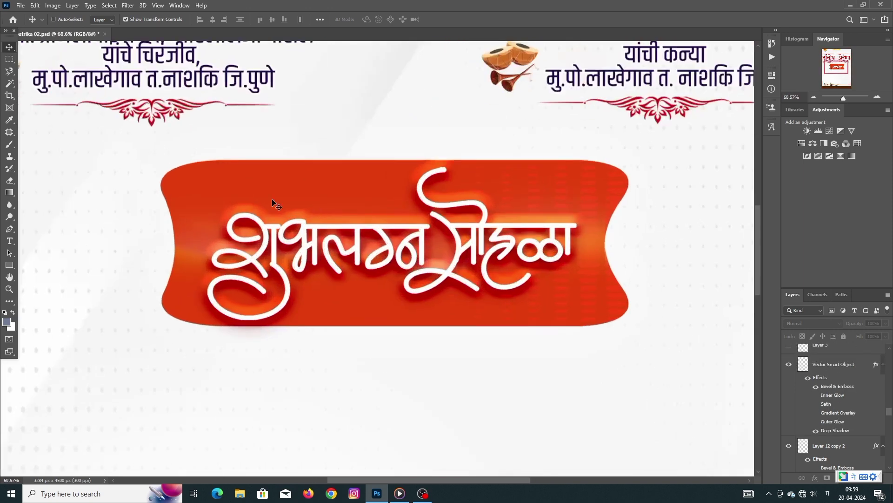
{"action": "scroll", "coordinate": [480, 268], "scroll_direction": "up", "scroll_amount": 2}
{"action": "scroll", "coordinate": [531, 263], "scroll_direction": "up", "scroll_amount": 2}
{"action": "scroll", "coordinate": [529, 260], "scroll_direction": "down", "scroll_amount": 2}
{"action": "scroll", "coordinate": [544, 280], "scroll_direction": "down", "scroll_amount": 2}
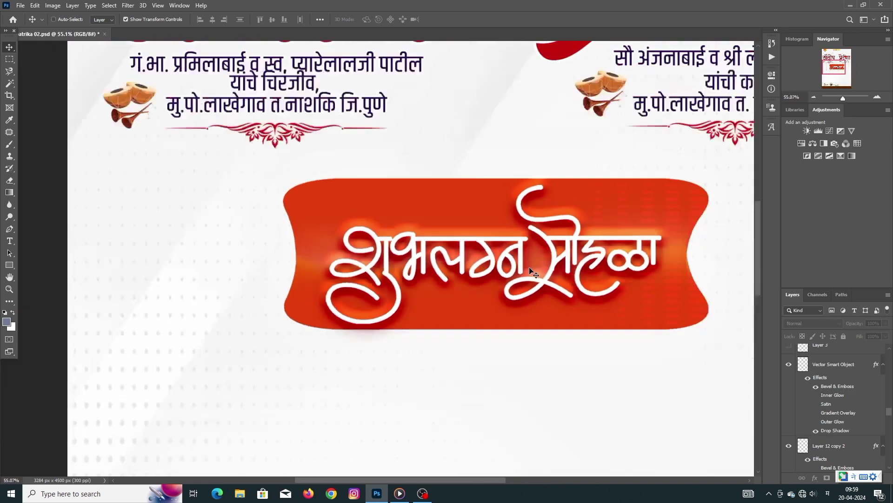
{"action": "scroll", "coordinate": [563, 298], "scroll_direction": "down", "scroll_amount": 2}
{"action": "scroll", "coordinate": [578, 310], "scroll_direction": "down", "scroll_amount": 2}
{"action": "scroll", "coordinate": [800, 383], "scroll_direction": "up", "scroll_amount": 1}
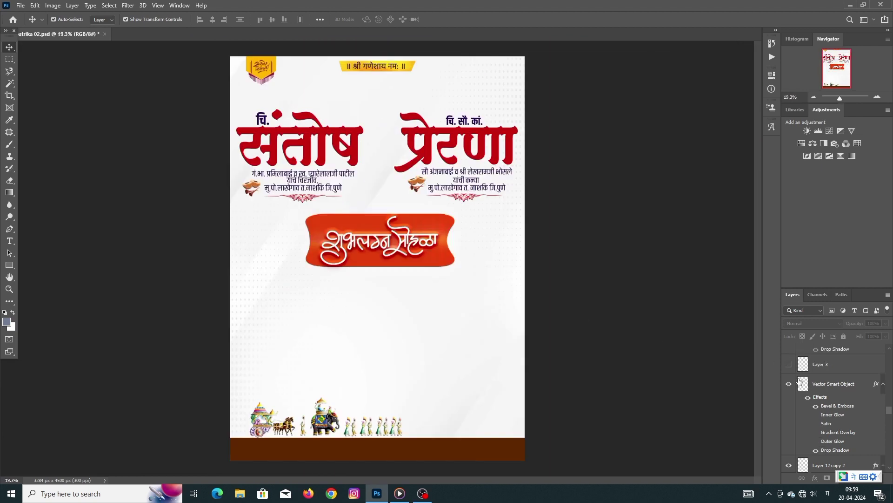
{"action": "scroll", "coordinate": [334, 211], "scroll_direction": "up", "scroll_amount": 2}
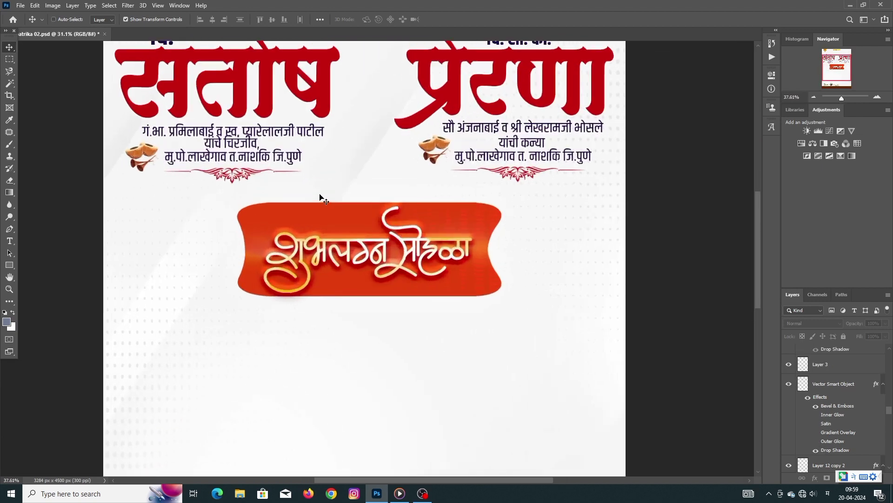
{"action": "scroll", "coordinate": [334, 210], "scroll_direction": "up", "scroll_amount": 2}
{"action": "scroll", "coordinate": [870, 375], "scroll_direction": "up", "scroll_amount": 1}
{"action": "scroll", "coordinate": [803, 379], "scroll_direction": "up", "scroll_amount": 1}
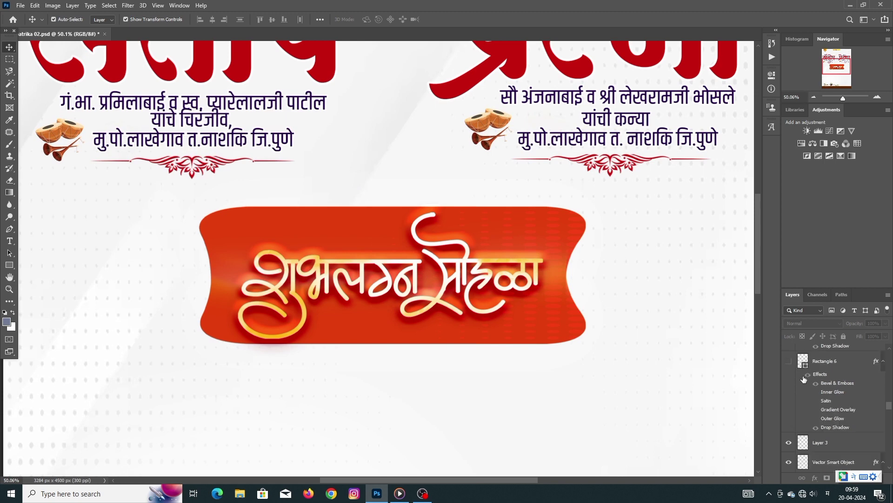
- Show the four decorative side bars around the banner calligraphy
{"action": "left_click", "coordinate": [789, 361]}
{"action": "scroll", "coordinate": [787, 377], "scroll_direction": "up", "scroll_amount": 2}
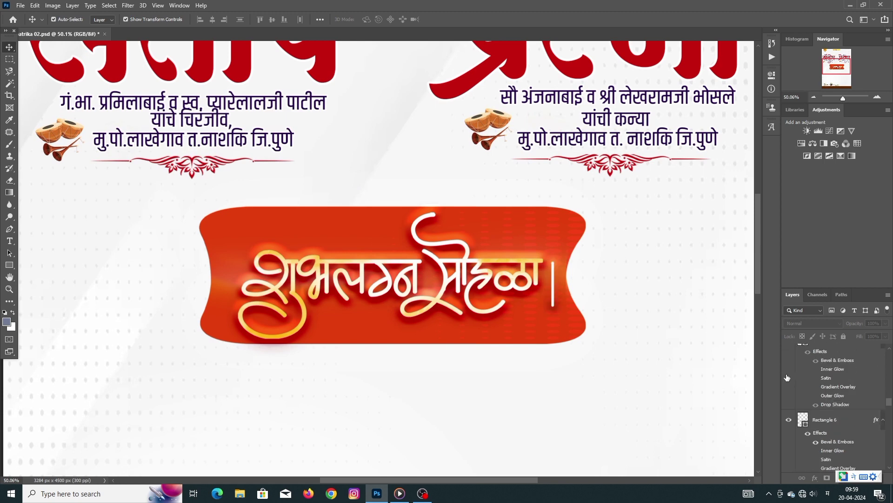
{"action": "left_click", "coordinate": [790, 377]}
{"action": "scroll", "coordinate": [791, 379], "scroll_direction": "up", "scroll_amount": 1}
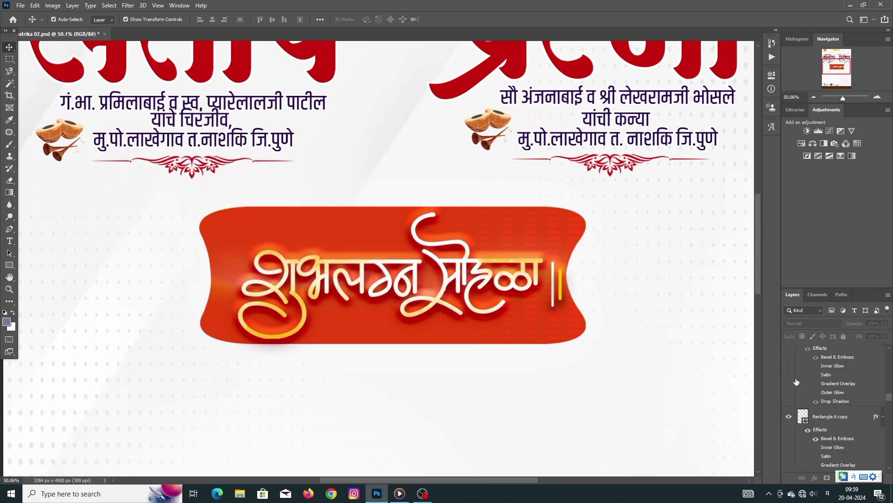
{"action": "scroll", "coordinate": [791, 379], "scroll_direction": "up", "scroll_amount": 1}
{"action": "left_click", "coordinate": [790, 379]}
{"action": "scroll", "coordinate": [791, 380], "scroll_direction": "up", "scroll_amount": 1}
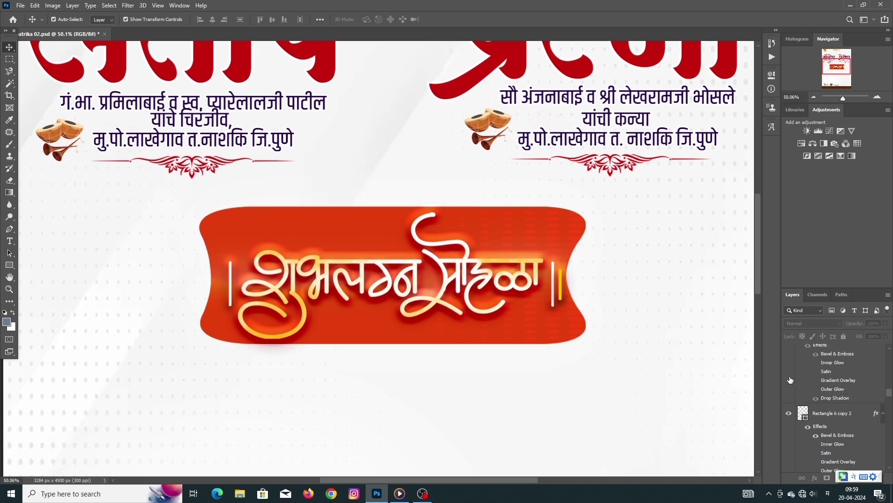
{"action": "scroll", "coordinate": [792, 382], "scroll_direction": "up", "scroll_amount": 1}
{"action": "left_click", "coordinate": [792, 357]}
{"action": "scroll", "coordinate": [793, 363], "scroll_direction": "up", "scroll_amount": 1}
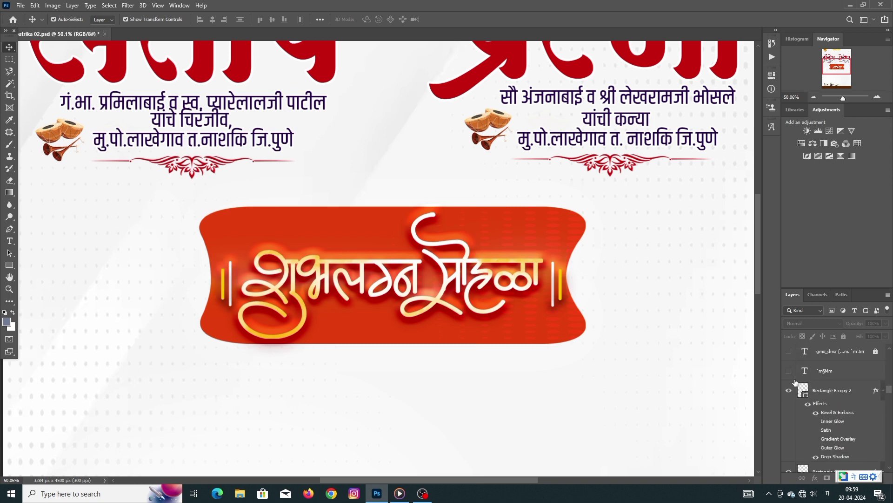
{"action": "scroll", "coordinate": [812, 391], "scroll_direction": "up", "scroll_amount": 1}
- Show the word 'यांचा' above the calligraphy and zoom out to the whole page
{"action": "left_click", "coordinate": [789, 390]}
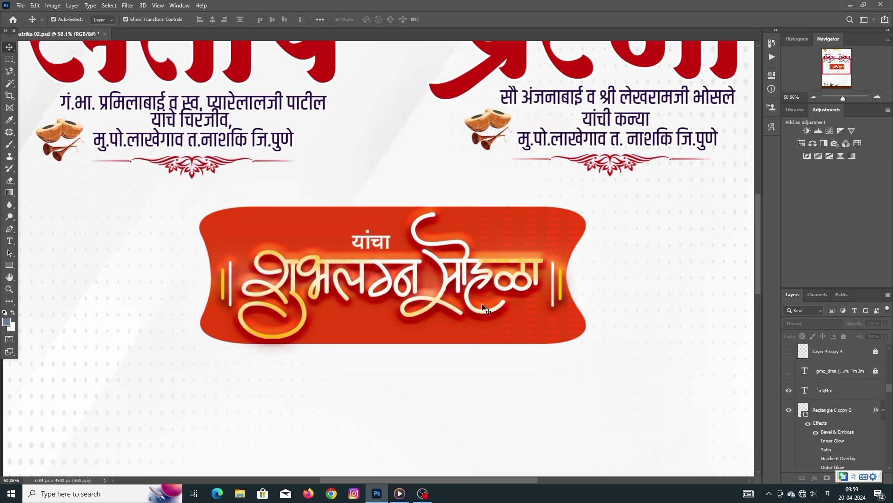
{"action": "scroll", "coordinate": [399, 247], "scroll_direction": "up", "scroll_amount": 2}
{"action": "scroll", "coordinate": [353, 241], "scroll_direction": "up", "scroll_amount": 2}
{"action": "scroll", "coordinate": [353, 241], "scroll_direction": "down", "scroll_amount": 1}
{"action": "scroll", "coordinate": [396, 270], "scroll_direction": "down", "scroll_amount": 2}
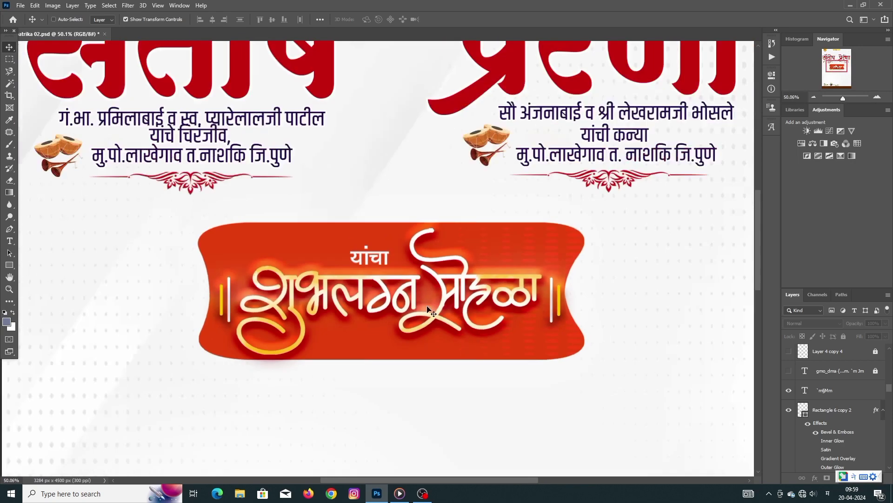
{"action": "scroll", "coordinate": [447, 302], "scroll_direction": "down", "scroll_amount": 2}
{"action": "scroll", "coordinate": [504, 335], "scroll_direction": "down", "scroll_amount": 1}
{"action": "scroll", "coordinate": [508, 337], "scroll_direction": "up", "scroll_amount": 1}
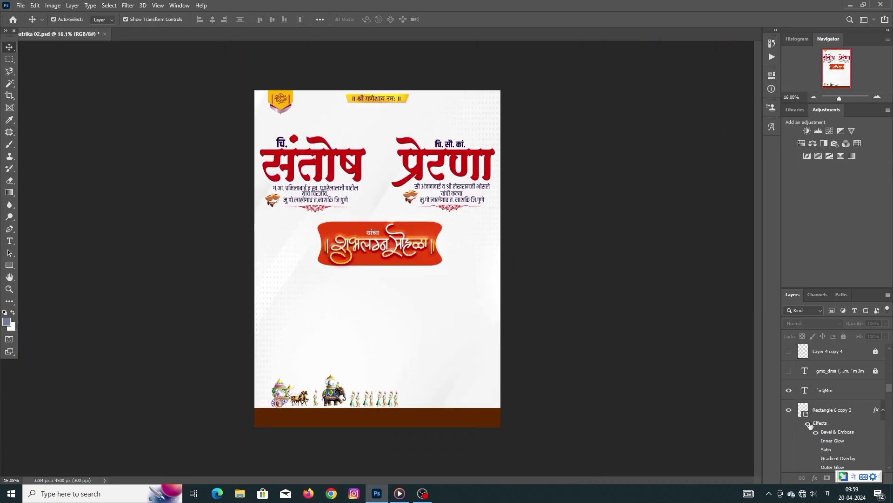
{"action": "scroll", "coordinate": [808, 418], "scroll_direction": "up", "scroll_amount": 1}
- Show the three-line wedding invitation text and select its gmo_dma layer
{"action": "left_click", "coordinate": [789, 391]}
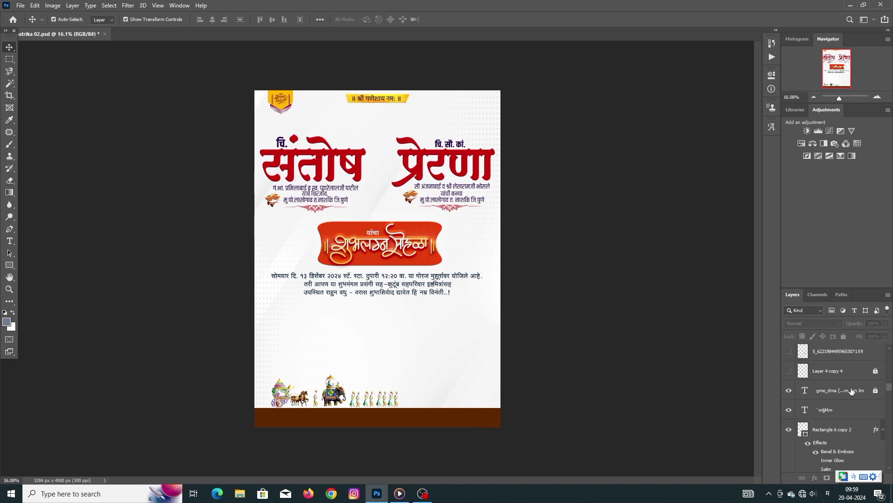
{"action": "left_click", "coordinate": [849, 394]}
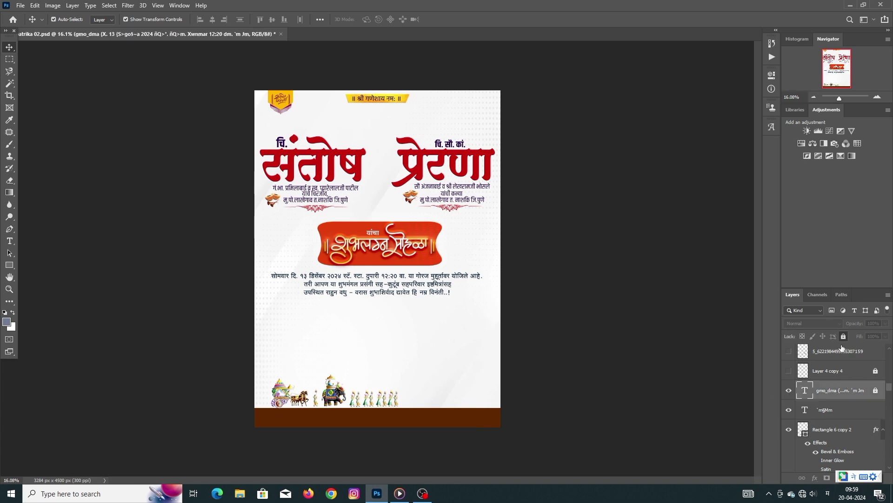
{"action": "scroll", "coordinate": [473, 349], "scroll_direction": "up", "scroll_amount": 1}
{"action": "scroll", "coordinate": [473, 349], "scroll_direction": "up", "scroll_amount": 1}
{"action": "scroll", "coordinate": [218, 280], "scroll_direction": "up", "scroll_amount": 1}
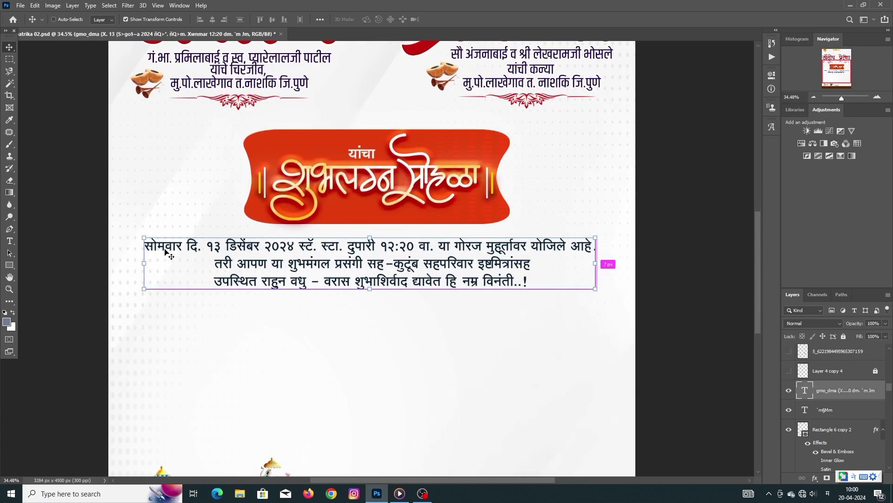
- Try replacing the weekday 'सोमवार' with 'रविवार', then 'मंगळवार', and undo
{"action": "double_click", "coordinate": [188, 249]}
{"action": "left_click_drag", "start_coordinate": [187, 247], "coordinate": [128, 246]}
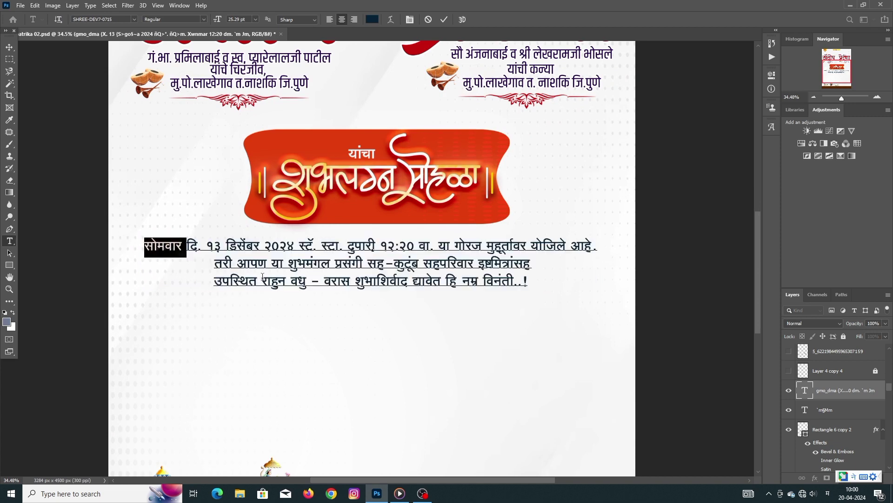
{"action": "key", "text": "BackSpace"}
{"action": "type", "text": "r"}
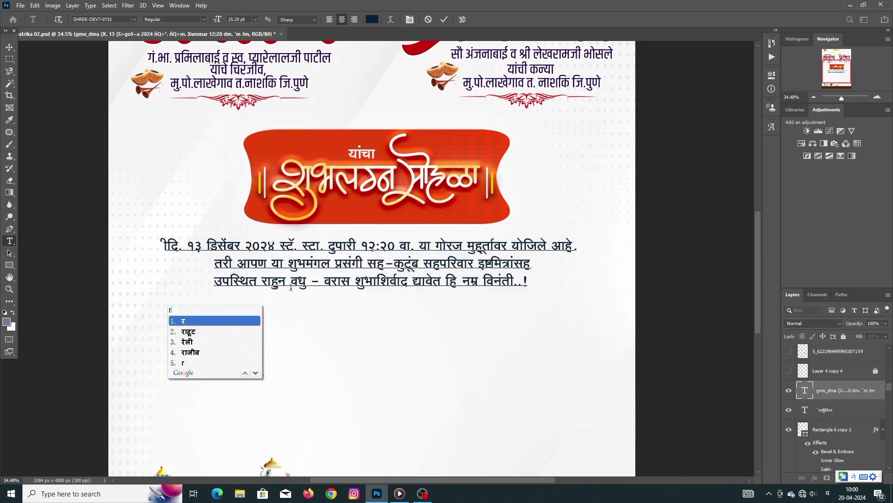
{"action": "type", "text": "aviv"}
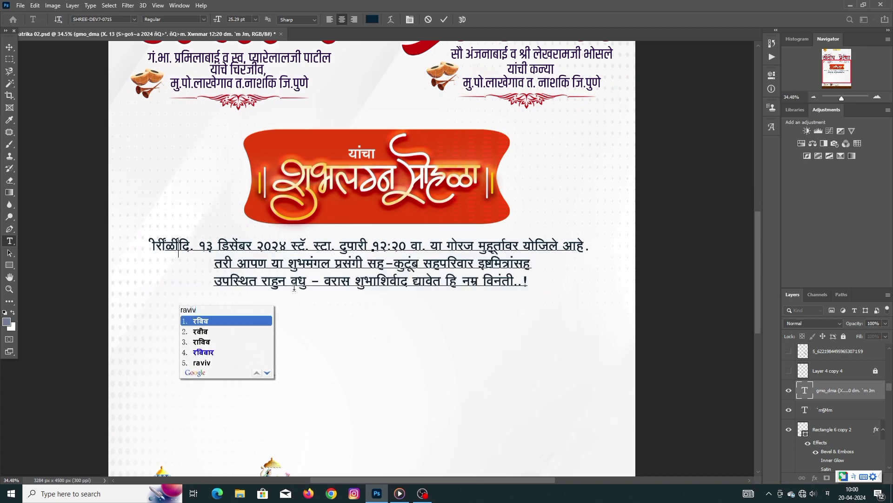
{"action": "type", "text": "ar"}
{"action": "key", "text": "Return"}
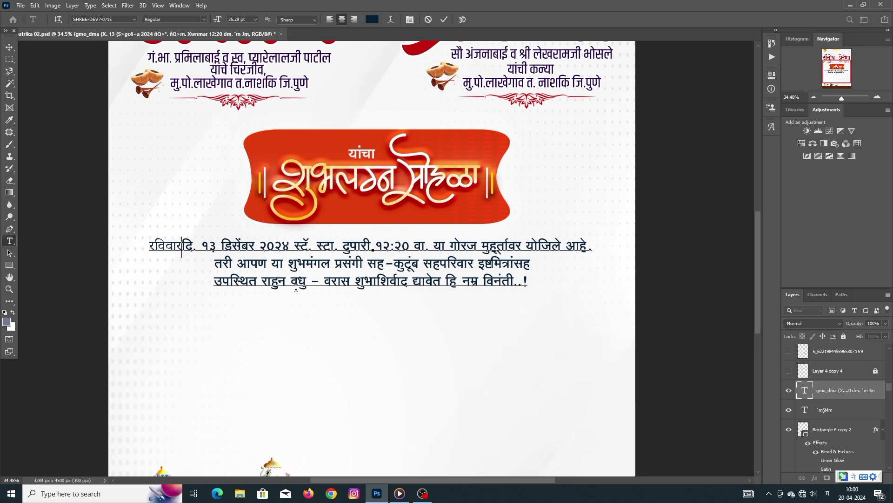
{"action": "key", "text": "BackSpace"}
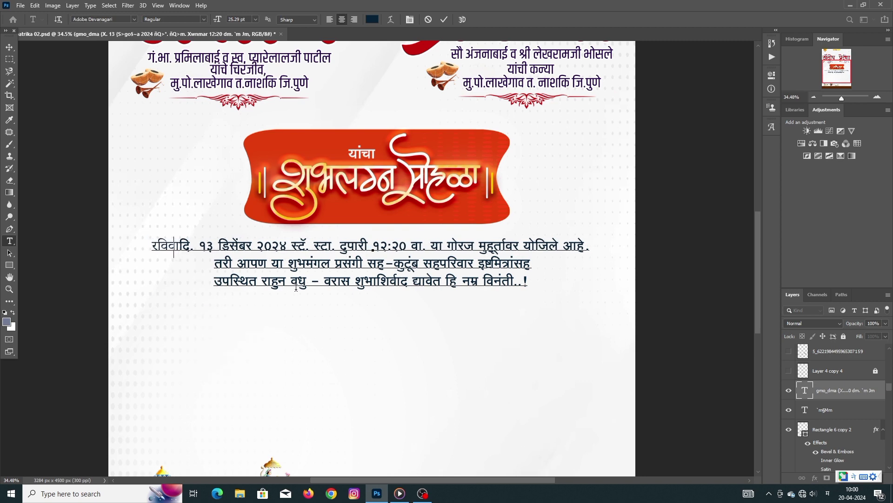
{"action": "key", "text": "BackSpace"}
{"action": "key", "text": "BackSpace"}
{"action": "key", "text": "BackSpace"}
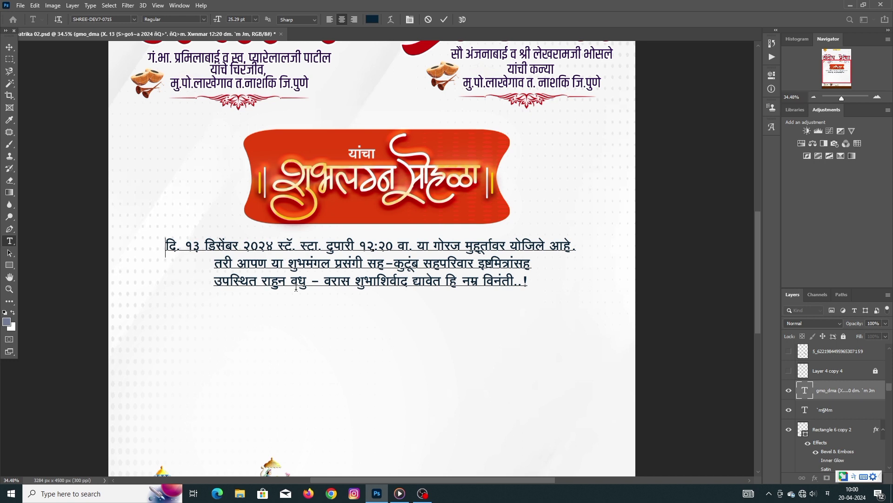
{"action": "type", "text": "m"}
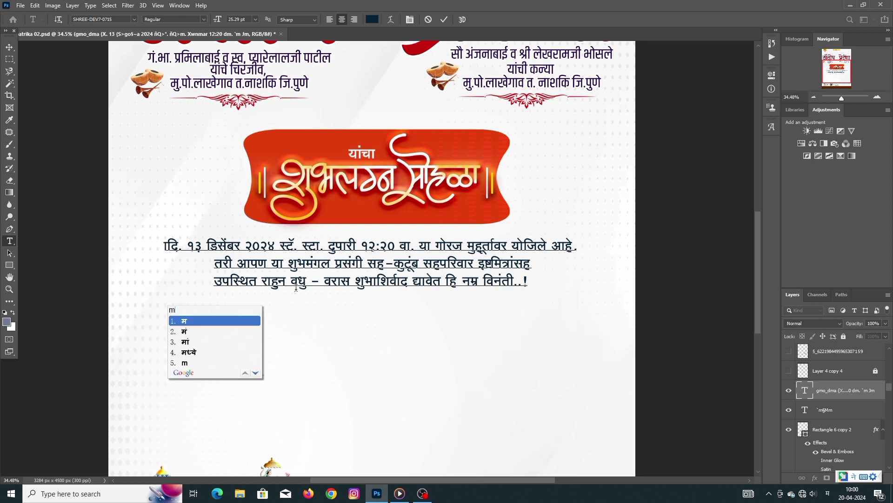
{"action": "type", "text": "angal"}
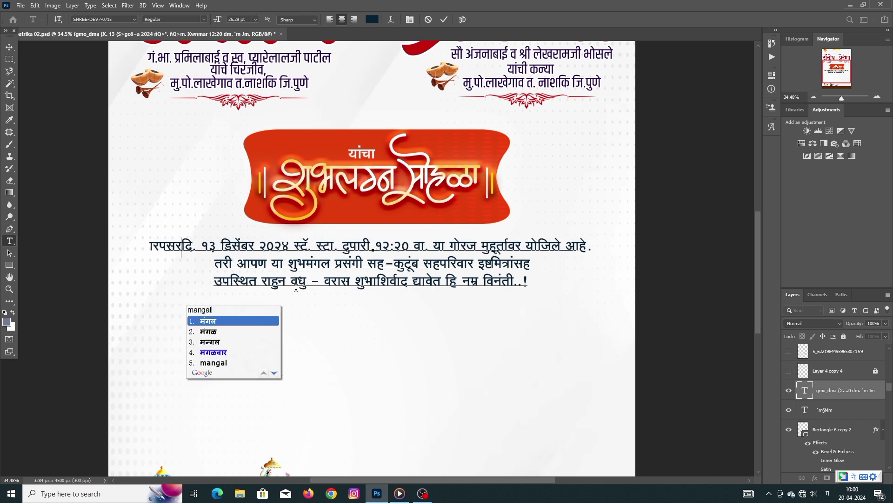
{"action": "type", "text": "var"}
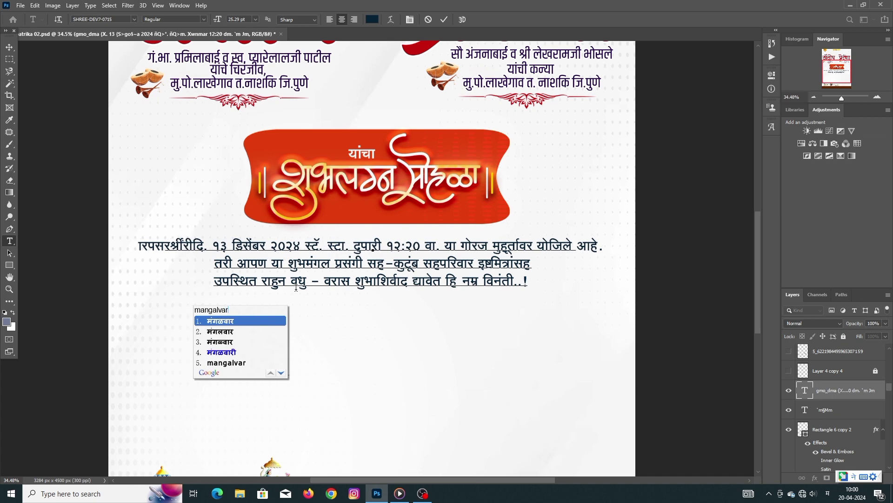
{"action": "key", "text": "Return"}
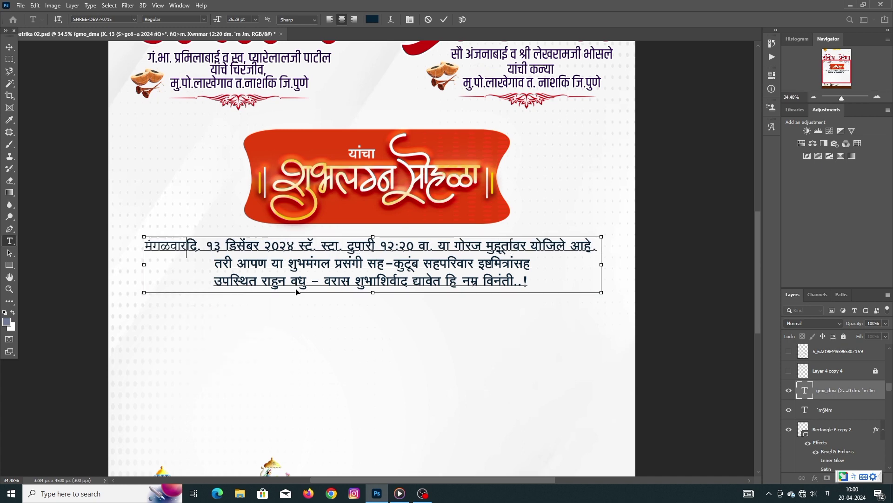
{"action": "key", "text": "ctrl+z"}
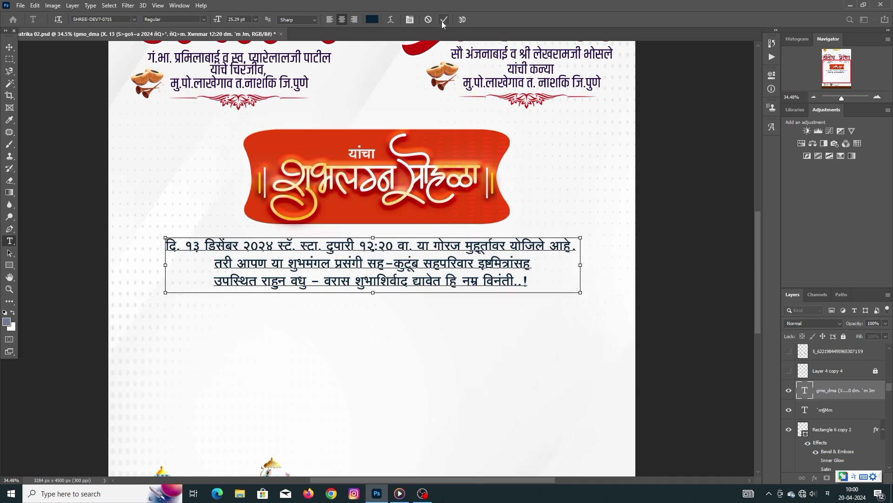
- Cancel the weekday edits so the date line keeps 'सोमवार'
{"action": "left_click", "coordinate": [443, 20]}
{"action": "key", "text": "v"}
{"action": "key", "text": "ctrl+z"}
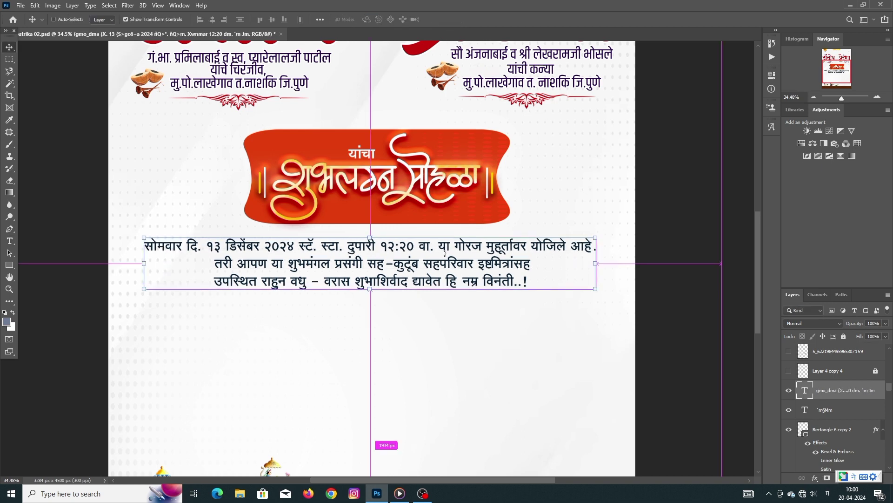
{"action": "double_click", "coordinate": [413, 251]}
{"action": "left_click", "coordinate": [331, 241]}
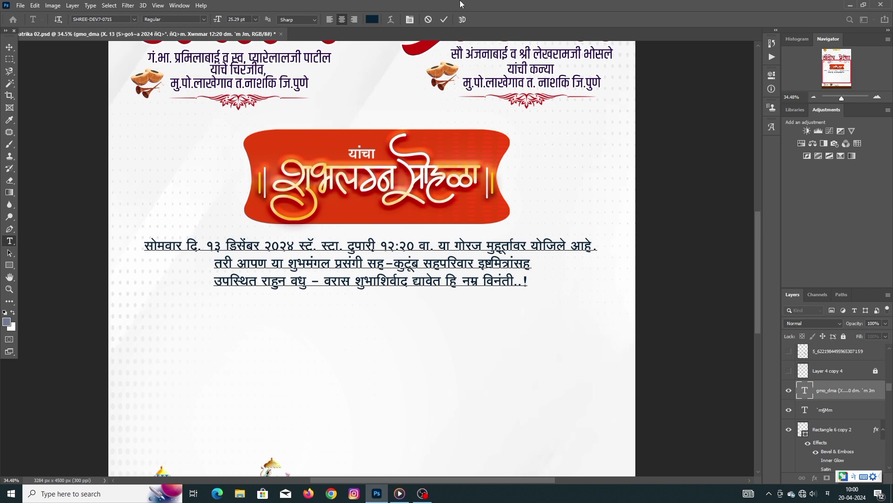
{"action": "left_click", "coordinate": [448, 20]}
- Fit the whole page in view and show the floral divider below the invitation text
{"action": "key", "text": "v"}
{"action": "key", "text": "ctrl+0"}
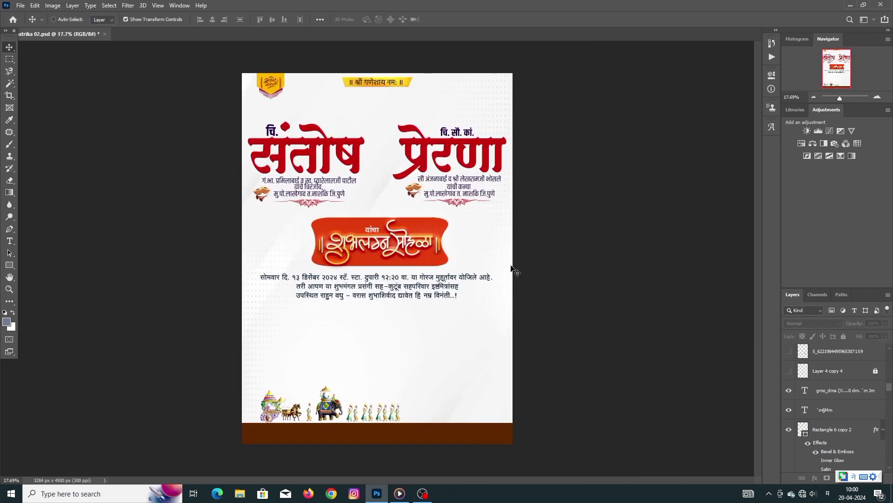
{"action": "scroll", "coordinate": [287, 252], "scroll_direction": "up", "scroll_amount": 2}
{"action": "scroll", "coordinate": [287, 252], "scroll_direction": "down", "scroll_amount": 2}
{"action": "left_click", "coordinate": [789, 371]}
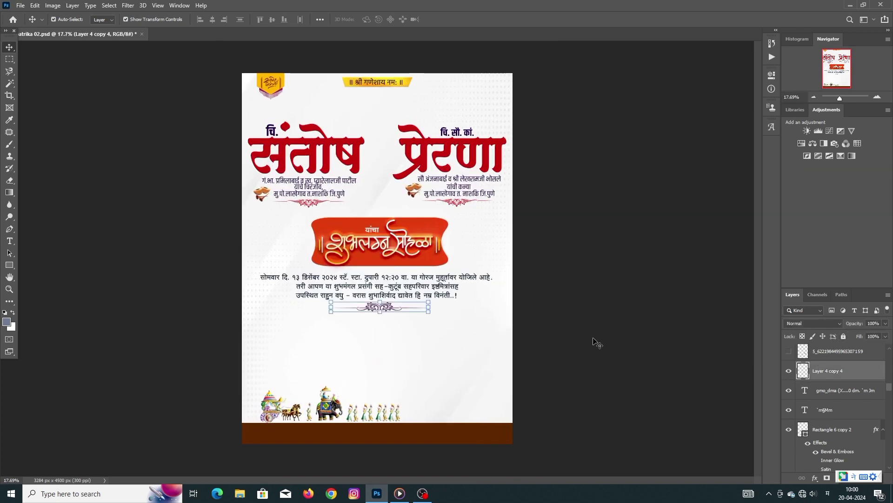
{"action": "scroll", "coordinate": [370, 304], "scroll_direction": "up", "scroll_amount": 5}
{"action": "scroll", "coordinate": [409, 343], "scroll_direction": "up", "scroll_amount": 1}
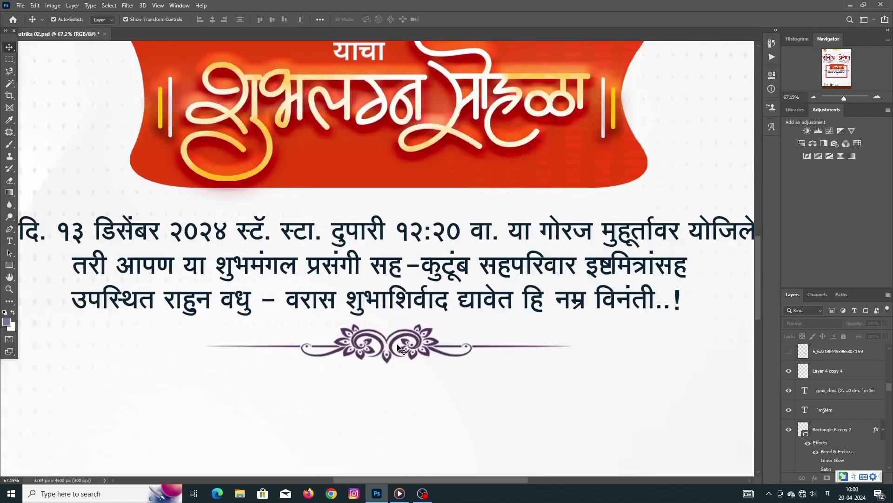
{"action": "scroll", "coordinate": [574, 341], "scroll_direction": "down", "scroll_amount": 3}
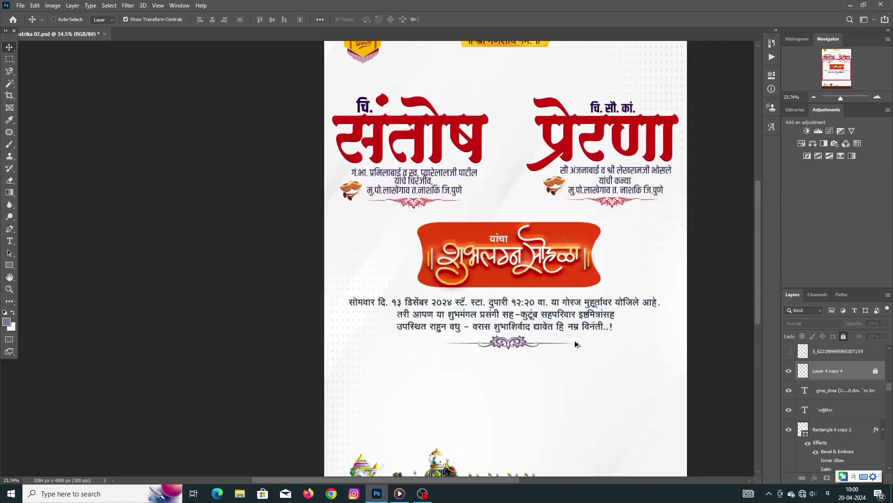
{"action": "scroll", "coordinate": [582, 342], "scroll_direction": "down", "scroll_amount": 2}
{"action": "scroll", "coordinate": [586, 342], "scroll_direction": "up", "scroll_amount": 1}
{"action": "scroll", "coordinate": [847, 370], "scroll_direction": "up", "scroll_amount": 2}
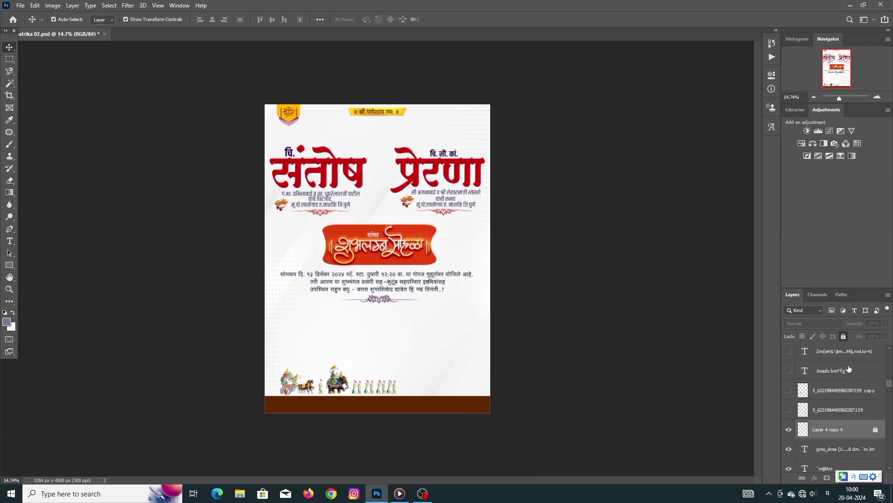
- Show the red trumpet and move it beside the divider's right end
{"action": "left_click", "coordinate": [788, 409]}
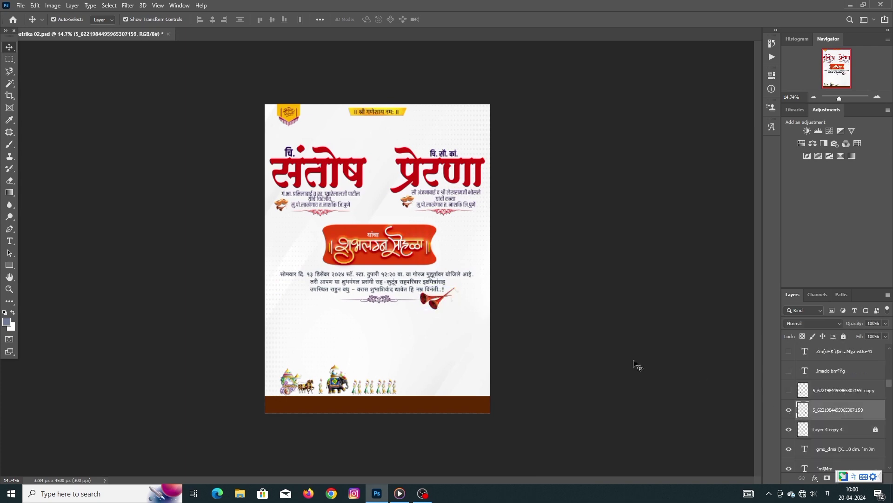
{"action": "scroll", "coordinate": [470, 295], "scroll_direction": "up", "scroll_amount": 3}
{"action": "scroll", "coordinate": [470, 295], "scroll_direction": "up", "scroll_amount": 4}
{"action": "left_click", "coordinate": [812, 408]}
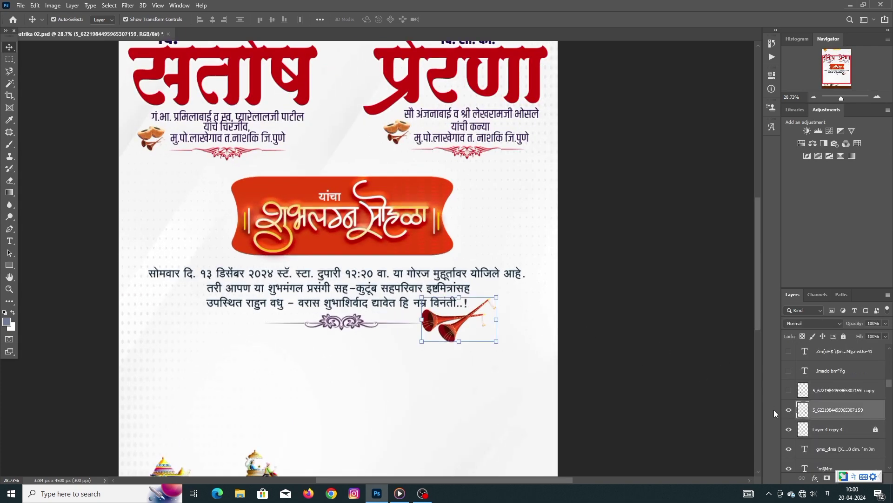
{"action": "left_click", "coordinate": [473, 315]}
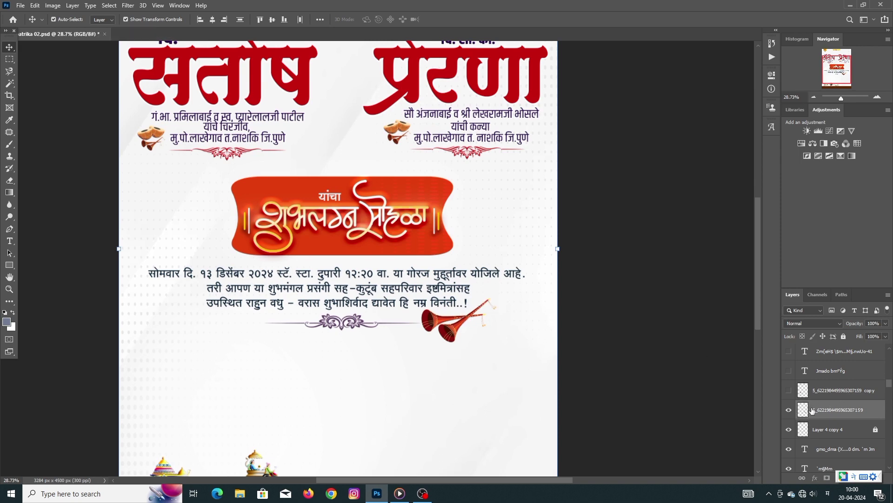
{"action": "mouse_move", "coordinate": [443, 320]}
{"action": "left_mouse_down"}
{"action": "mouse_move", "coordinate": [452, 331]}
{"action": "mouse_move", "coordinate": [446, 325]}
{"action": "left_mouse_up"}
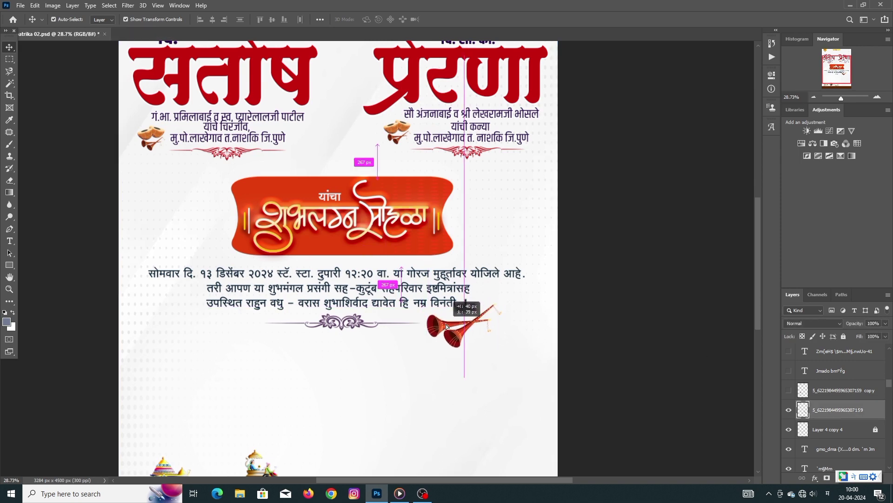
{"action": "left_click", "coordinate": [680, 334]}
- Show the mirrored red trumpet on the divider's left side
{"action": "left_click", "coordinate": [787, 393]}
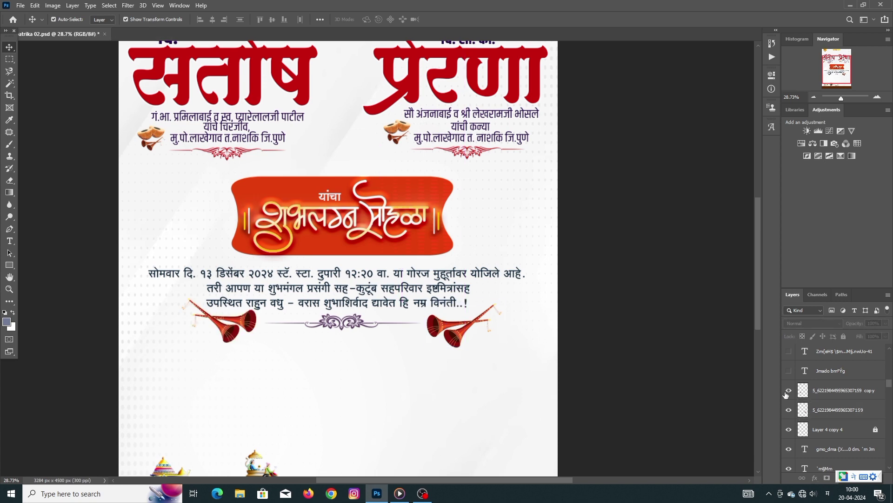
{"action": "scroll", "coordinate": [213, 293], "scroll_direction": "up", "scroll_amount": 2}
{"action": "left_click", "coordinate": [273, 355]}
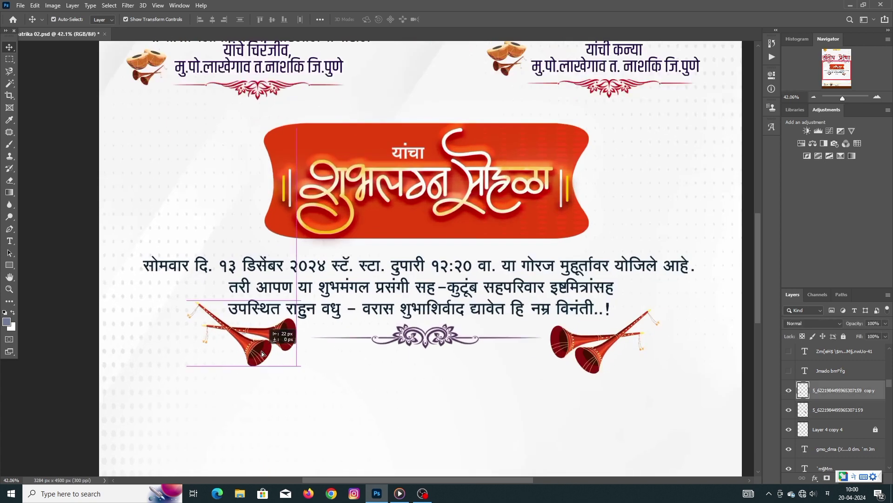
{"action": "left_click", "coordinate": [718, 358]}
{"action": "scroll", "coordinate": [690, 349], "scroll_direction": "down", "scroll_amount": 1}
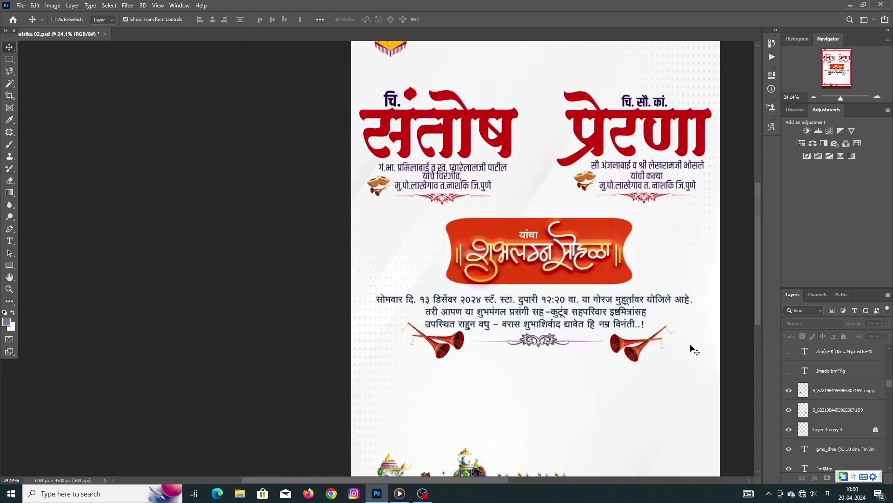
{"action": "scroll", "coordinate": [690, 349], "scroll_direction": "down", "scroll_amount": 1}
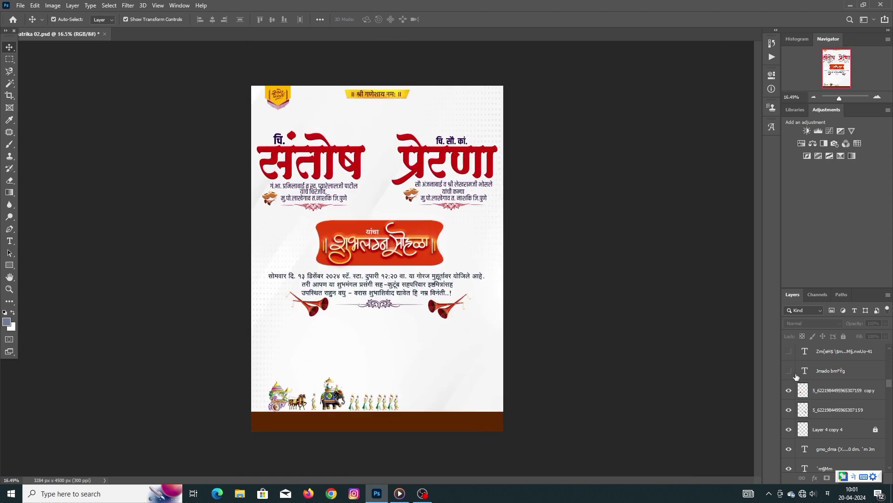
{"action": "left_click", "coordinate": [789, 370]}
{"action": "scroll", "coordinate": [452, 401], "scroll_direction": "up", "scroll_amount": 1}
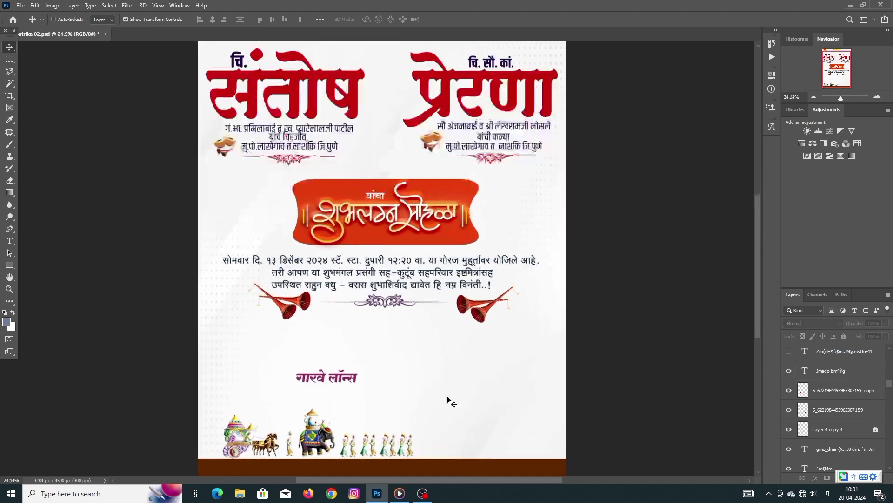
{"action": "scroll", "coordinate": [373, 394], "scroll_direction": "up", "scroll_amount": 1}
{"action": "scroll", "coordinate": [363, 393], "scroll_direction": "up", "scroll_amount": 1}
{"action": "scroll", "coordinate": [354, 393], "scroll_direction": "up", "scroll_amount": 1}
{"action": "left_click", "coordinate": [309, 358], "text": "ctrl"}
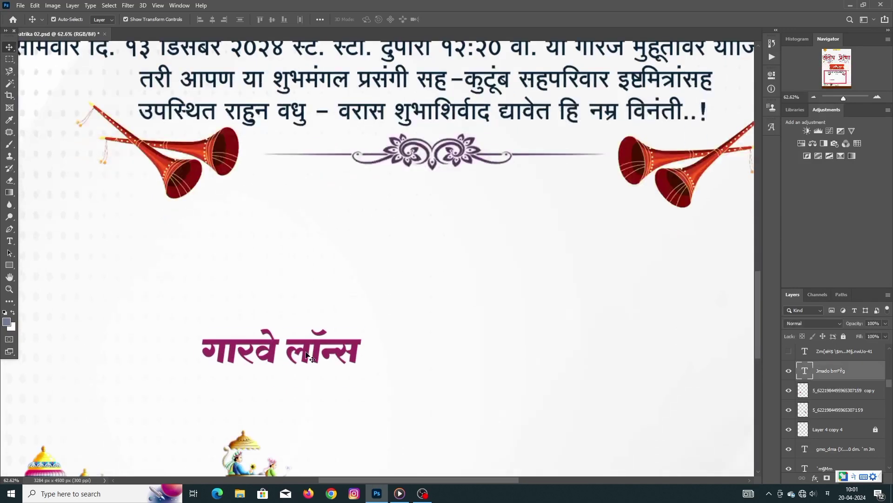
{"action": "double_click", "coordinate": [307, 356]}
{"action": "left_click", "coordinate": [277, 346]}
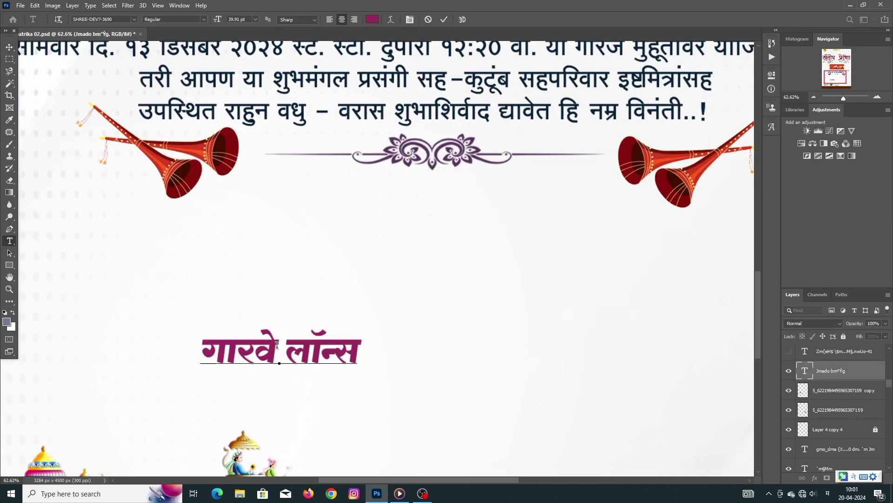
{"action": "key", "text": "BackSpace"}
{"action": "key", "text": "BackSpace"}
{"action": "key", "text": "BackSpace"}
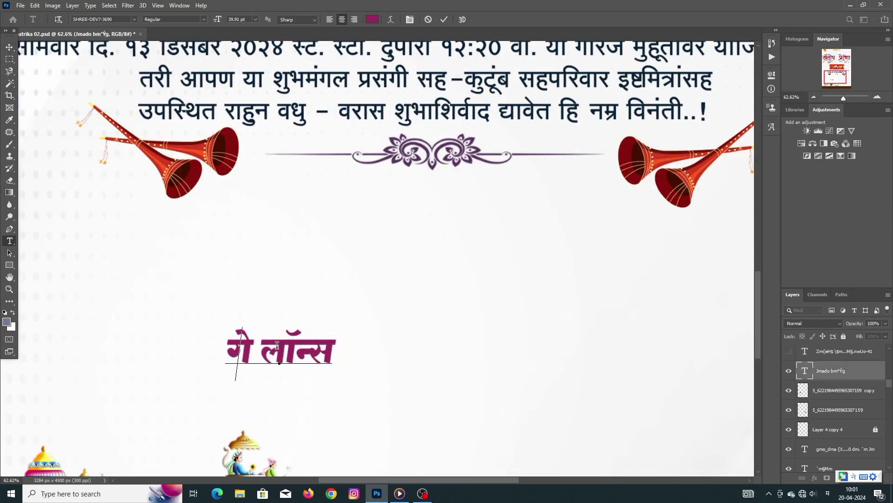
{"action": "key", "text": "BackSpace"}
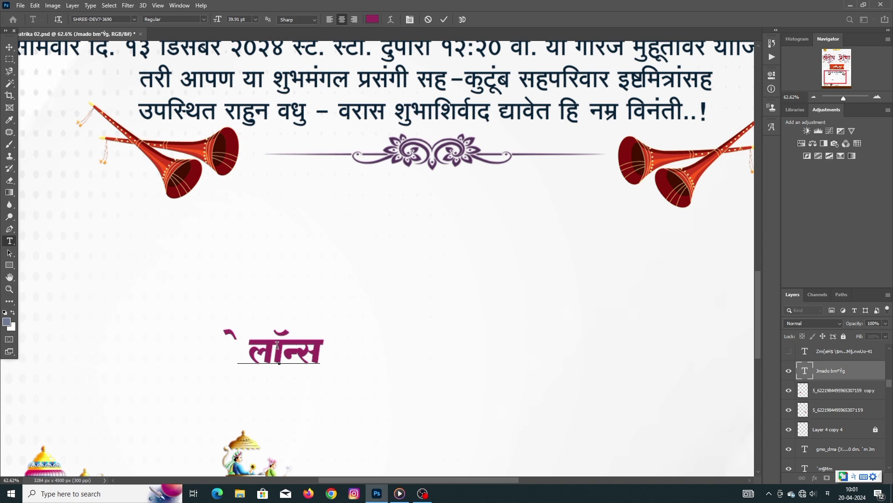
{"action": "key", "text": "BackSpace"}
{"action": "type", "text": "sh"}
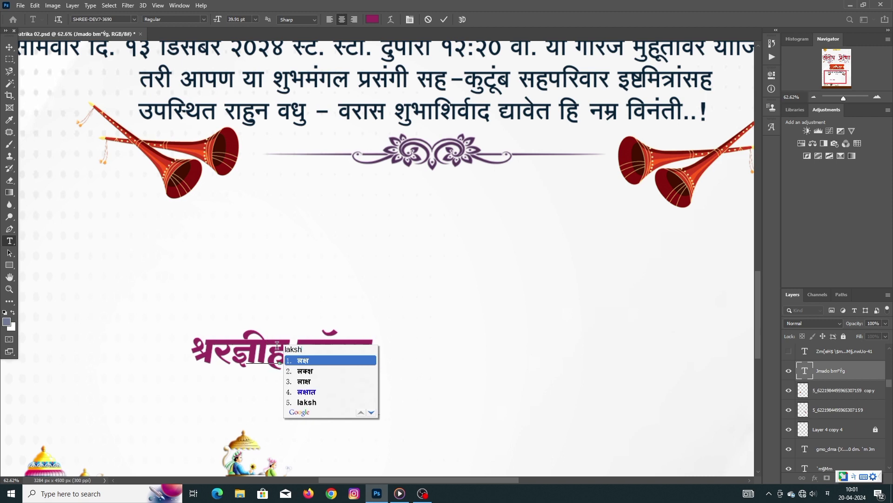
{"action": "type", "text": "raddha lakshmi"}
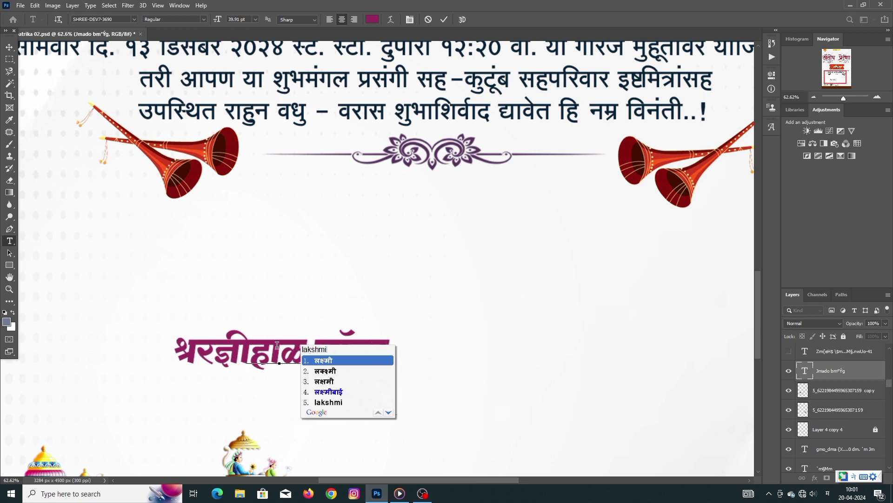
{"action": "key", "text": "space"}
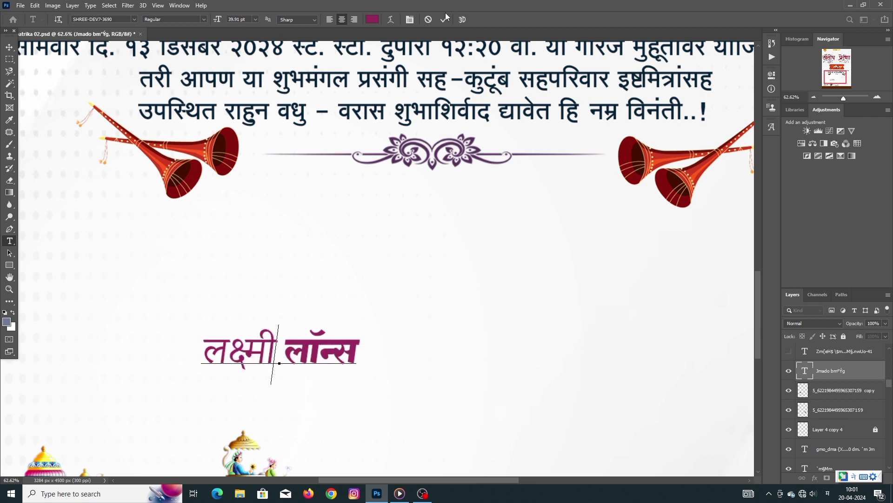
{"action": "left_click", "coordinate": [445, 19]}
{"action": "key", "text": "v"}
{"action": "key", "text": "ctrl+z"}
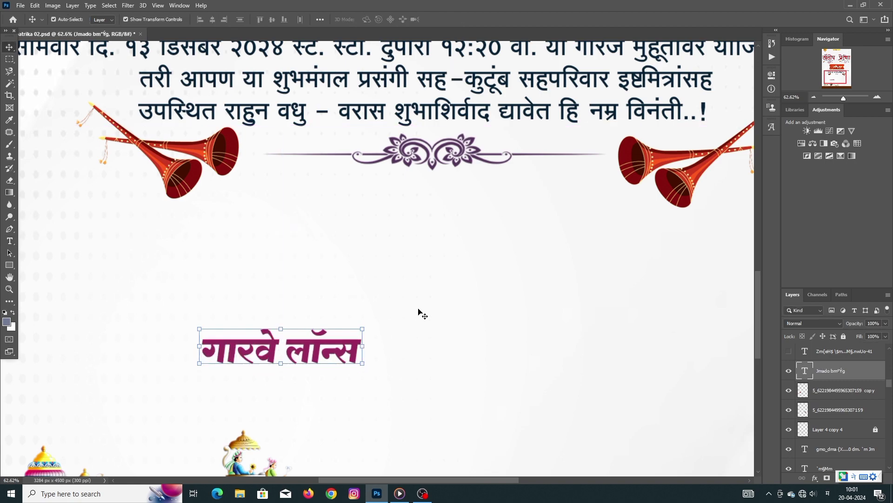
{"action": "scroll", "coordinate": [418, 311], "scroll_direction": "down", "scroll_amount": 5}
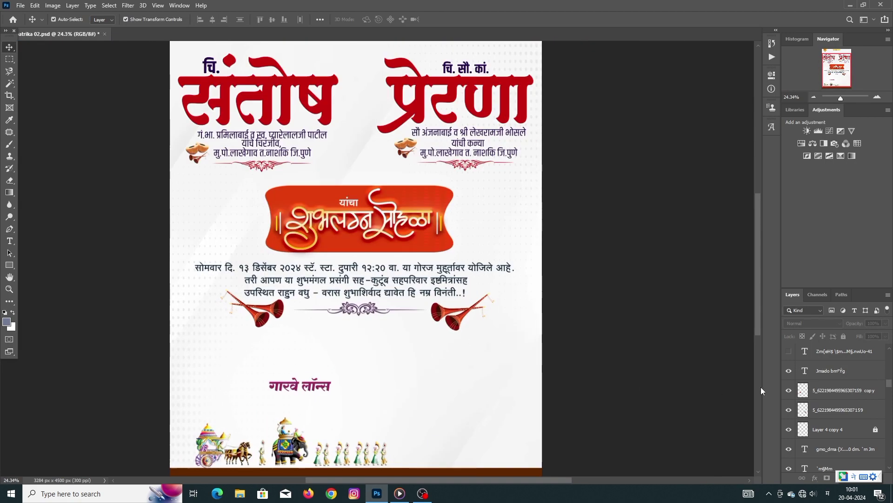
{"action": "scroll", "coordinate": [374, 418], "scroll_direction": "up", "scroll_amount": 2}
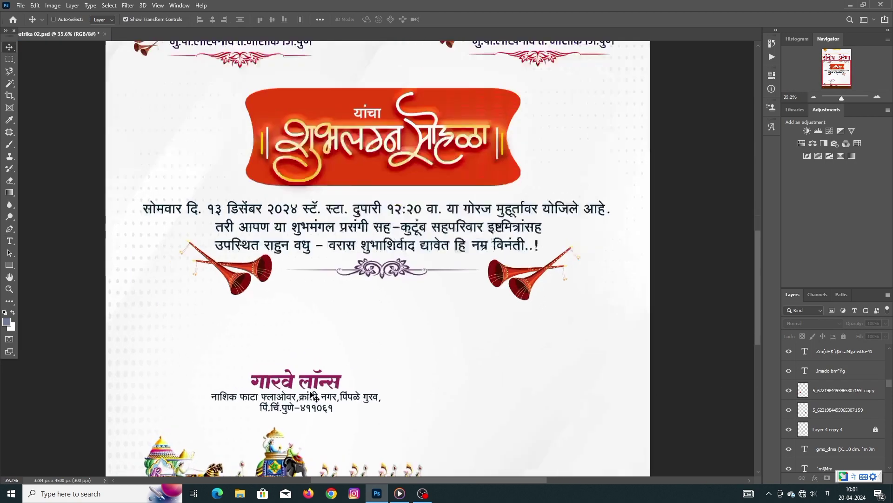
{"action": "scroll", "coordinate": [373, 417], "scroll_direction": "up", "scroll_amount": 2}
{"action": "scroll", "coordinate": [374, 418], "scroll_direction": "up", "scroll_amount": 1}
{"action": "scroll", "coordinate": [374, 417], "scroll_direction": "up", "scroll_amount": 1}
{"action": "scroll", "coordinate": [361, 372], "scroll_direction": "down", "scroll_amount": 1}
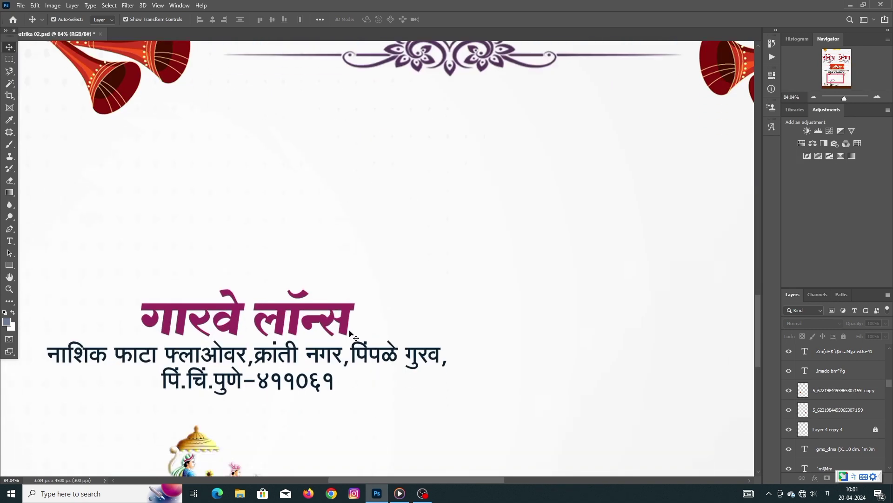
{"action": "double_click", "coordinate": [361, 358]}
{"action": "left_click", "coordinate": [300, 346]}
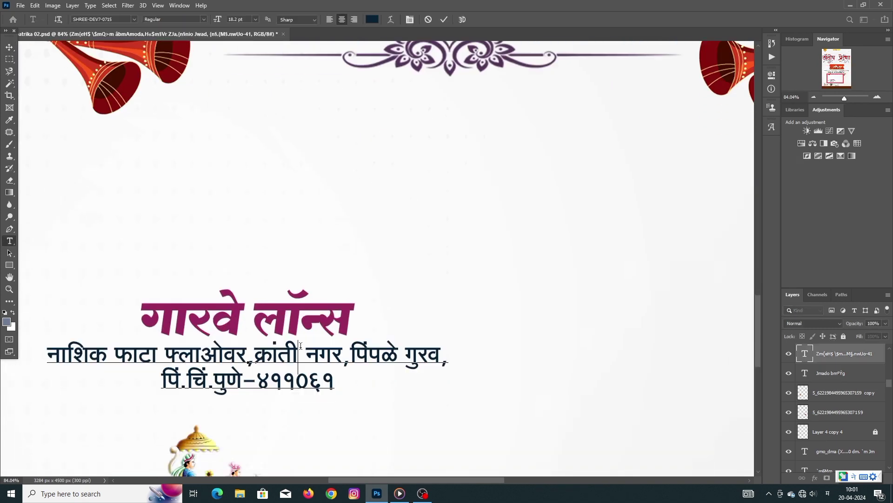
{"action": "left_click_drag", "start_coordinate": [359, 342], "coordinate": [433, 353]}
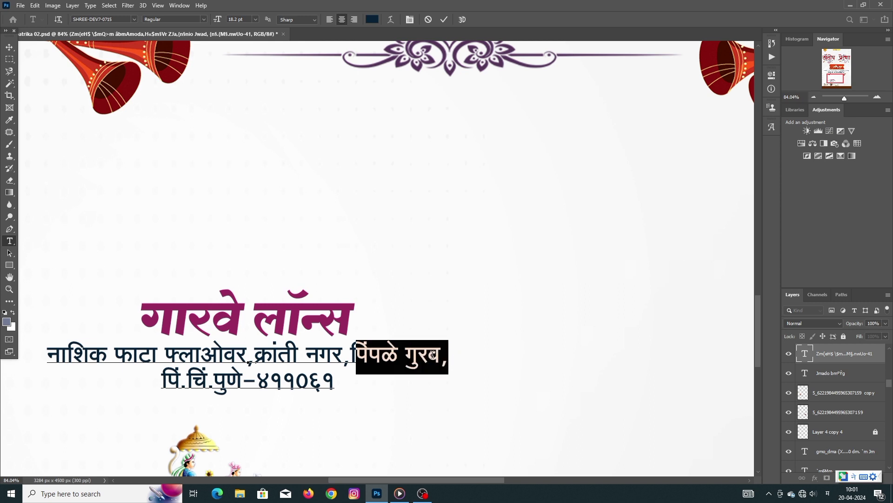
{"action": "left_click_drag", "start_coordinate": [351, 347], "coordinate": [441, 356]}
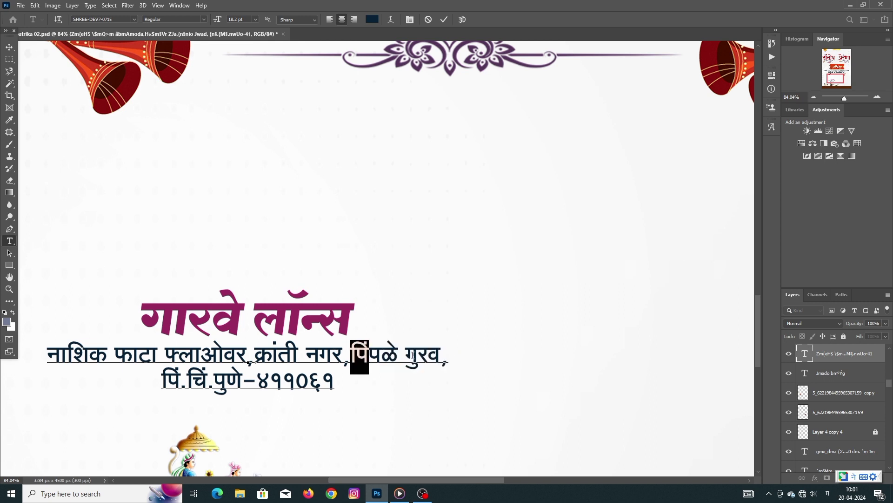
{"action": "left_click_drag", "start_coordinate": [214, 381], "coordinate": [238, 371]}
{"action": "key", "text": "BackSpace"}
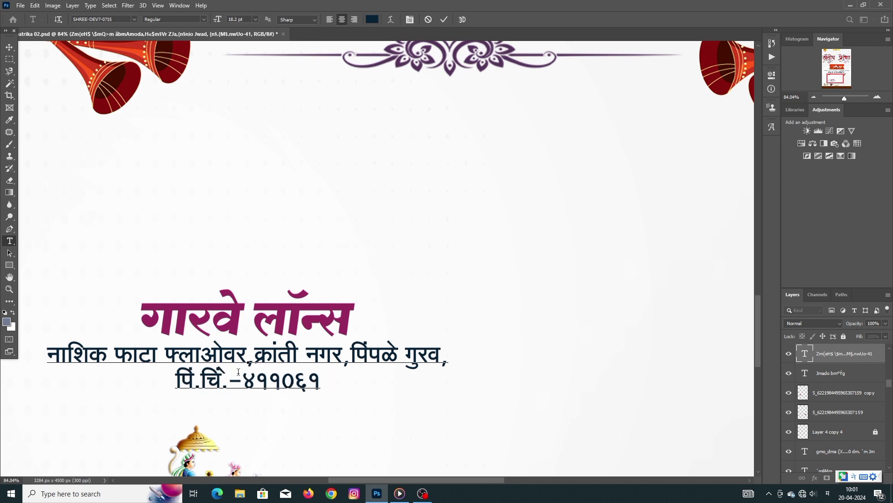
{"action": "type", "text": "parso"}
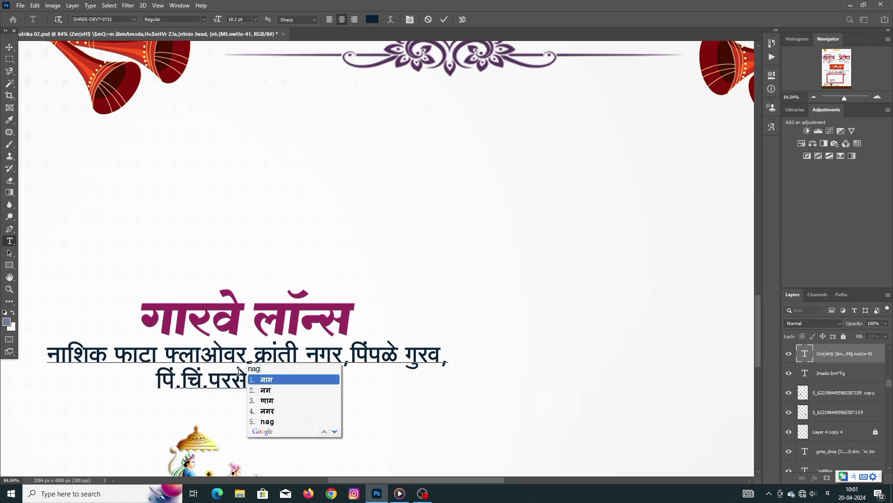
{"action": "type", "text": "nagpur"}
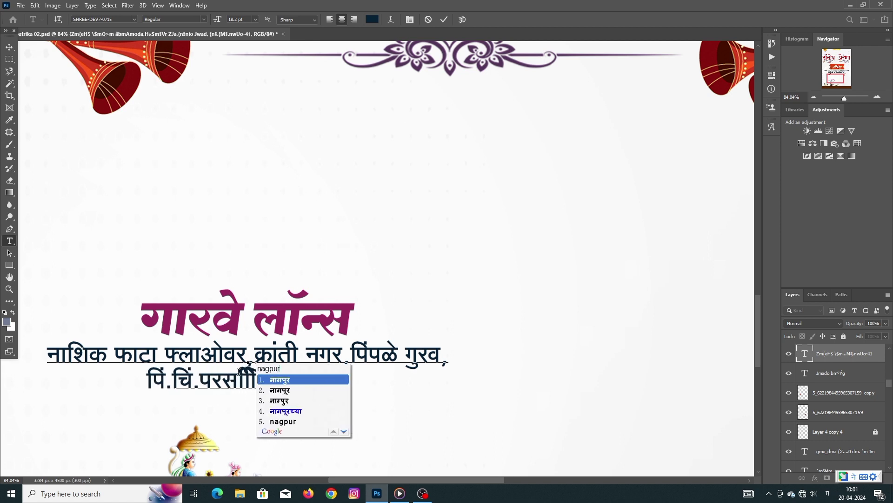
{"action": "key", "text": "Return"}
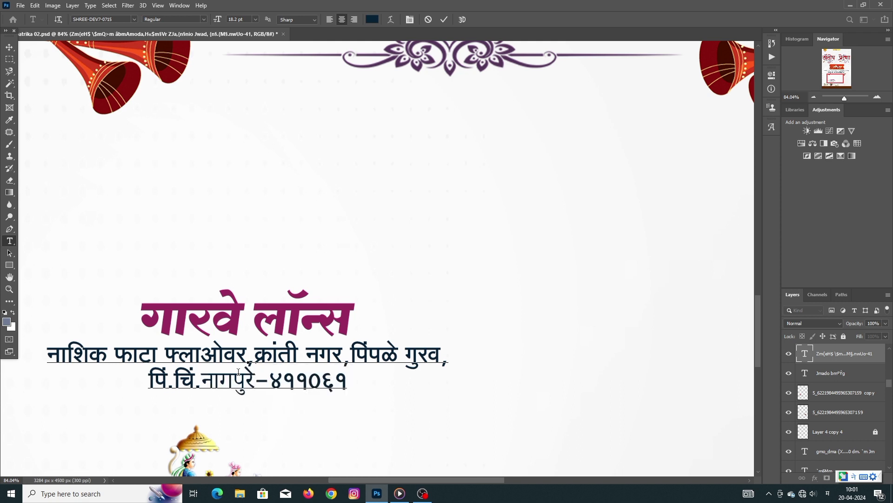
{"action": "left_click", "coordinate": [444, 19]}
{"action": "key", "text": "v"}
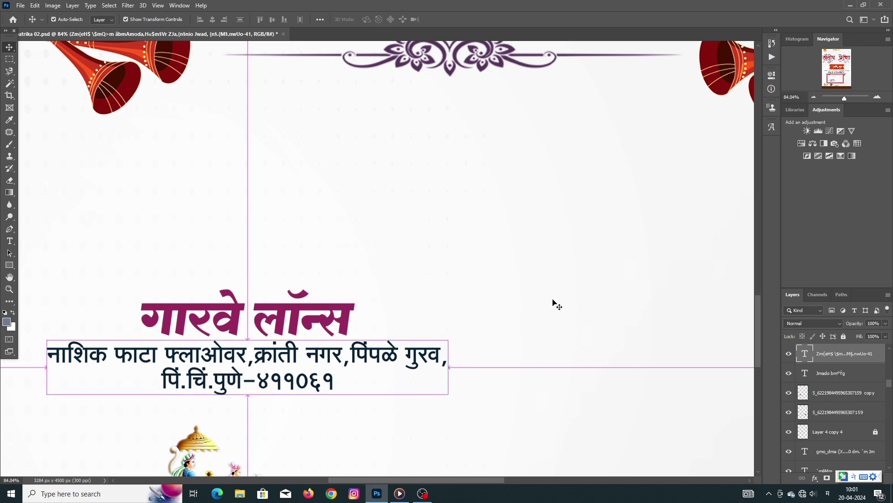
{"action": "left_click", "coordinate": [554, 303]}
{"action": "scroll", "coordinate": [554, 302], "scroll_direction": "down", "scroll_amount": 6}
{"action": "key", "text": "ctrl+0"}
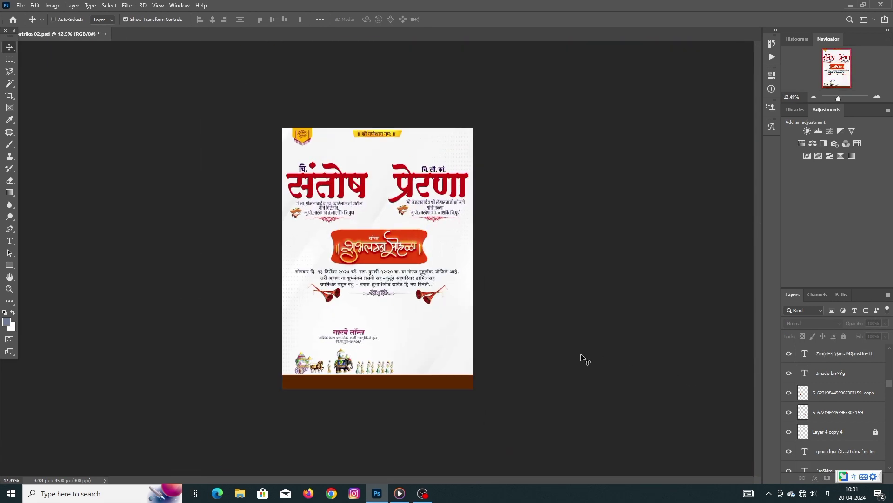
- Show the hidden address text line and the dotted rounded frame around the venue block
{"action": "scroll", "coordinate": [807, 388], "scroll_direction": "up", "scroll_amount": 3}
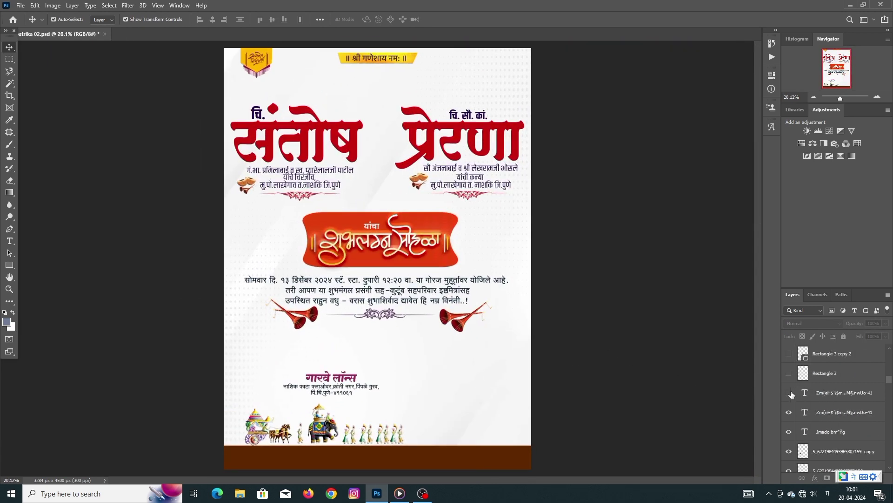
{"action": "left_click", "coordinate": [788, 392]}
{"action": "scroll", "coordinate": [361, 321], "scroll_direction": "up", "scroll_amount": 4}
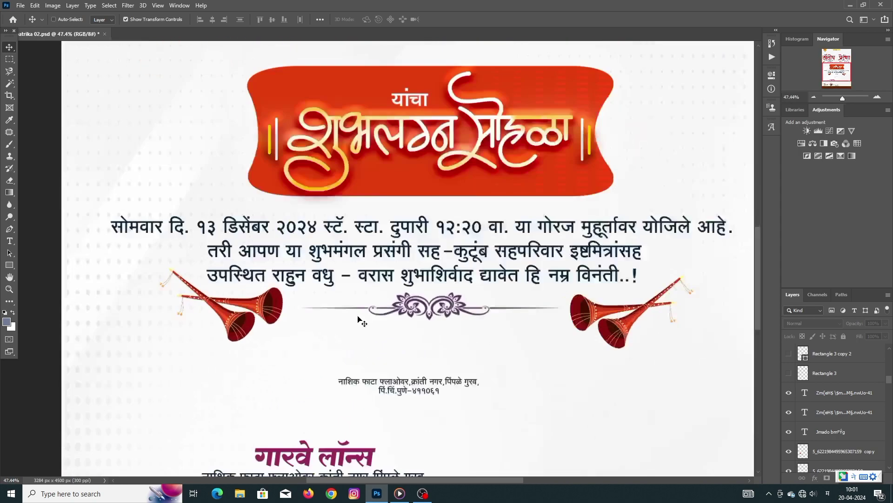
{"action": "scroll", "coordinate": [362, 321], "scroll_direction": "up", "scroll_amount": 3}
{"action": "left_click", "coordinate": [789, 373]}
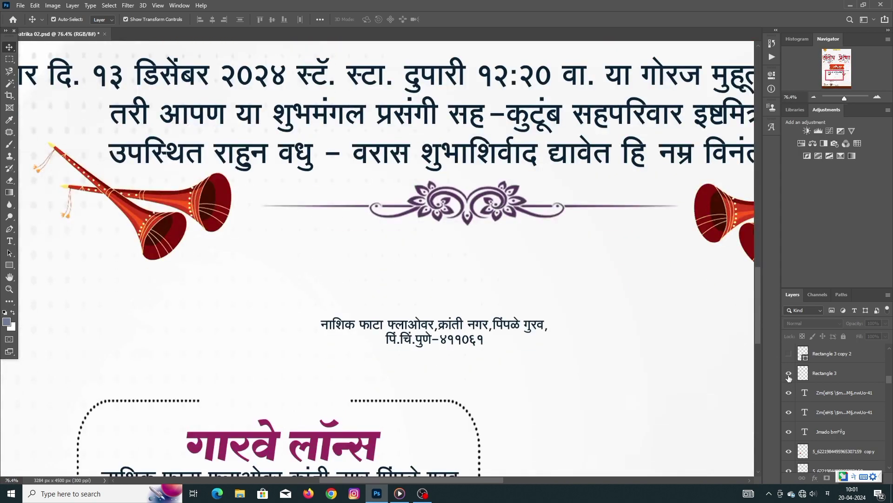
- Select the Rectangle 3 dotted frame layer, keeping it visible
{"action": "scroll", "coordinate": [289, 361], "scroll_direction": "down", "scroll_amount": 2}
{"action": "scroll", "coordinate": [297, 363], "scroll_direction": "down", "scroll_amount": 2}
{"action": "scroll", "coordinate": [304, 403], "scroll_direction": "down", "scroll_amount": 2}
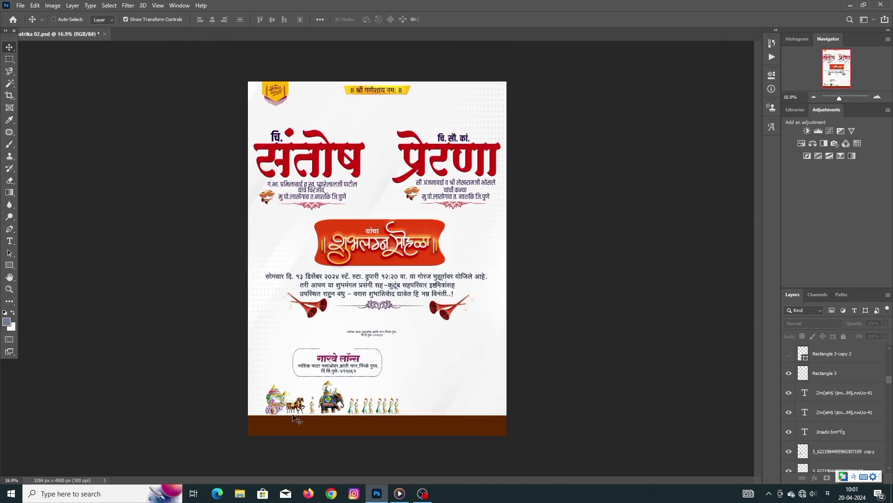
{"action": "scroll", "coordinate": [303, 401], "scroll_direction": "up", "scroll_amount": 2}
{"action": "scroll", "coordinate": [326, 394], "scroll_direction": "up", "scroll_amount": 2}
{"action": "scroll", "coordinate": [330, 390], "scroll_direction": "up", "scroll_amount": 1}
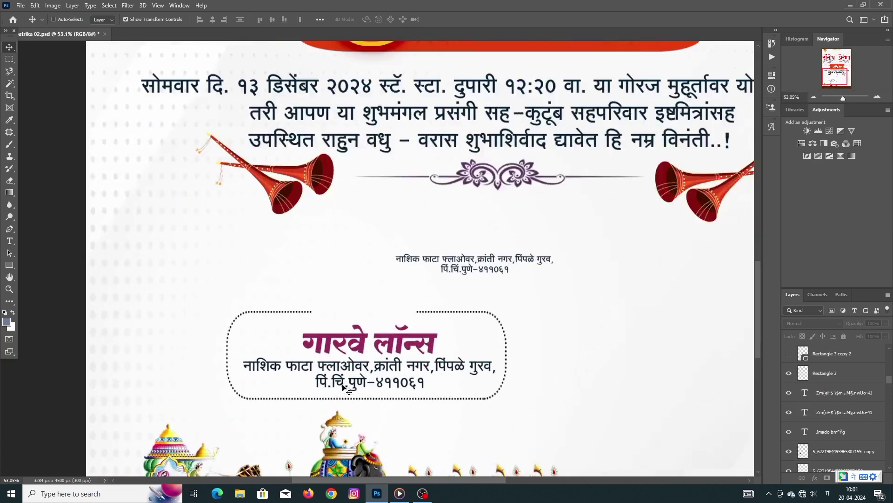
{"action": "left_click", "coordinate": [806, 377]}
{"action": "left_click", "coordinate": [789, 374]}
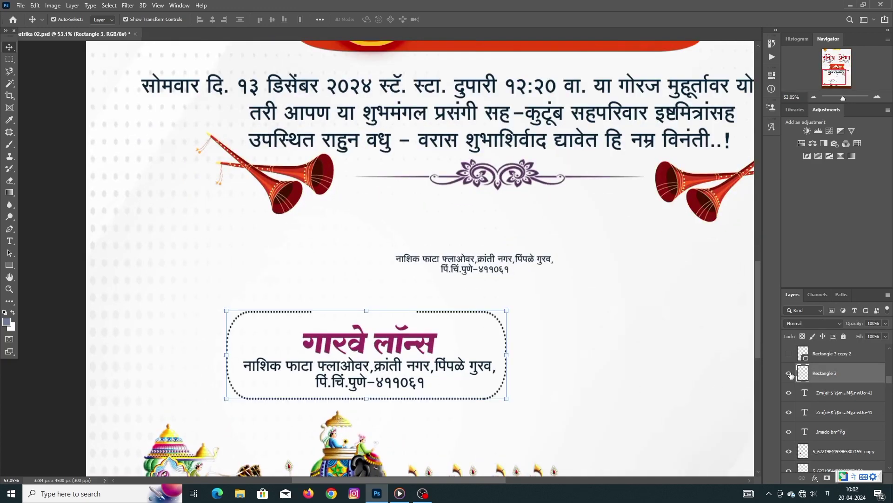
- Give the dotted frame a Color Overlay of dark red 86130e, sampled from the trumpet
{"action": "double_click", "coordinate": [807, 375]}
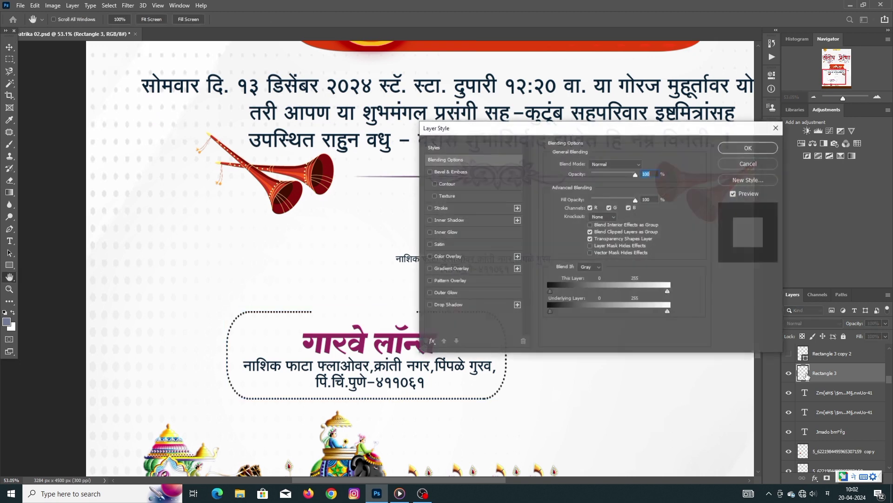
{"action": "left_click", "coordinate": [482, 256]}
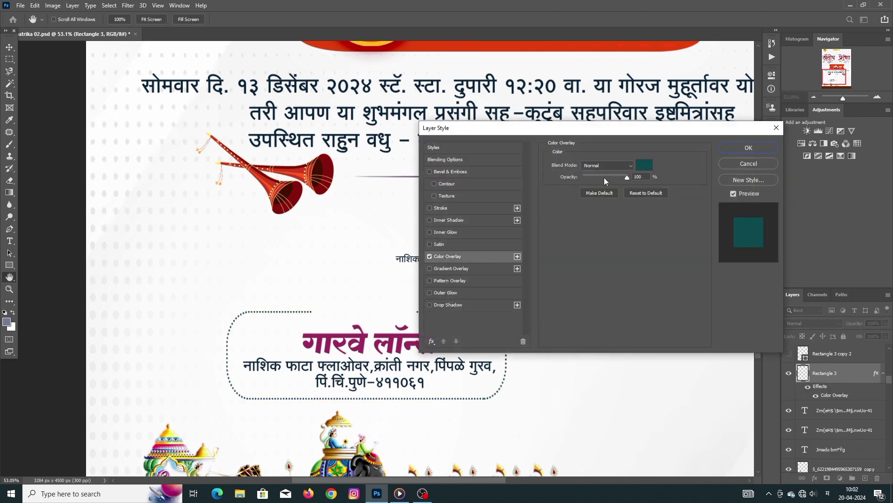
{"action": "left_click", "coordinate": [645, 166]}
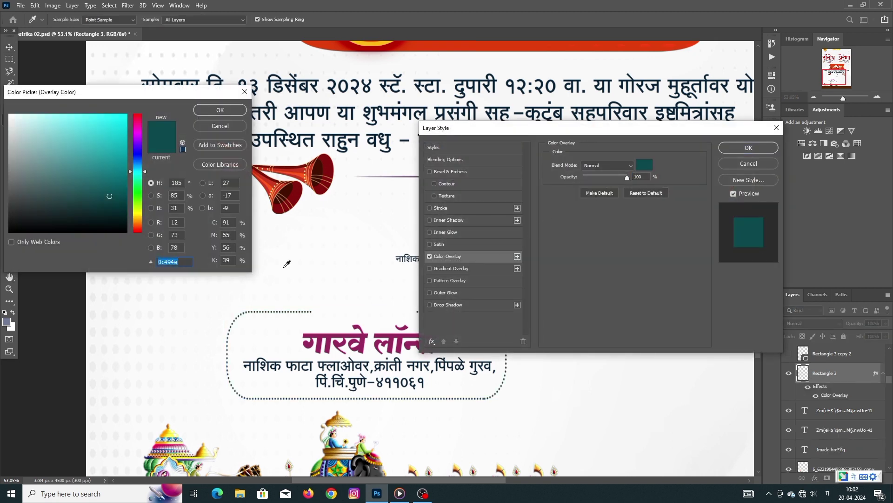
{"action": "left_click", "coordinate": [294, 257]}
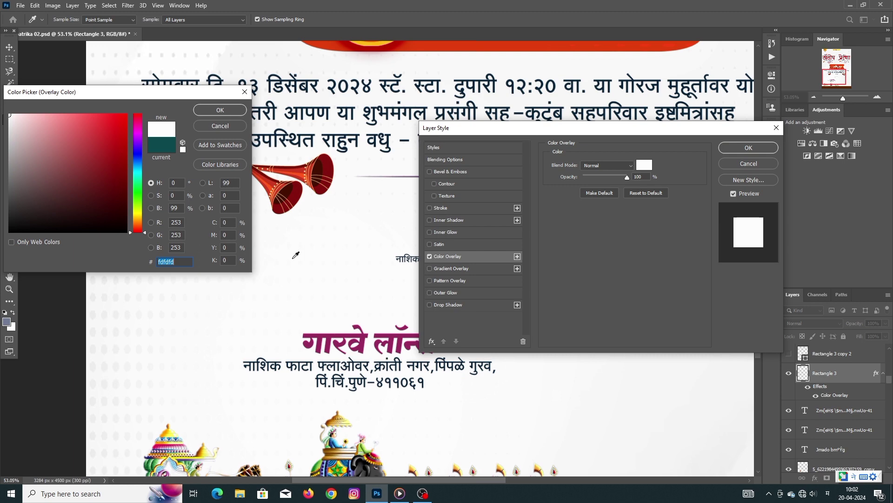
{"action": "left_click", "coordinate": [314, 171]}
{"action": "left_click", "coordinate": [328, 164]}
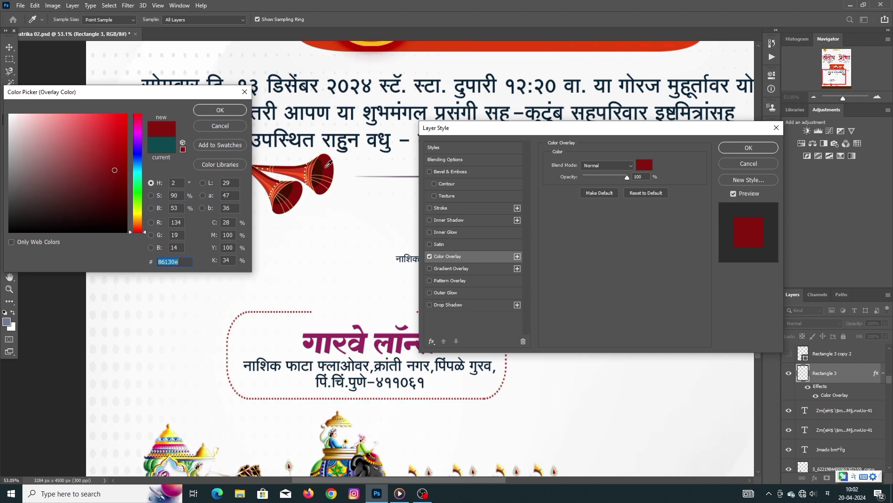
{"action": "left_click", "coordinate": [205, 111]}
{"action": "left_click", "coordinate": [749, 148]}
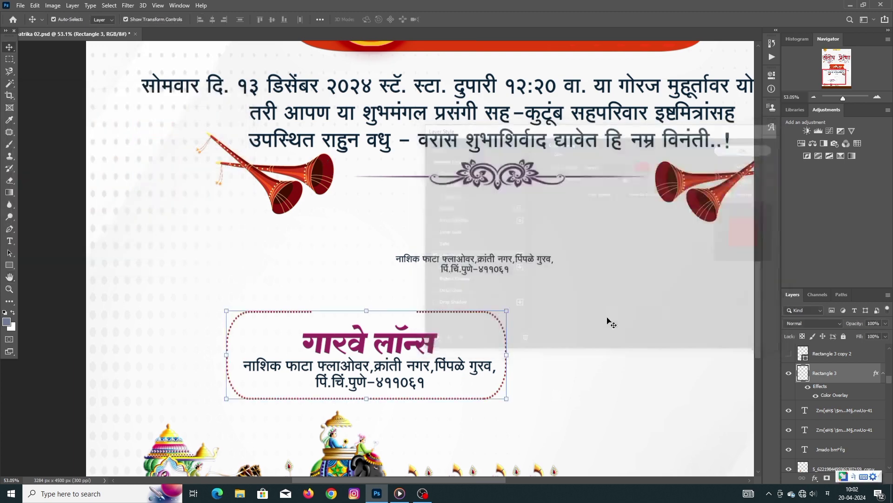
- Show the golden bar ornaments and yellow banner layers above the गारवे लॉन्स venue block
{"action": "scroll", "coordinate": [633, 333], "scroll_direction": "down", "scroll_amount": 2}
{"action": "scroll", "coordinate": [631, 331], "scroll_direction": "down", "scroll_amount": 2}
{"action": "scroll", "coordinate": [404, 386], "scroll_direction": "up", "scroll_amount": 2}
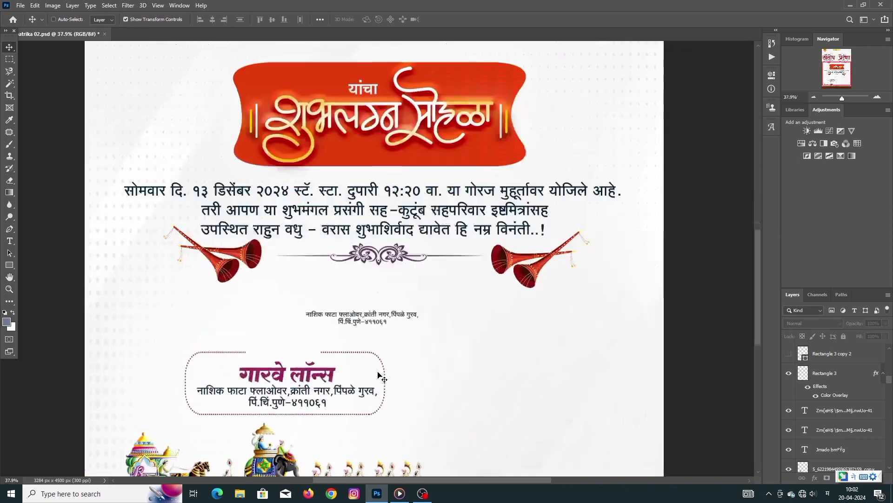
{"action": "scroll", "coordinate": [363, 377], "scroll_direction": "up", "scroll_amount": 2}
{"action": "scroll", "coordinate": [324, 380], "scroll_direction": "up", "scroll_amount": 1}
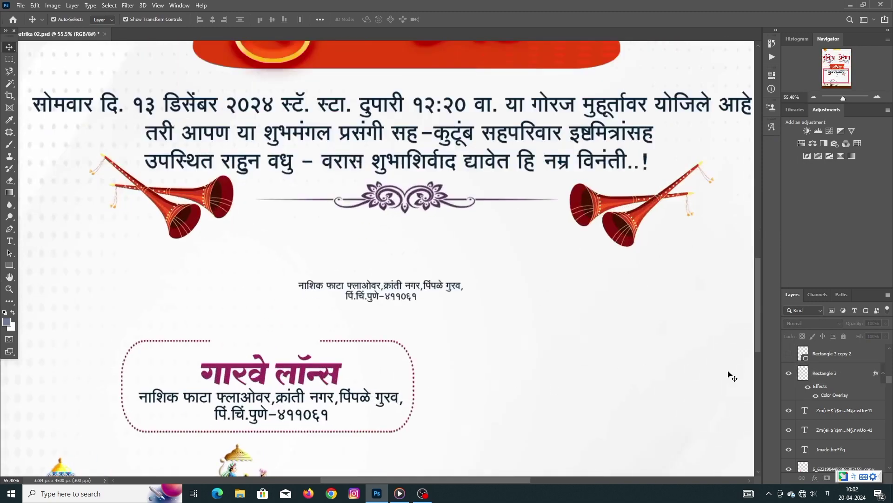
{"action": "left_click", "coordinate": [789, 354]}
{"action": "key", "text": "ctrl+j"}
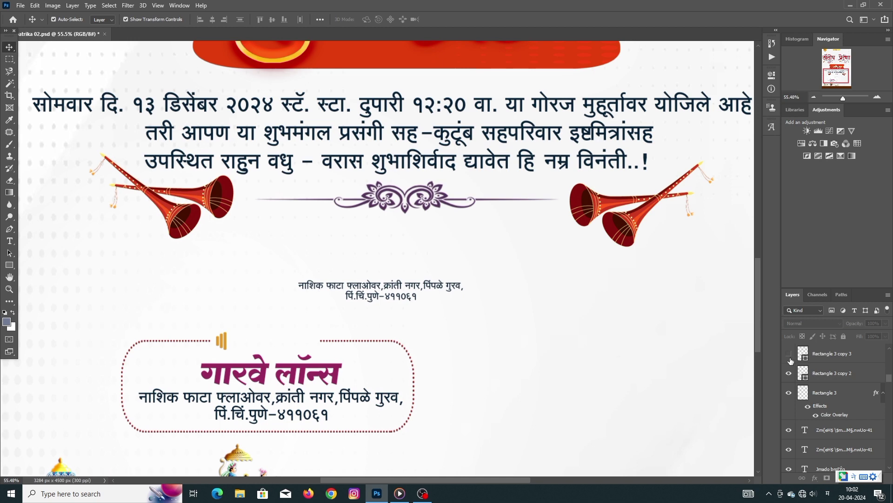
{"action": "left_click", "coordinate": [789, 358]}
{"action": "scroll", "coordinate": [793, 366], "scroll_direction": "up", "scroll_amount": 1}
{"action": "left_click", "coordinate": [789, 373]}
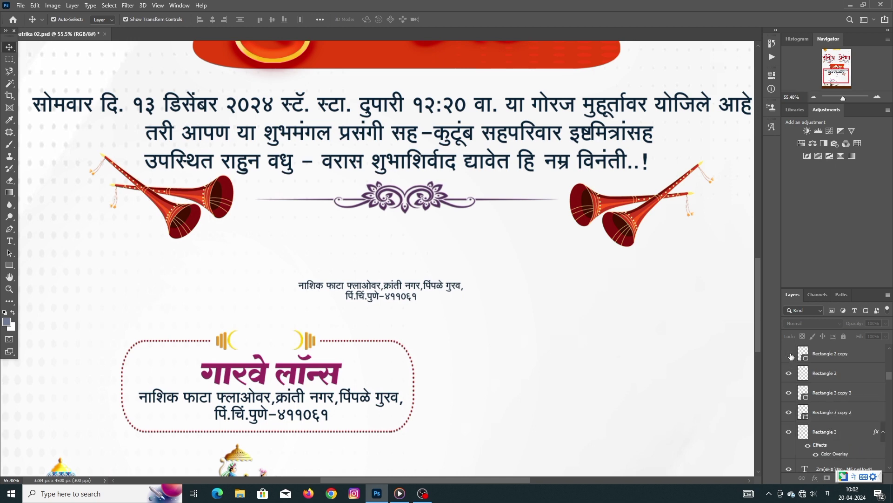
{"action": "left_click", "coordinate": [788, 353]}
{"action": "scroll", "coordinate": [794, 363], "scroll_direction": "up", "scroll_amount": 1}
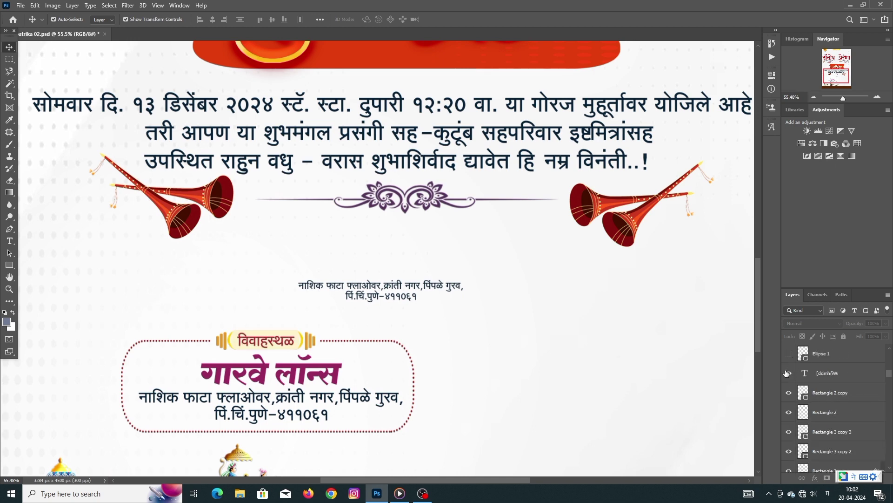
{"action": "scroll", "coordinate": [248, 361], "scroll_direction": "up", "scroll_amount": 4}
- Try deleting the विवाहस्थळ label text, then undo and commit it unchanged
{"action": "double_click", "coordinate": [283, 318]}
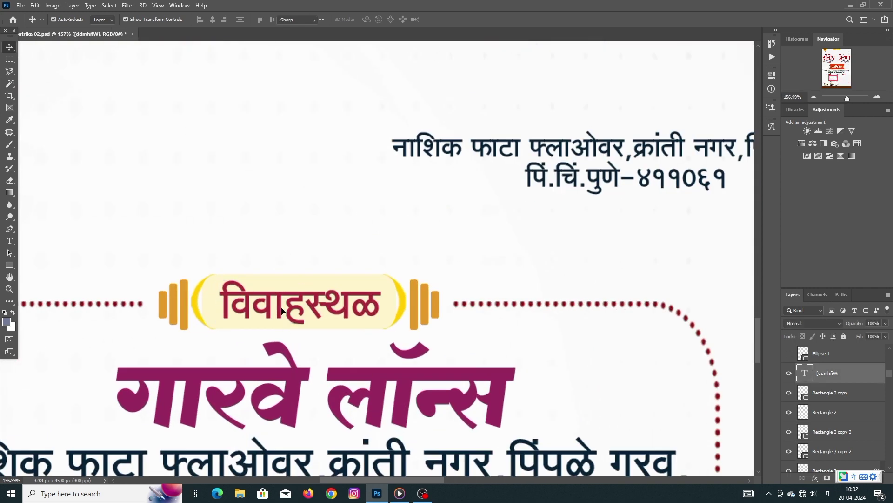
{"action": "key", "text": "BackSpace"}
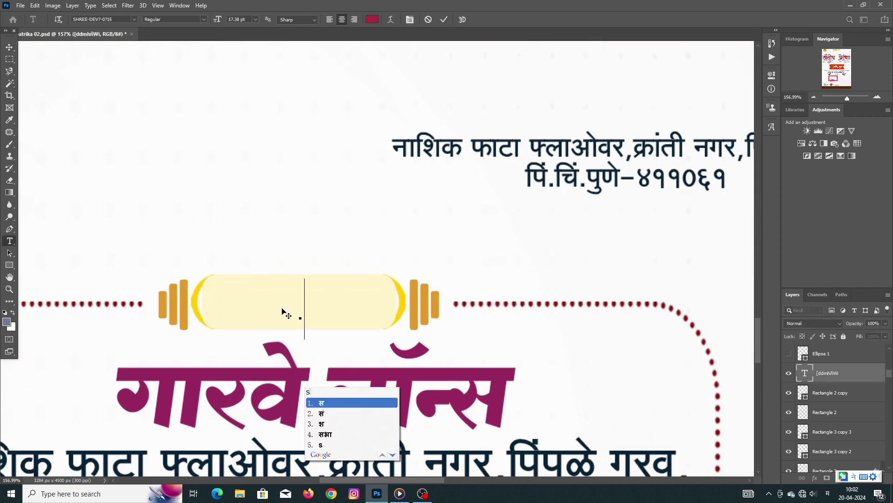
{"action": "key", "text": "ctrl"}
{"action": "key", "text": "ctrl+z"}
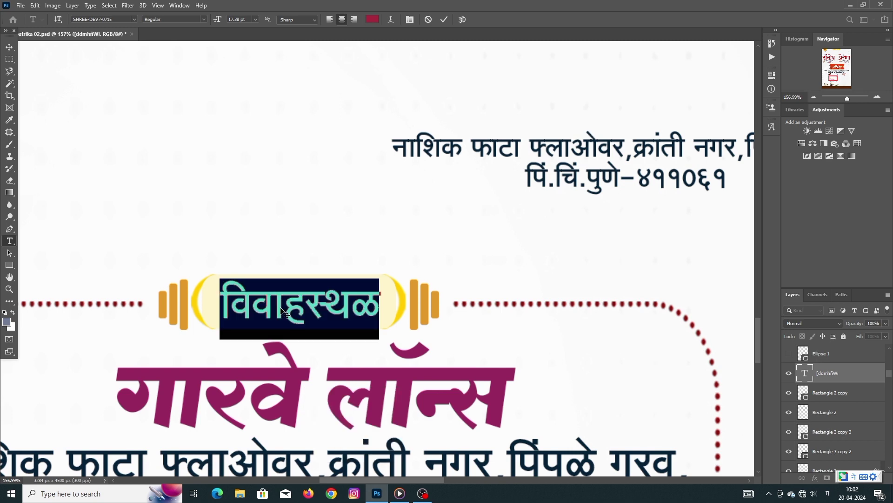
{"action": "left_click", "coordinate": [444, 21]}
- Fit the whole card in view and show the Sunday 21 November date text above the venue
{"action": "scroll", "coordinate": [447, 250], "scroll_direction": "down", "scroll_amount": 2}
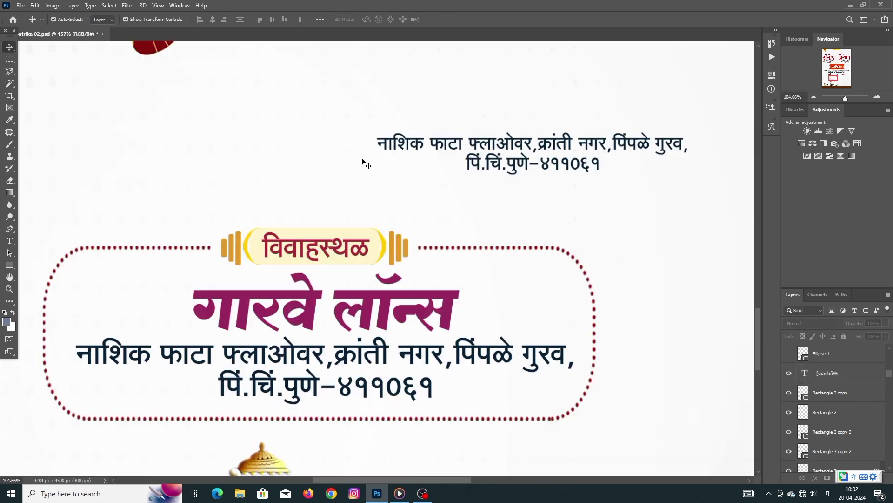
{"action": "scroll", "coordinate": [446, 250], "scroll_direction": "down", "scroll_amount": 2}
{"action": "scroll", "coordinate": [446, 250], "scroll_direction": "down", "scroll_amount": 2}
{"action": "scroll", "coordinate": [447, 250], "scroll_direction": "up", "scroll_amount": 5}
{"action": "key", "text": "ctrl+0"}
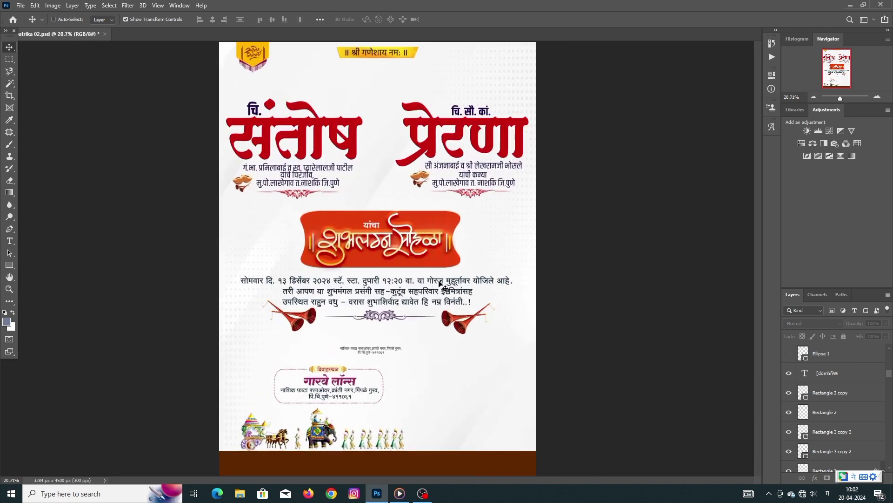
{"action": "scroll", "coordinate": [484, 362], "scroll_direction": "up", "scroll_amount": 2}
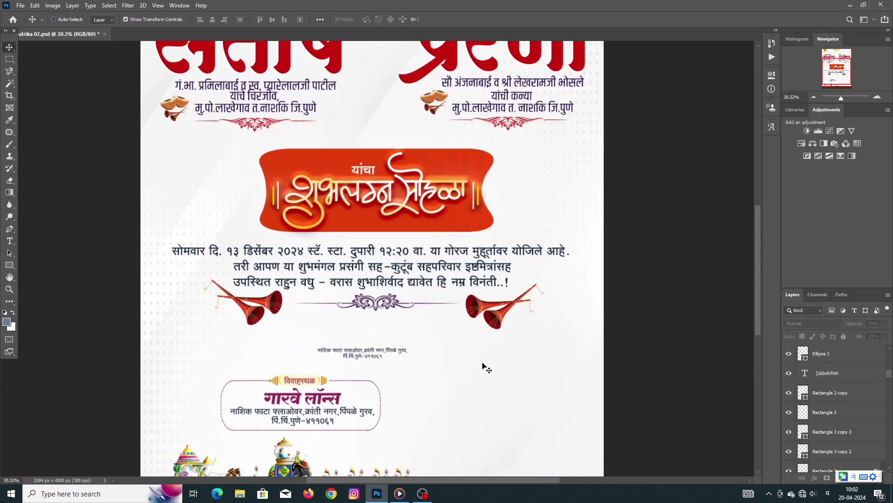
{"action": "scroll", "coordinate": [803, 395], "scroll_direction": "up", "scroll_amount": 2}
{"action": "scroll", "coordinate": [804, 395], "scroll_direction": "up", "scroll_amount": 1}
{"action": "left_click", "coordinate": [789, 372]}
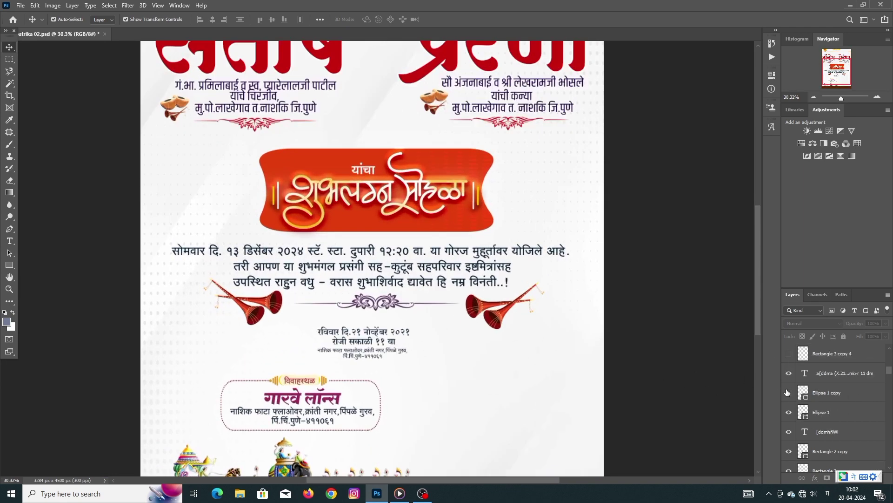
- Show the dotted frame, golden ornament and हळदी समारंभ banner around the date block
{"action": "scroll", "coordinate": [881, 400], "scroll_direction": "up", "scroll_amount": 1}
{"action": "scroll", "coordinate": [794, 398], "scroll_direction": "up", "scroll_amount": 1}
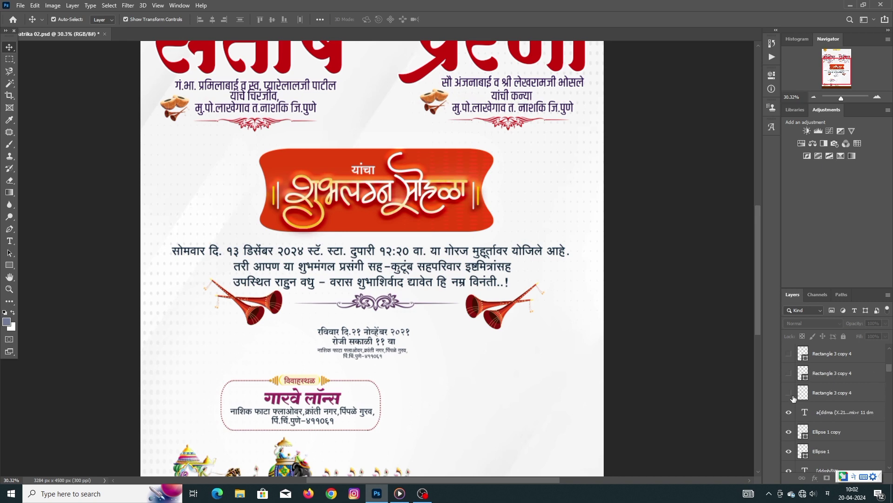
{"action": "left_click", "coordinate": [791, 392]}
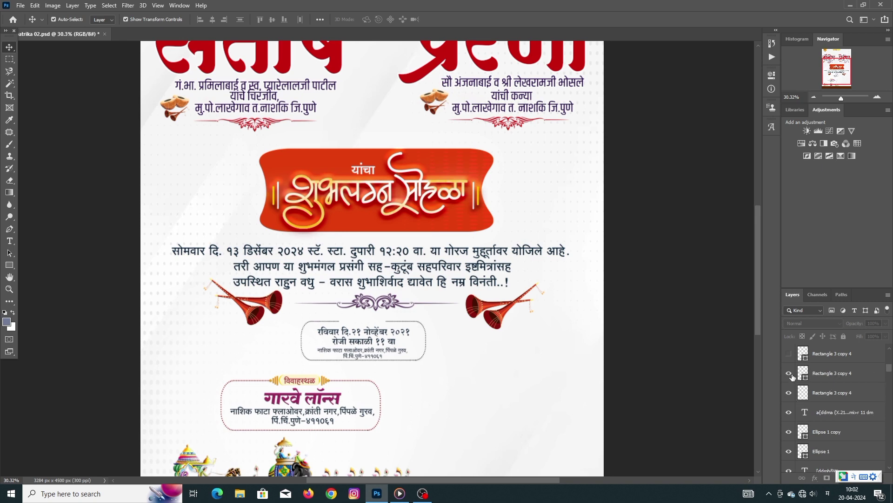
{"action": "left_click", "coordinate": [789, 354]}
{"action": "scroll", "coordinate": [793, 361], "scroll_direction": "up", "scroll_amount": 1}
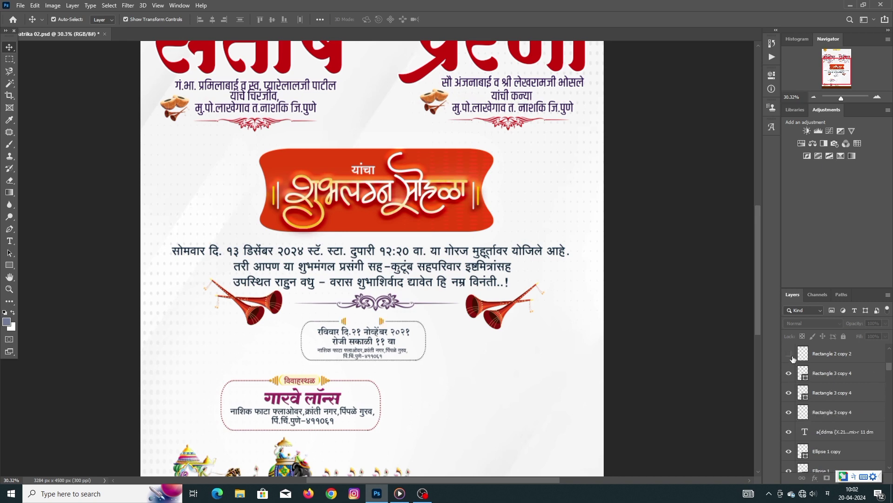
{"action": "scroll", "coordinate": [794, 363], "scroll_direction": "up", "scroll_amount": 1}
{"action": "scroll", "coordinate": [794, 359], "scroll_direction": "up", "scroll_amount": 1}
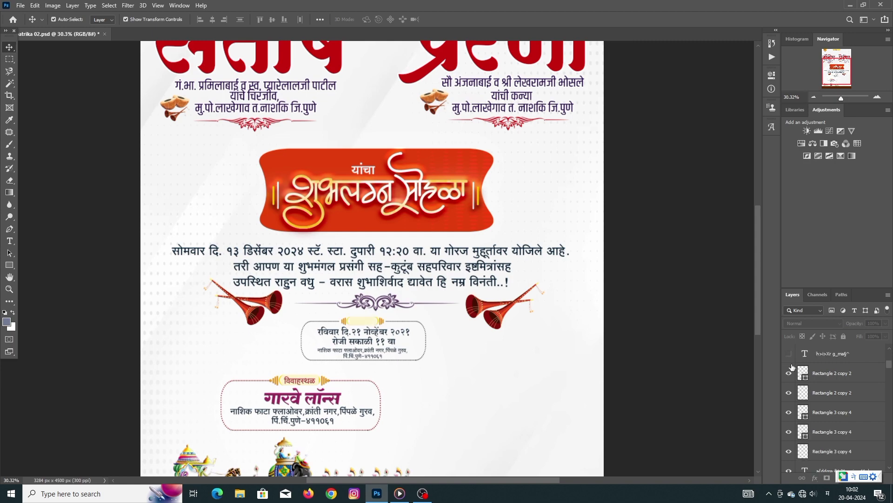
{"action": "left_click", "coordinate": [789, 354]}
{"action": "scroll", "coordinate": [368, 326], "scroll_direction": "up", "scroll_amount": 2}
{"action": "scroll", "coordinate": [370, 321], "scroll_direction": "up", "scroll_amount": 2}
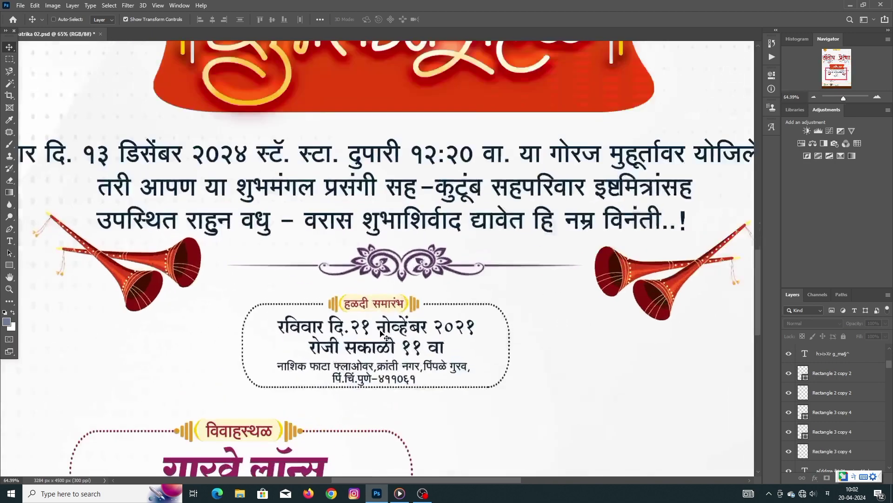
{"action": "scroll", "coordinate": [377, 311], "scroll_direction": "up", "scroll_amount": 2}
- Replace हळदी with साखरपुडा in the upper event banner label
{"action": "scroll", "coordinate": [380, 303], "scroll_direction": "up", "scroll_amount": 2}
{"action": "double_click", "coordinate": [367, 298]}
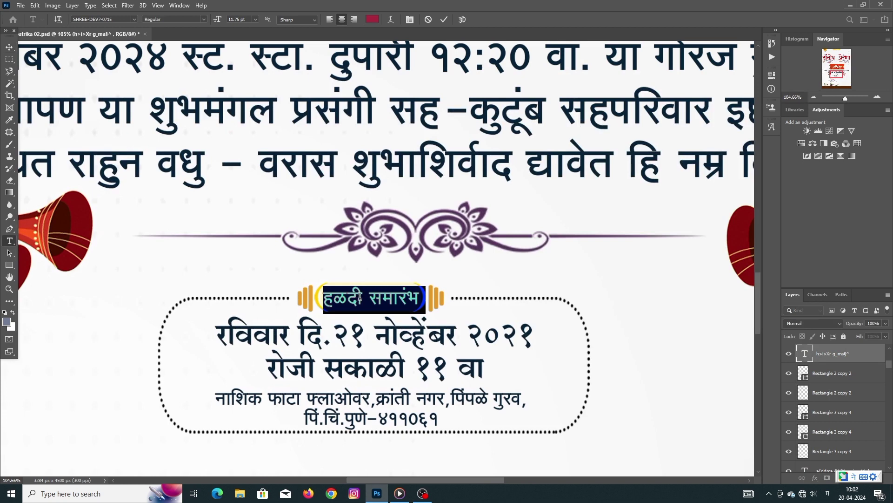
{"action": "left_click", "coordinate": [359, 301]}
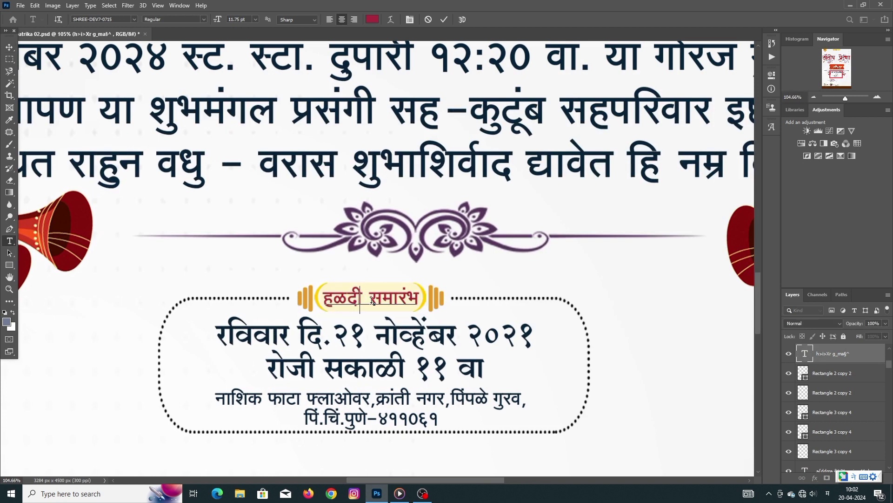
{"action": "key", "text": "BackSpace"}
{"action": "key", "text": "BackSpace"}
{"action": "key", "text": "BackSpace"}
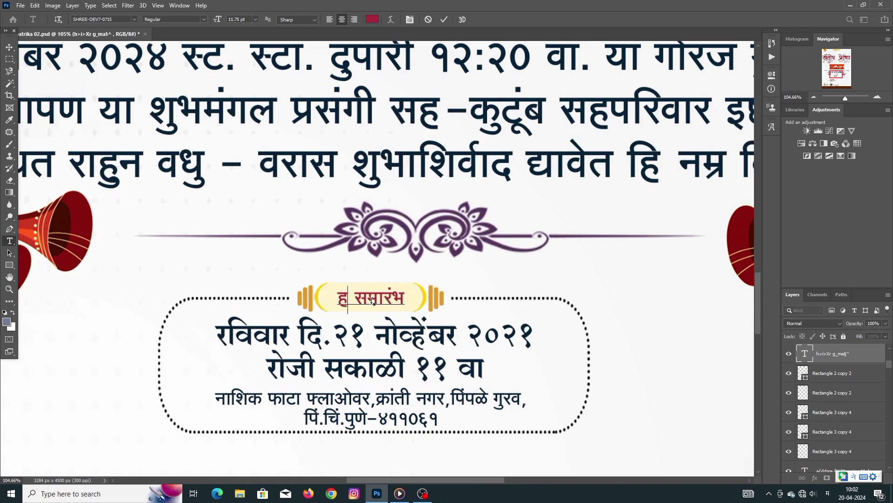
{"action": "key", "text": "BackSpace"}
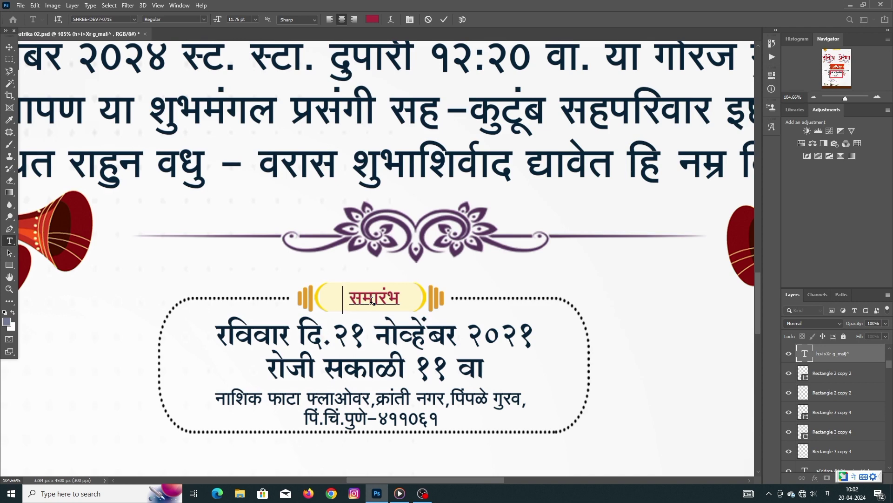
{"action": "type", "text": "sa"}
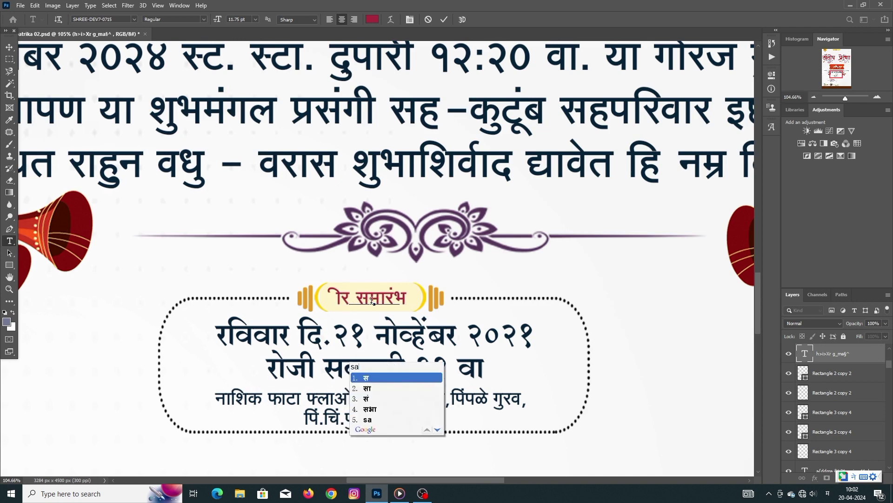
{"action": "type", "text": "ksy"}
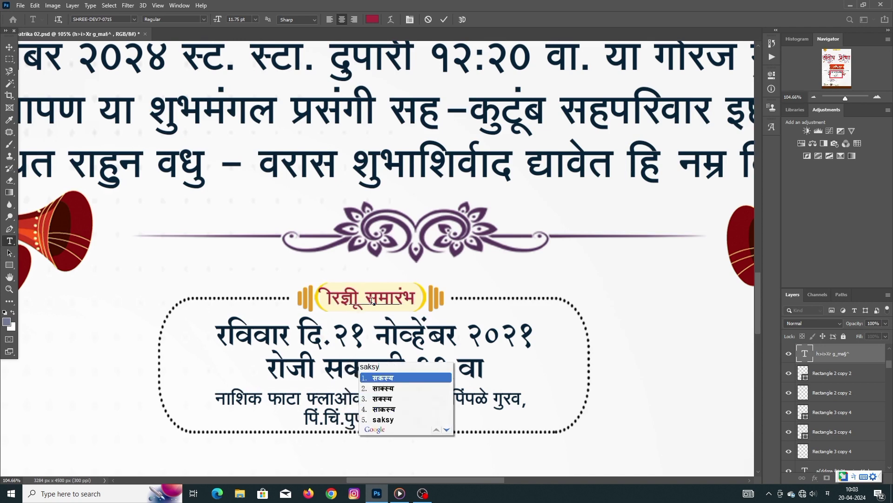
{"action": "type", "text": "gand"}
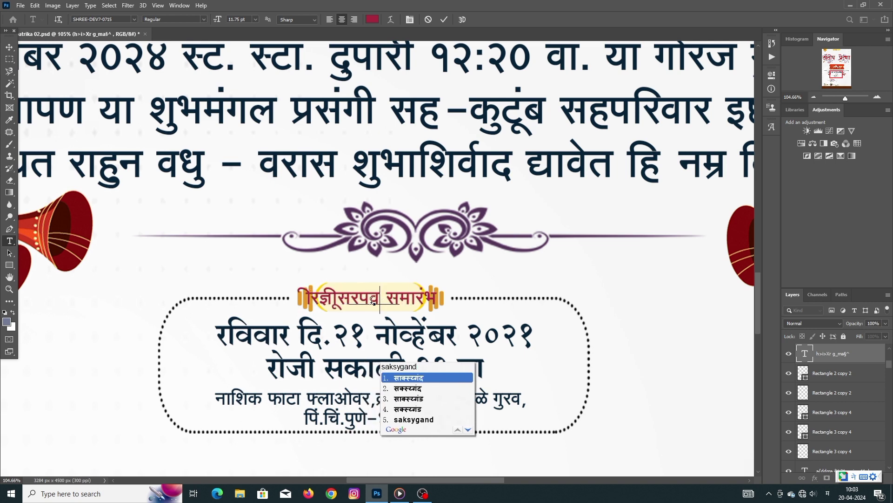
{"action": "type", "text": "h"}
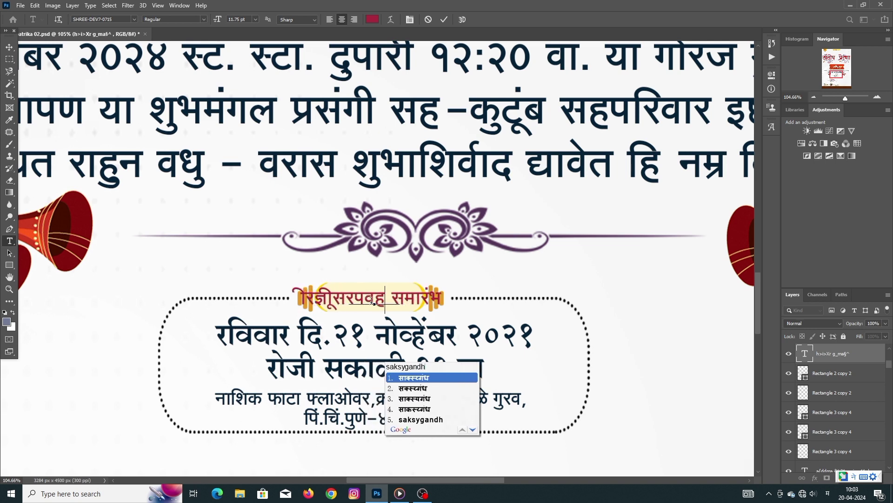
{"action": "key", "text": "BackSpace"}
{"action": "key", "text": "BackSpace"}
{"action": "key", "text": "BackSpace"}
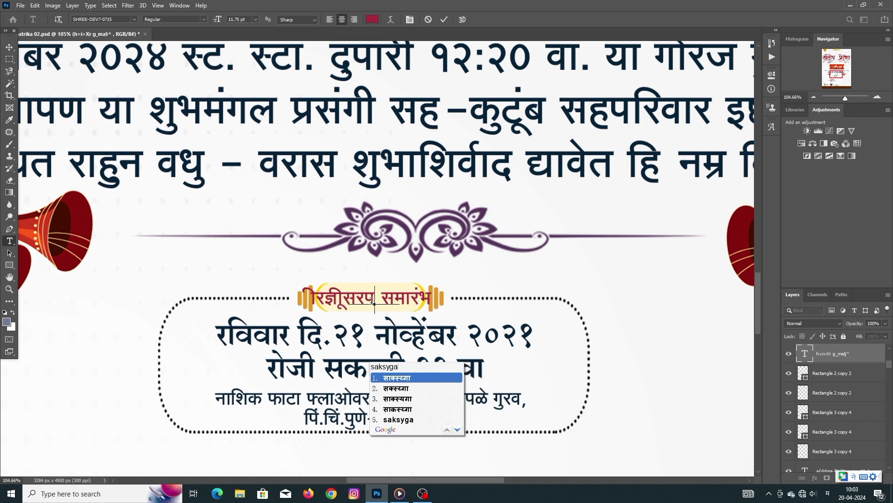
{"action": "key", "text": "BackSpace"}
{"action": "key", "text": "BackSpace"}
{"action": "key", "text": "BackSpace"}
{"action": "key", "text": "BackSpace"}
{"action": "key", "text": "BackSpace"}
{"action": "key", "text": "BackSpace"}
{"action": "key", "text": "BackSpace"}
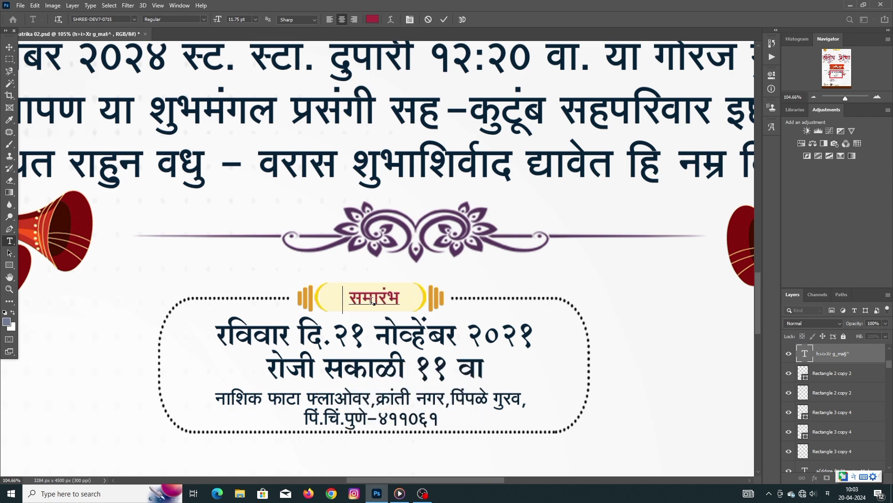
{"action": "type", "text": "sak"}
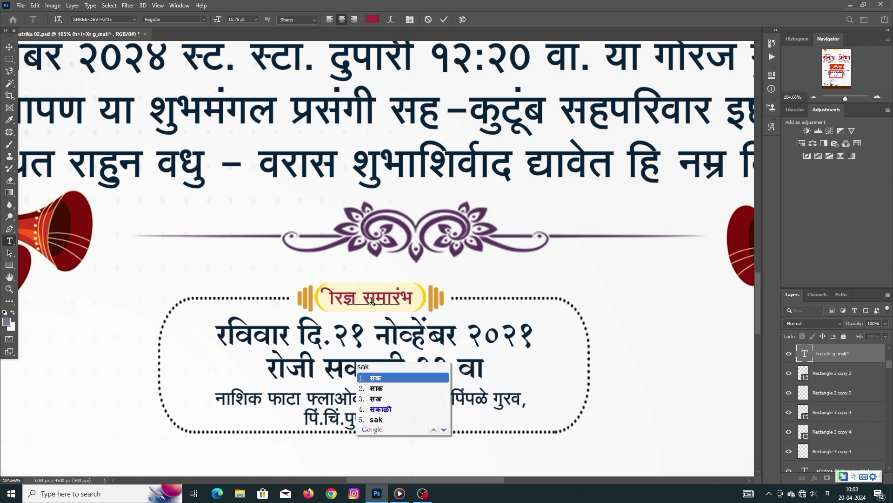
{"action": "type", "text": "harpu"}
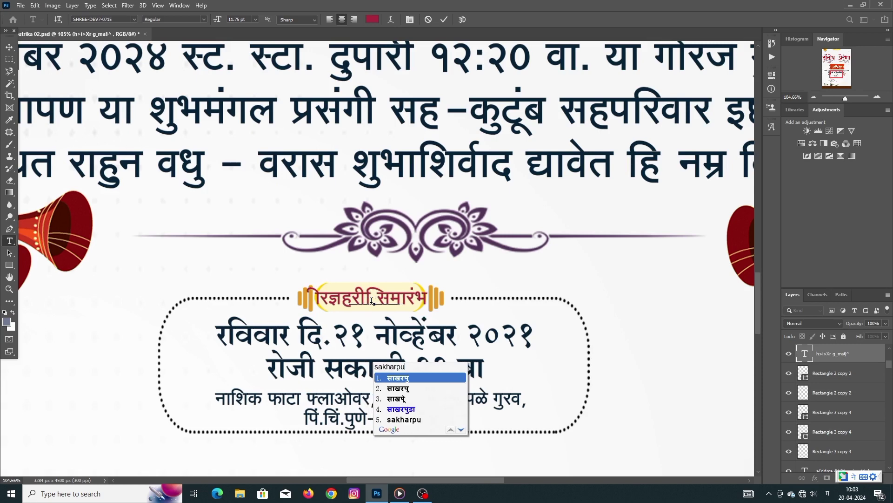
{"action": "type", "text": "da"}
{"action": "key", "text": "Return"}
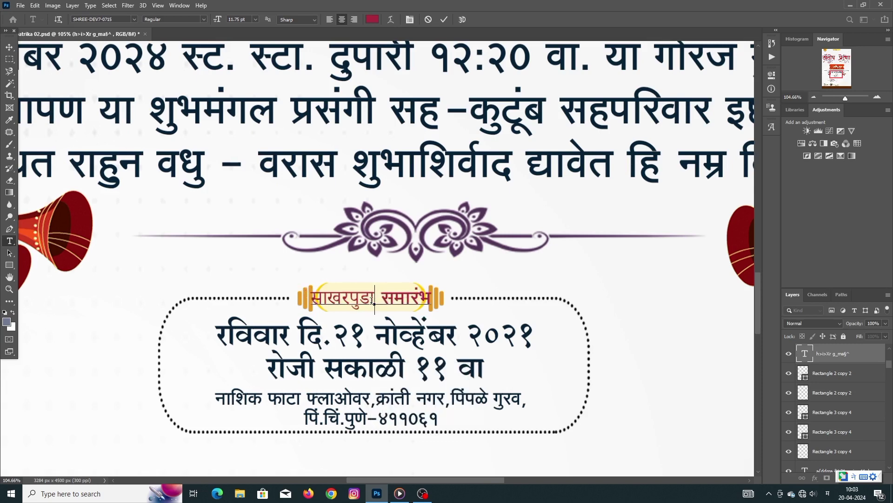
- Commit the साखरपुडा समारंभ label and narrow it to about 80% width to fit the banner
{"action": "left_click", "coordinate": [443, 18]}
{"action": "key", "text": "v"}
{"action": "left_click_drag", "start_coordinate": [434, 296], "coordinate": [385, 293]}
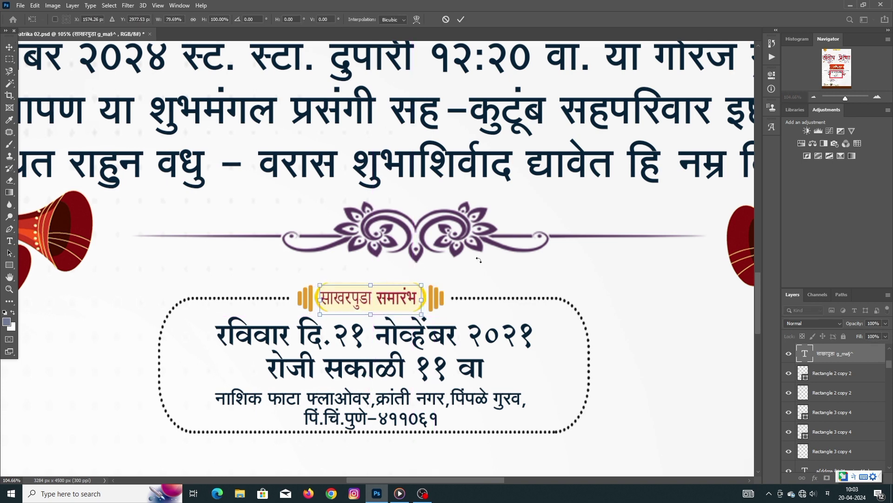
- Apply the label resize, then undo so the banner reads हळदी समारंभ again
{"action": "left_click", "coordinate": [460, 19]}
{"action": "scroll", "coordinate": [576, 357], "scroll_direction": "down", "scroll_amount": 6}
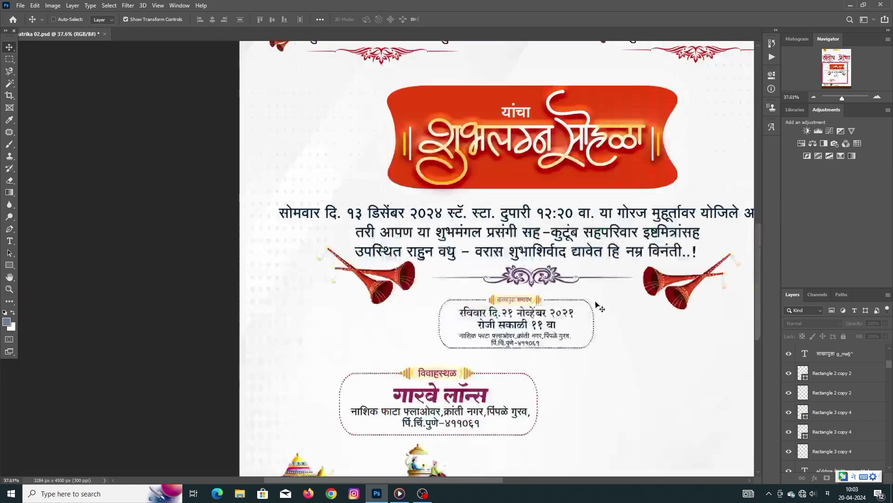
{"action": "scroll", "coordinate": [576, 357], "scroll_direction": "down", "scroll_amount": 3}
{"action": "scroll", "coordinate": [569, 359], "scroll_direction": "up", "scroll_amount": 2}
{"action": "scroll", "coordinate": [536, 335], "scroll_direction": "up", "scroll_amount": 4}
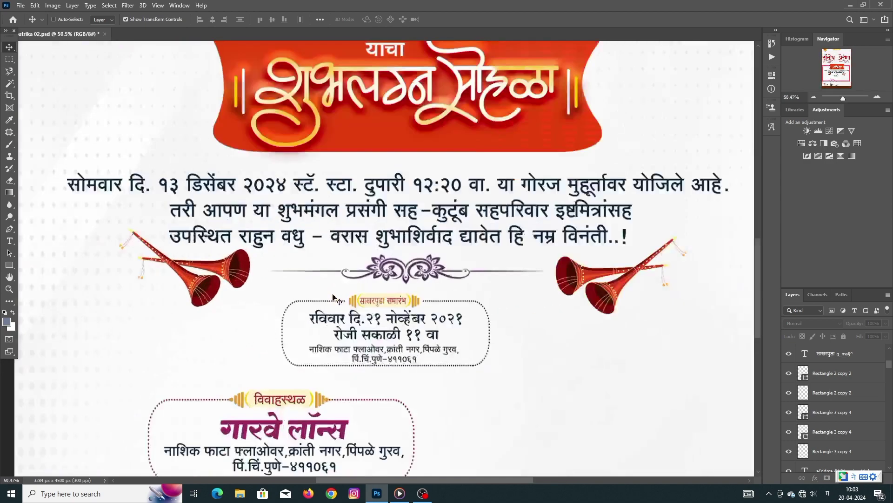
{"action": "scroll", "coordinate": [497, 311], "scroll_direction": "up", "scroll_amount": 3}
{"action": "key", "text": "ctrl+z"}
{"action": "key", "text": "ctrl+z"}
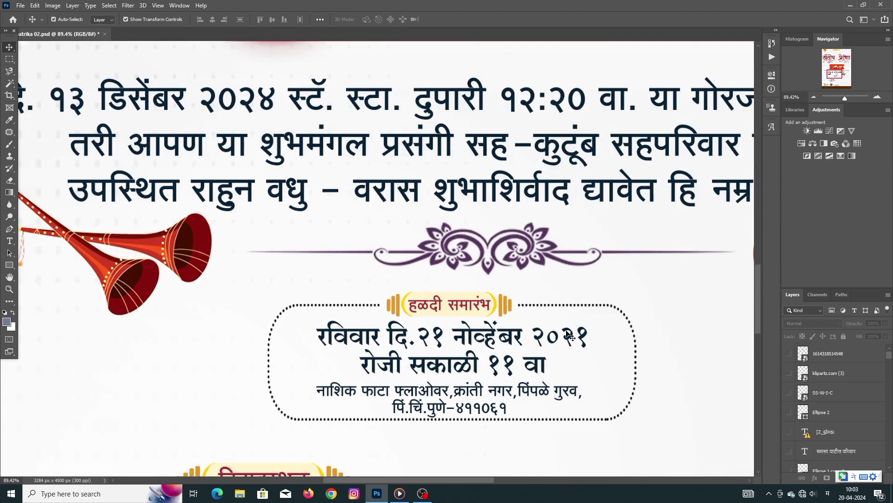
- Show the golden 'समस्त पाटील परिवार' text layer in the brown bottom band
{"action": "scroll", "coordinate": [581, 382], "scroll_direction": "down", "scroll_amount": 2}
{"action": "scroll", "coordinate": [581, 382], "scroll_direction": "down", "scroll_amount": 2}
{"action": "scroll", "coordinate": [590, 445], "scroll_direction": "down", "scroll_amount": 2}
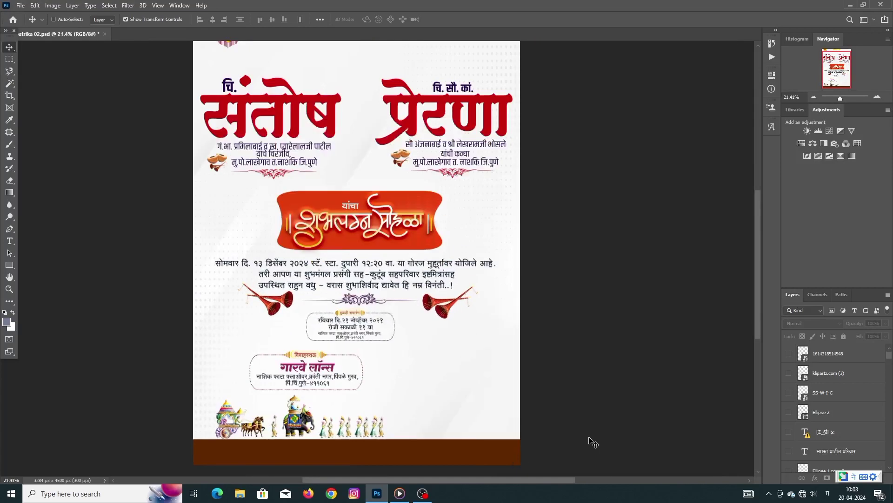
{"action": "scroll", "coordinate": [590, 444], "scroll_direction": "up", "scroll_amount": 1}
{"action": "scroll", "coordinate": [823, 419], "scroll_direction": "down", "scroll_amount": 1}
{"action": "scroll", "coordinate": [819, 432], "scroll_direction": "down", "scroll_amount": 1}
{"action": "scroll", "coordinate": [815, 447], "scroll_direction": "down", "scroll_amount": 2}
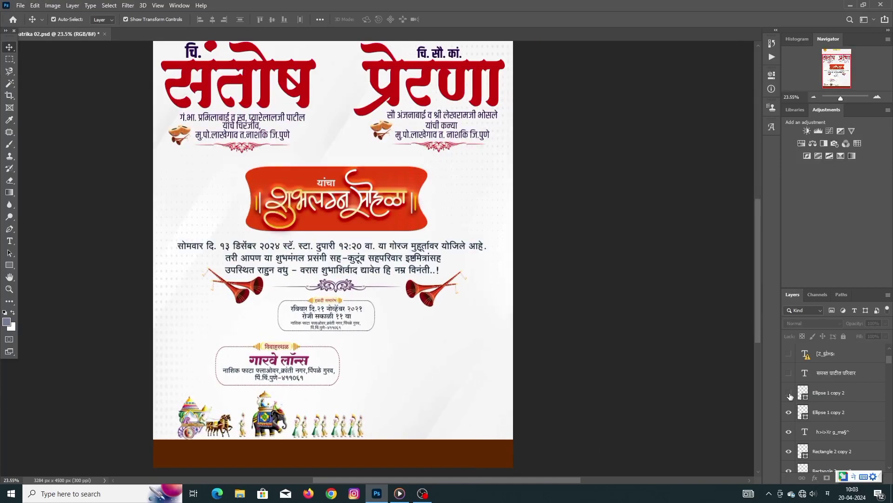
{"action": "left_click", "coordinate": [789, 374]}
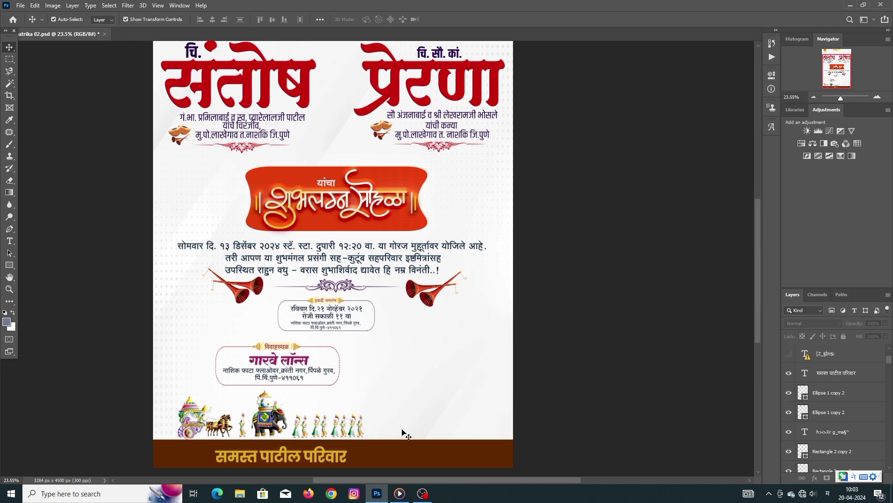
{"action": "scroll", "coordinate": [303, 455], "scroll_direction": "up", "scroll_amount": 1}
{"action": "scroll", "coordinate": [298, 442], "scroll_direction": "up", "scroll_amount": 1}
{"action": "scroll", "coordinate": [288, 428], "scroll_direction": "up", "scroll_amount": 1}
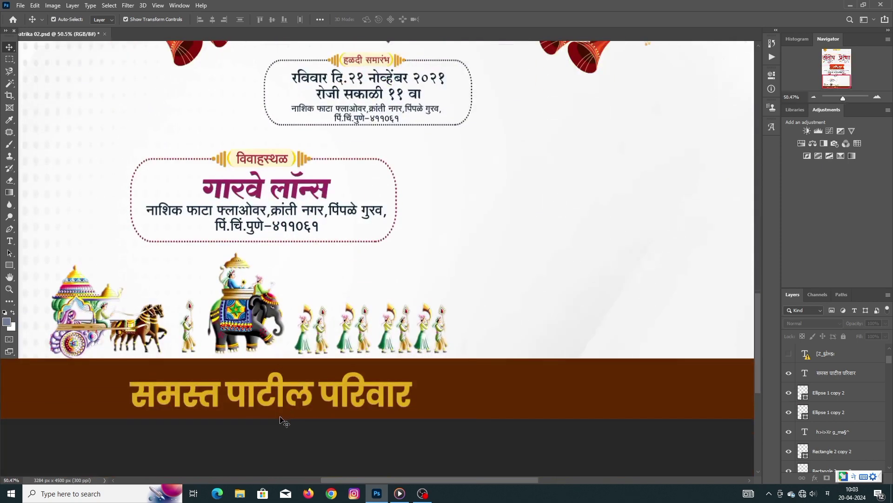
{"action": "scroll", "coordinate": [275, 405], "scroll_direction": "up", "scroll_amount": 1}
- Try replacing पाटील with राणा in the bottom line, then undo it back to पाटील
{"action": "double_click", "coordinate": [270, 394]}
{"action": "left_click_drag", "start_coordinate": [321, 386], "coordinate": [205, 365]}
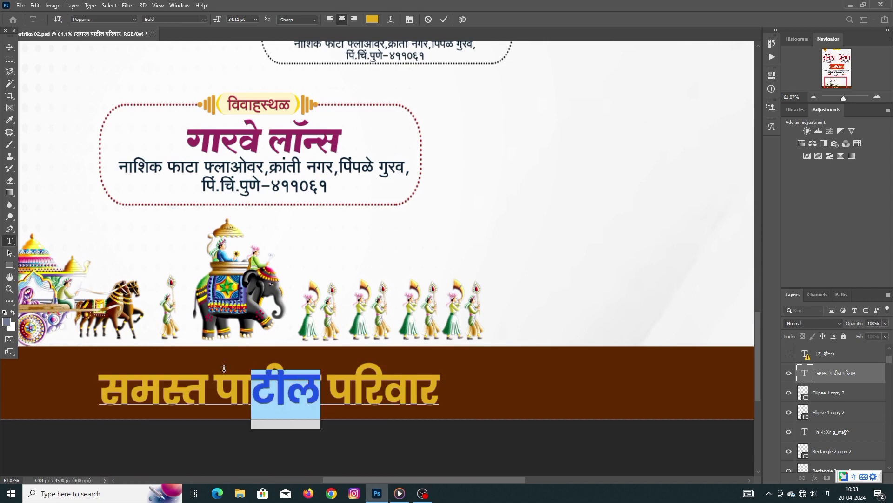
{"action": "key", "text": "BackSpace"}
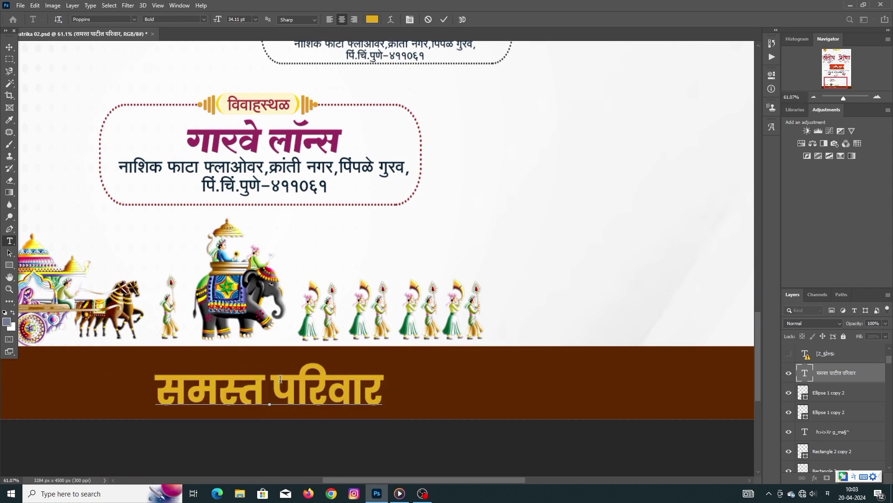
{"action": "type", "text": "r"}
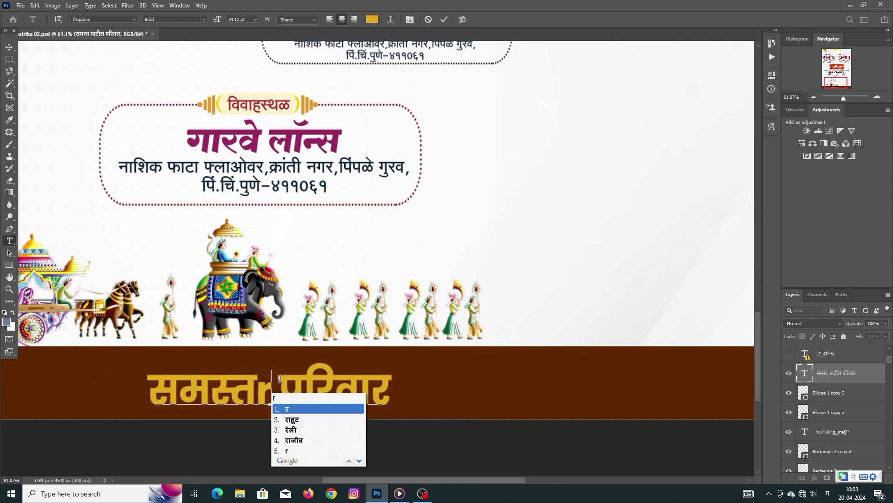
{"action": "type", "text": "ana"}
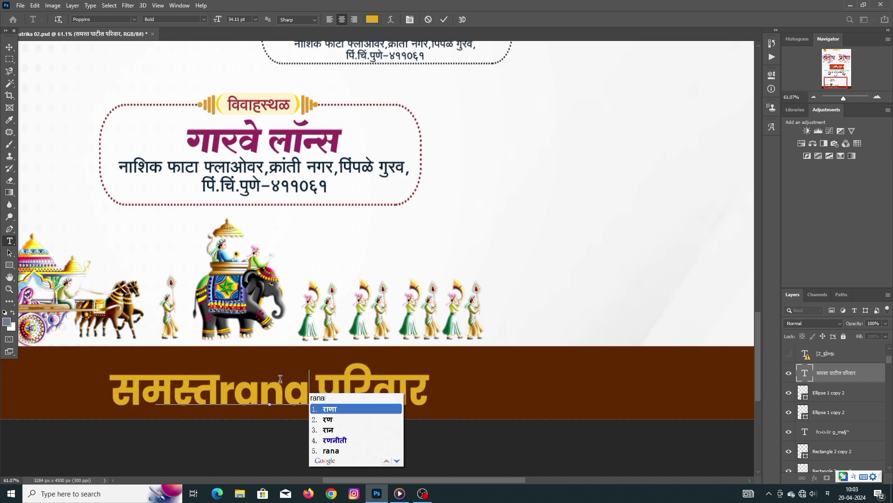
{"action": "key", "text": "Return"}
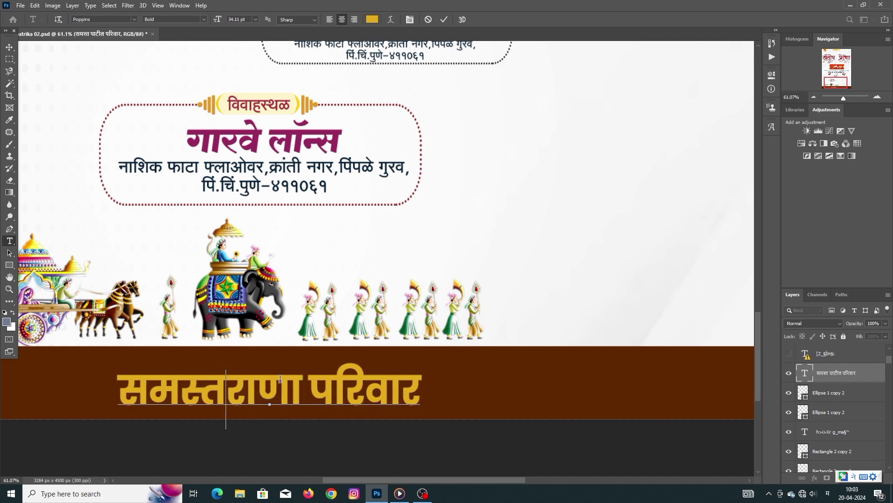
{"action": "left_click", "coordinate": [444, 20]}
{"action": "key", "text": "ctrl+z"}
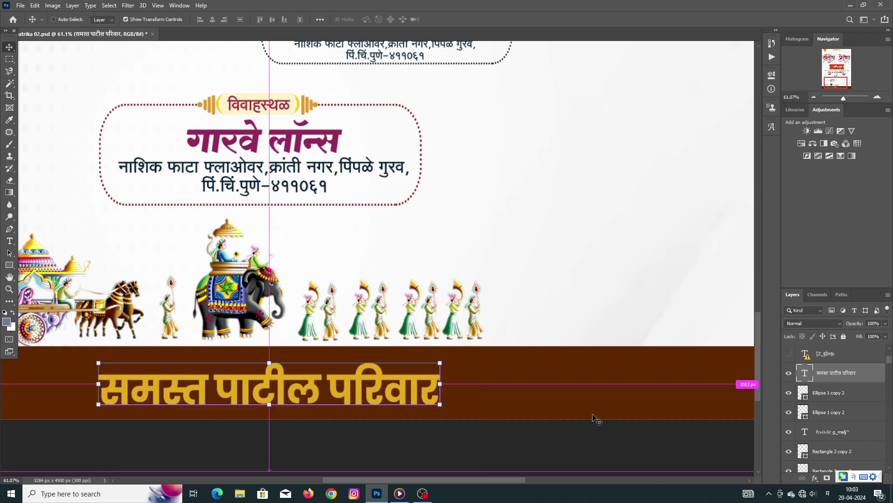
{"action": "left_click", "coordinate": [584, 449]}
- Make the small Ellipse 2 dot visible before the निमंत्रक label in the bottom band
{"action": "scroll", "coordinate": [584, 449], "scroll_direction": "down", "scroll_amount": 5}
{"action": "scroll", "coordinate": [584, 449], "scroll_direction": "down", "scroll_amount": 2}
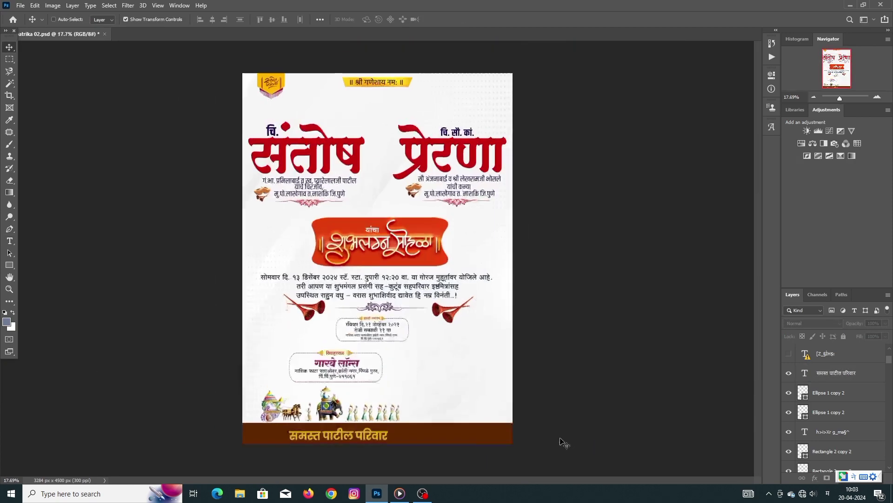
{"action": "scroll", "coordinate": [825, 384], "scroll_direction": "up", "scroll_amount": 1}
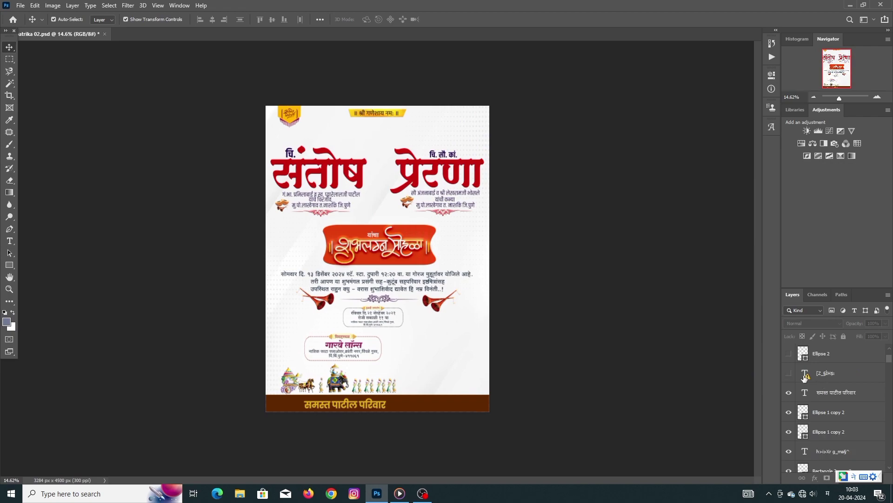
{"action": "scroll", "coordinate": [235, 390], "scroll_direction": "up", "scroll_amount": 3}
{"action": "scroll", "coordinate": [236, 395], "scroll_direction": "up", "scroll_amount": 2}
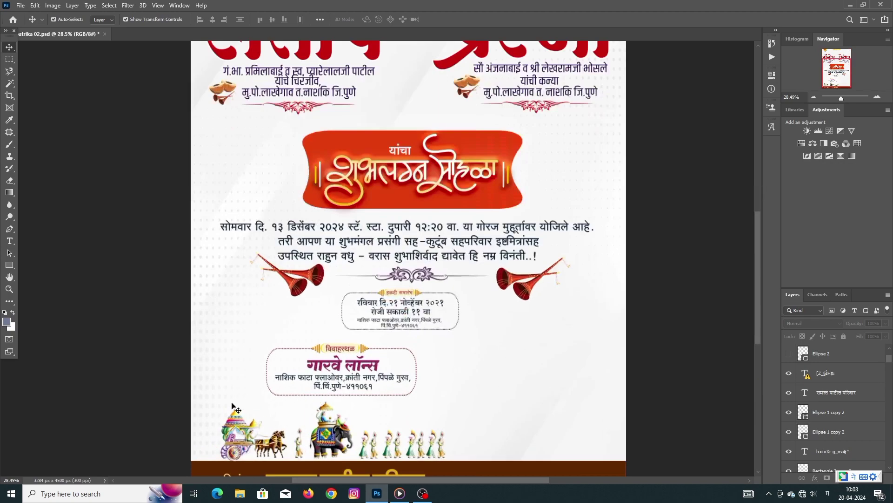
{"action": "scroll", "coordinate": [237, 408], "scroll_direction": "up", "scroll_amount": 1}
{"action": "scroll", "coordinate": [238, 408], "scroll_direction": "up", "scroll_amount": 2}
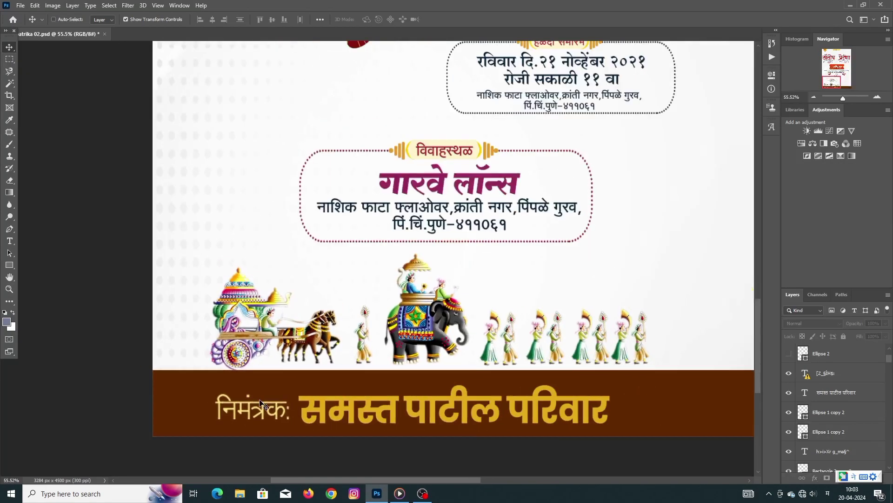
{"action": "scroll", "coordinate": [325, 419], "scroll_direction": "down", "scroll_amount": 3}
{"action": "scroll", "coordinate": [390, 430], "scroll_direction": "down", "scroll_amount": 2}
{"action": "scroll", "coordinate": [390, 430], "scroll_direction": "down", "scroll_amount": 2}
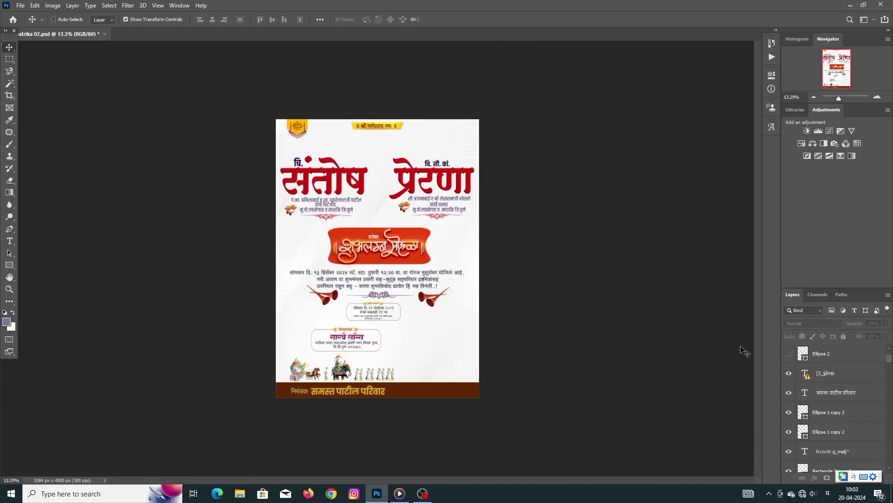
{"action": "left_click", "coordinate": [797, 355]}
{"action": "left_click", "coordinate": [789, 354]}
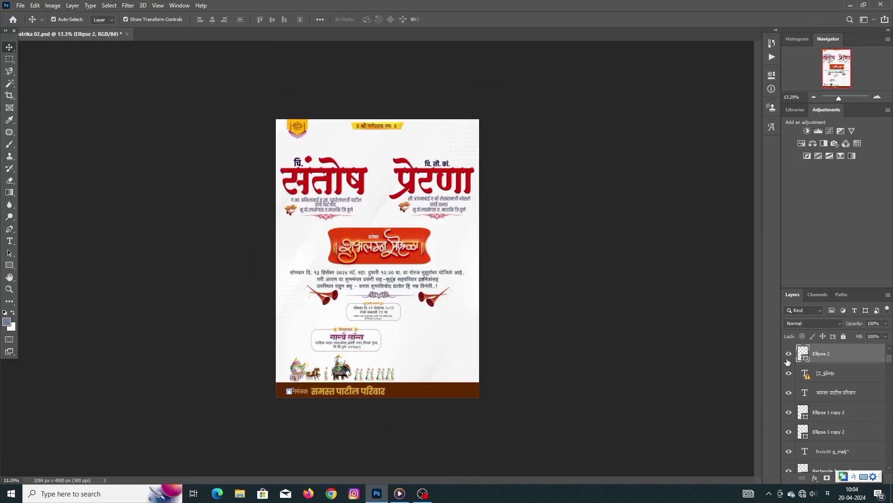
{"action": "left_click", "coordinate": [464, 403]}
{"action": "scroll", "coordinate": [829, 387], "scroll_direction": "up", "scroll_amount": 1}
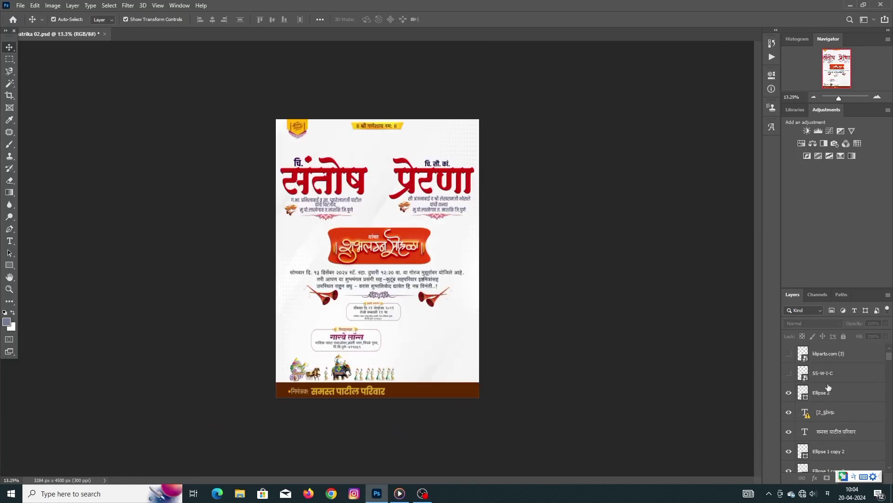
- Make the Ganesha image layer (SS-W-I-C) visible at the bottom right
{"action": "left_click", "coordinate": [790, 373]}
{"action": "scroll", "coordinate": [440, 376], "scroll_direction": "up", "scroll_amount": 2, "text": "alt"}
{"action": "scroll", "coordinate": [440, 376], "scroll_direction": "up", "scroll_amount": 3, "text": "alt"}
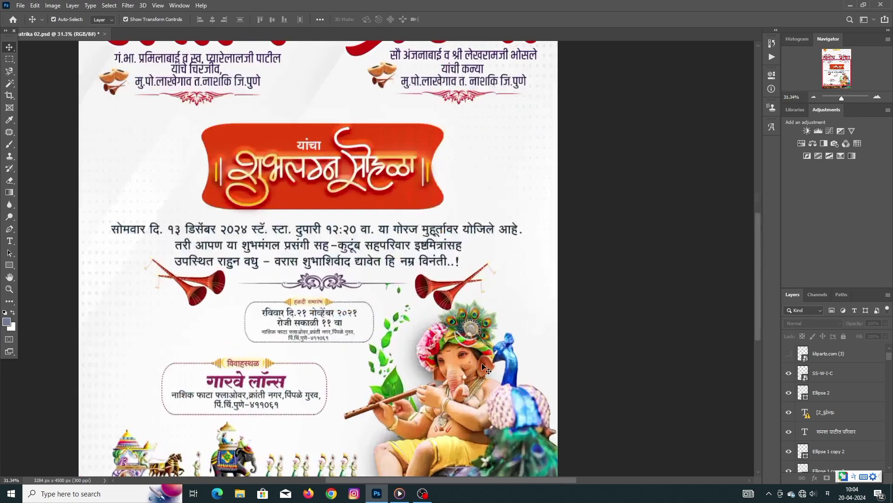
{"action": "scroll", "coordinate": [461, 372], "scroll_direction": "down", "scroll_amount": 2}
{"action": "scroll", "coordinate": [486, 370], "scroll_direction": "down", "scroll_amount": 2}
{"action": "scroll", "coordinate": [486, 370], "scroll_direction": "up", "scroll_amount": 1, "text": "alt"}
{"action": "scroll", "coordinate": [487, 370], "scroll_direction": "up", "scroll_amount": 1, "text": "alt"}
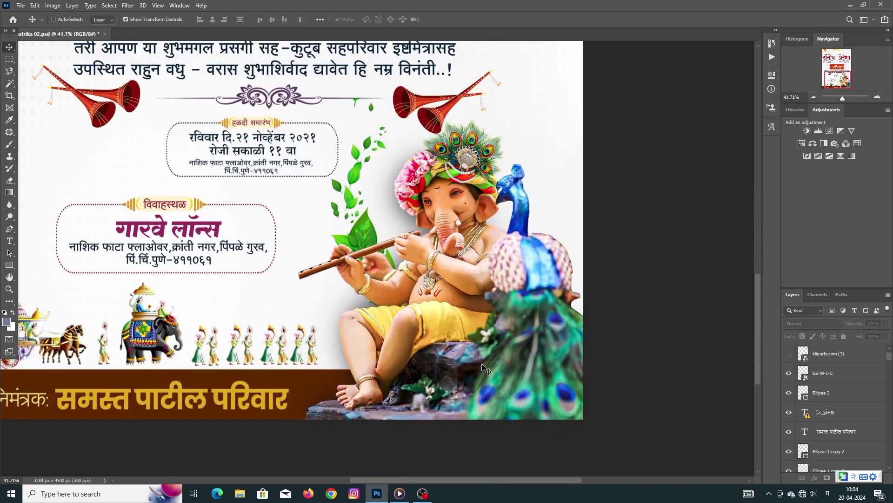
{"action": "scroll", "coordinate": [486, 370], "scroll_direction": "up", "scroll_amount": 1, "text": "alt"}
{"action": "scroll", "coordinate": [487, 370], "scroll_direction": "up", "scroll_amount": 1, "text": "alt"}
{"action": "scroll", "coordinate": [487, 370], "scroll_direction": "down", "scroll_amount": 3, "text": "alt"}
{"action": "scroll", "coordinate": [474, 353], "scroll_direction": "up", "scroll_amount": 2, "text": "alt"}
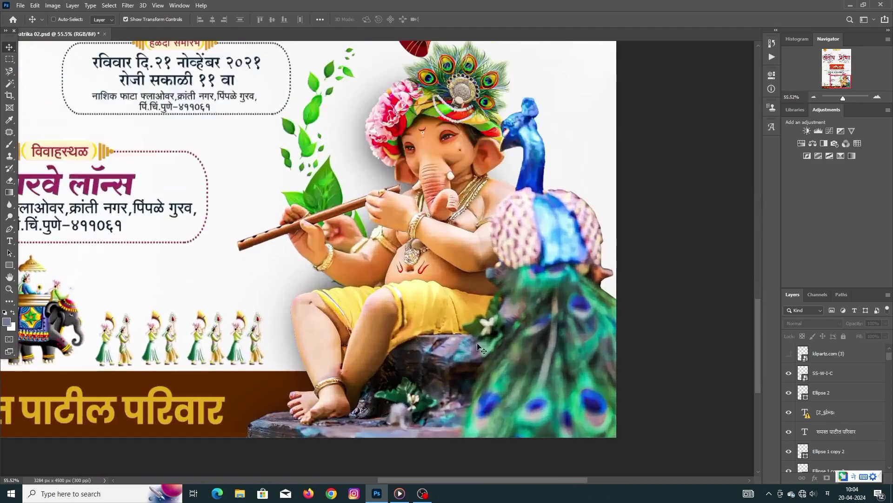
{"action": "scroll", "coordinate": [465, 335], "scroll_direction": "down", "scroll_amount": 2, "text": "alt"}
{"action": "scroll", "coordinate": [454, 317], "scroll_direction": "down", "scroll_amount": 1, "text": "alt"}
{"action": "scroll", "coordinate": [319, 372], "scroll_direction": "down", "scroll_amount": 2, "text": "alt"}
{"action": "scroll", "coordinate": [319, 372], "scroll_direction": "up", "scroll_amount": 2, "text": "alt"}
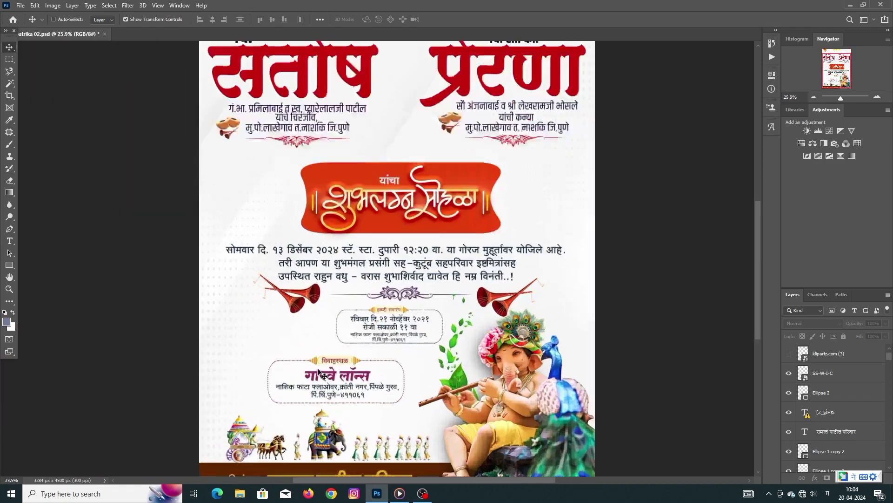
{"action": "scroll", "coordinate": [319, 373], "scroll_direction": "up", "scroll_amount": 1, "text": "alt"}
{"action": "scroll", "coordinate": [319, 372], "scroll_direction": "up", "scroll_amount": 1, "text": "alt"}
{"action": "scroll", "coordinate": [319, 372], "scroll_direction": "down", "scroll_amount": 3}
{"action": "scroll", "coordinate": [320, 372], "scroll_direction": "down", "scroll_amount": 2}
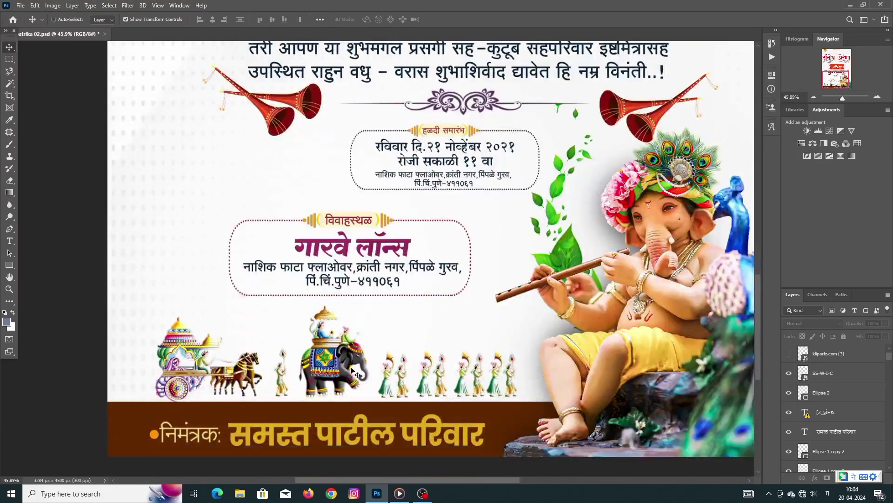
{"action": "scroll", "coordinate": [419, 358], "scroll_direction": "down", "scroll_amount": 2, "text": "alt"}
{"action": "scroll", "coordinate": [450, 353], "scroll_direction": "down", "scroll_amount": 2, "text": "alt"}
{"action": "scroll", "coordinate": [816, 367], "scroll_direction": "up", "scroll_amount": 1}
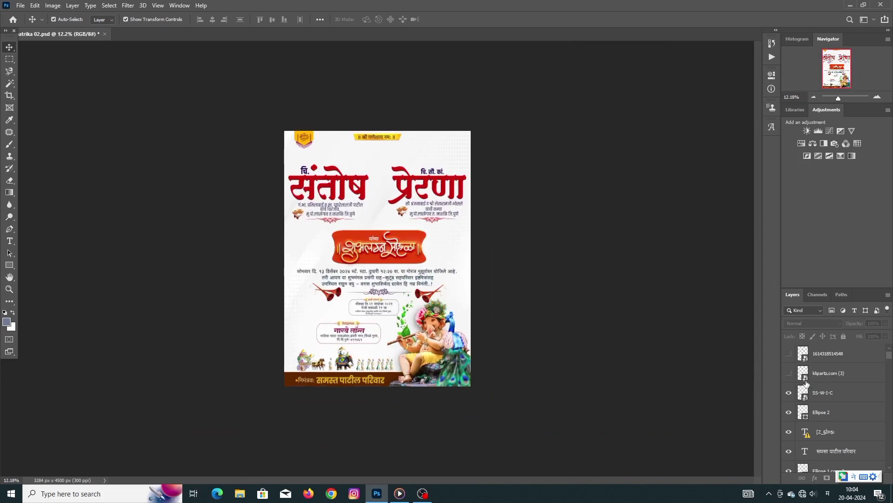
- Make the klipartz.com (3) floral corner visible at the top right
{"action": "left_click", "coordinate": [790, 372]}
{"action": "scroll", "coordinate": [456, 114], "scroll_direction": "up", "scroll_amount": 1, "text": "alt"}
{"action": "scroll", "coordinate": [530, 114], "scroll_direction": "up", "scroll_amount": 2, "text": "alt"}
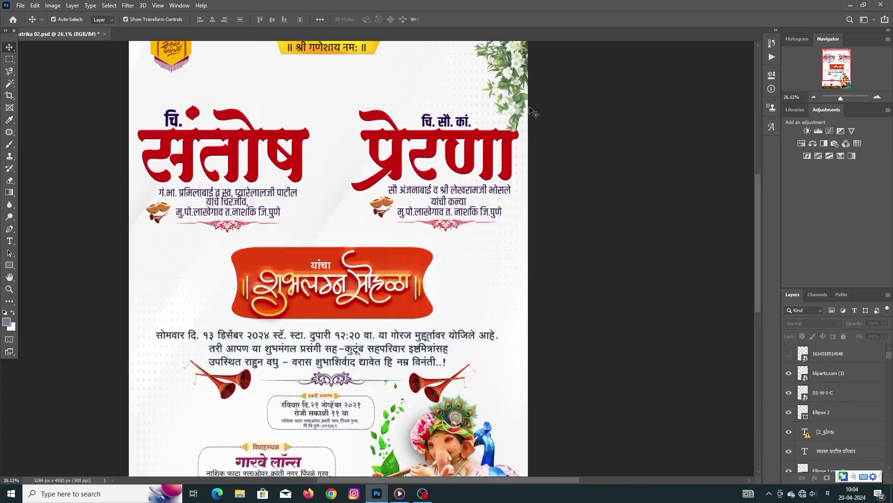
{"action": "scroll", "coordinate": [531, 113], "scroll_direction": "up", "scroll_amount": 2, "text": "alt"}
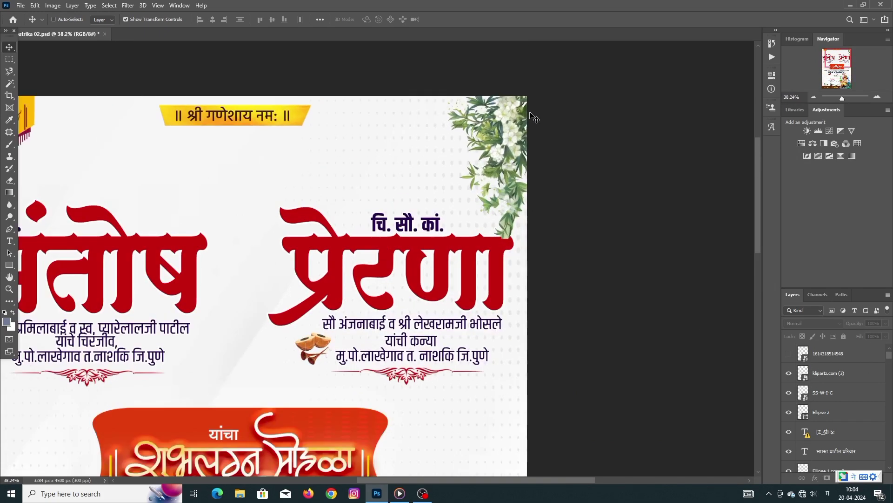
- Show the swastika layer, place it between संतोष and प्रेरणा, and fit the card in view
{"action": "left_click", "coordinate": [788, 355]}
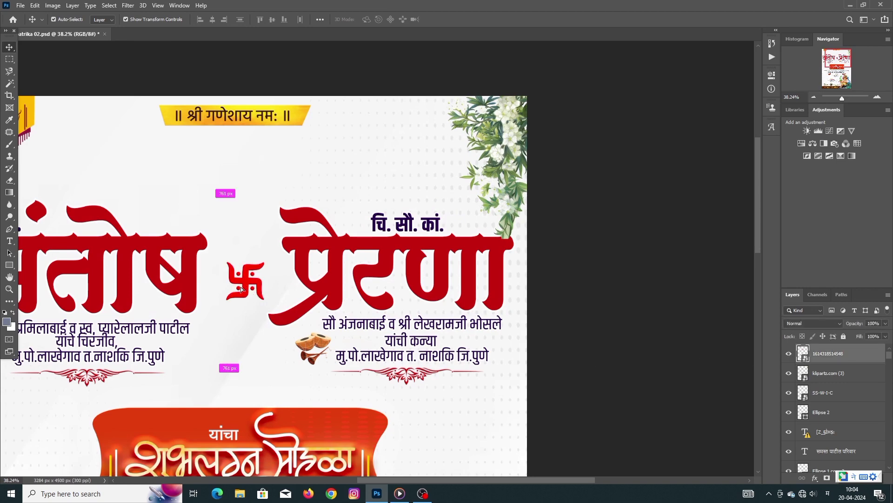
{"action": "left_click_drag", "start_coordinate": [235, 285], "coordinate": [240, 286]}
{"action": "left_click", "coordinate": [628, 293]}
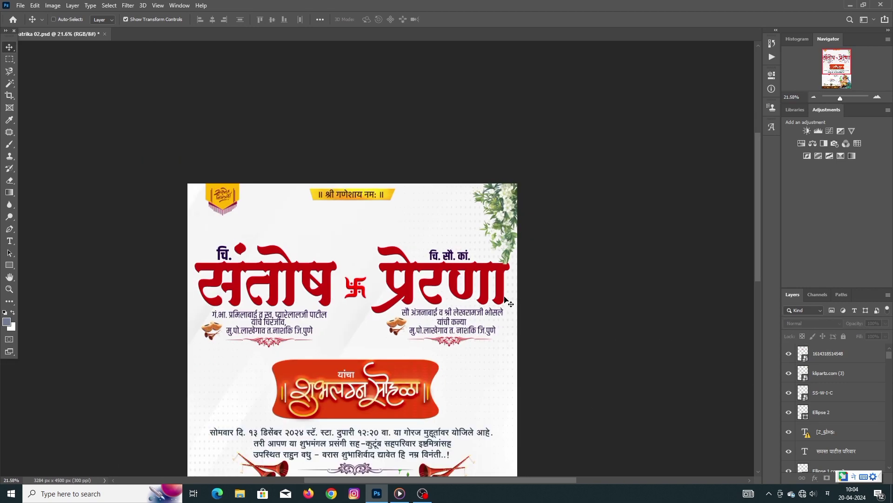
{"action": "key", "text": "ctrl+0"}
{"action": "scroll", "coordinate": [535, 305], "scroll_direction": "up", "scroll_amount": 1, "text": "alt"}
{"action": "scroll", "coordinate": [528, 298], "scroll_direction": "up", "scroll_amount": 1, "text": "alt"}
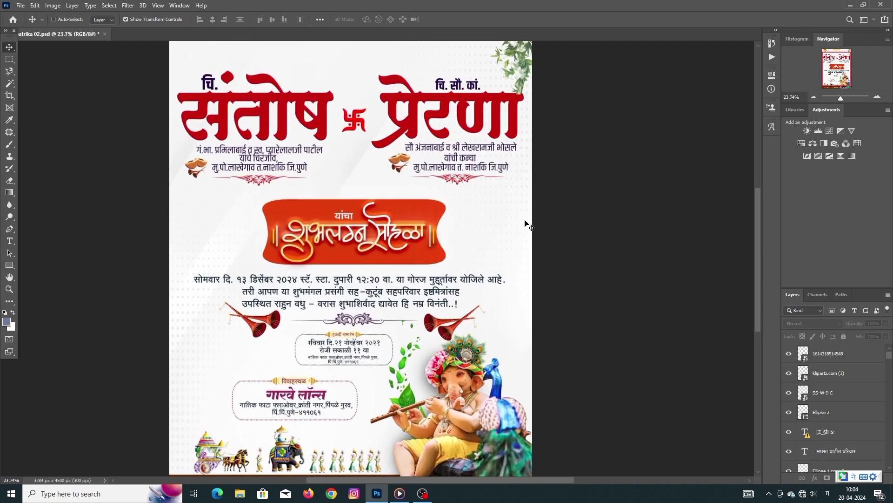
{"action": "scroll", "coordinate": [531, 223], "scroll_direction": "down", "scroll_amount": 2}
{"action": "scroll", "coordinate": [531, 223], "scroll_direction": "down", "scroll_amount": 2, "text": "alt"}
{"action": "scroll", "coordinate": [530, 222], "scroll_direction": "up", "scroll_amount": 1, "text": "alt"}
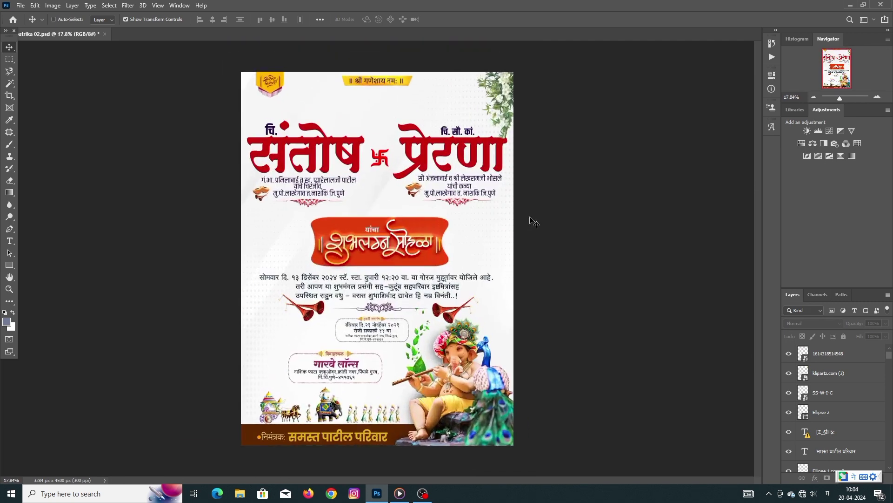
- Add a Brightness/Contrast adjustment layer with brightness raised to 20 over the whole invitation
{"action": "left_click", "coordinate": [808, 130]}
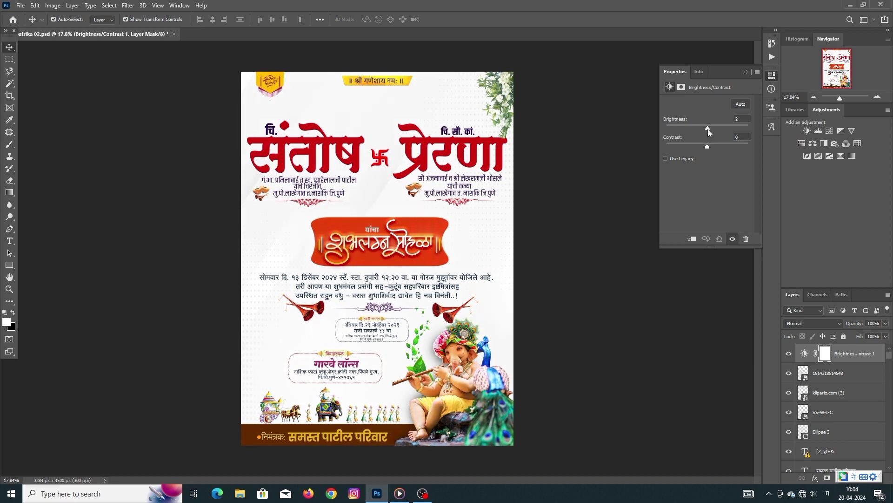
{"action": "left_click_drag", "start_coordinate": [711, 130], "coordinate": [715, 131]}
{"action": "left_click", "coordinate": [666, 358]}
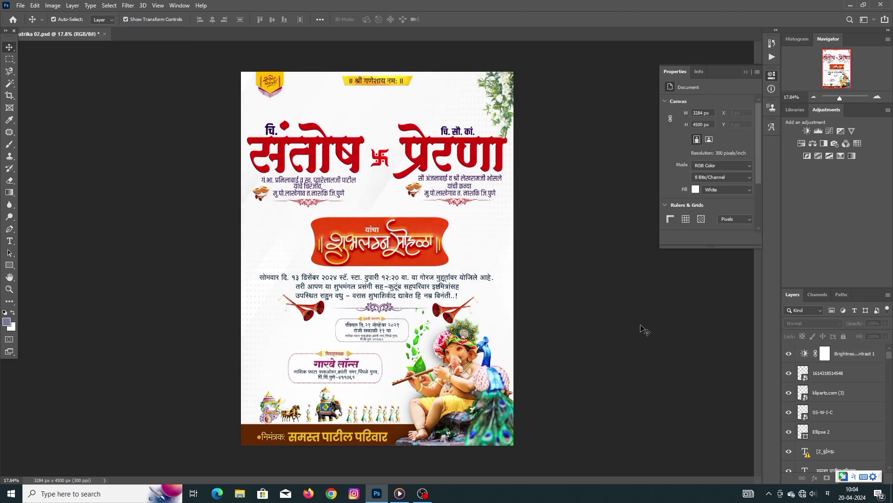
{"action": "left_click", "coordinate": [772, 75]}
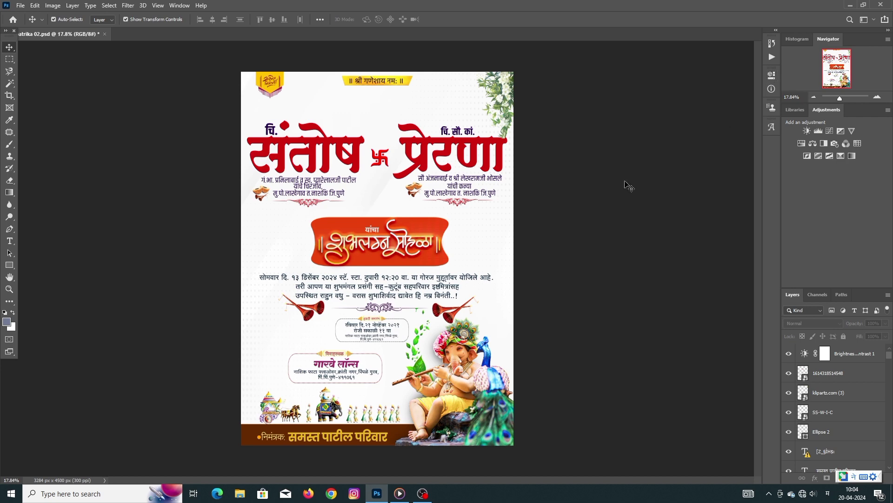
{"action": "scroll", "coordinate": [517, 199], "scroll_direction": "up", "scroll_amount": 2}
{"action": "scroll", "coordinate": [518, 199], "scroll_direction": "down", "scroll_amount": 1}
{"action": "scroll", "coordinate": [409, 239], "scroll_direction": "down", "scroll_amount": 2}
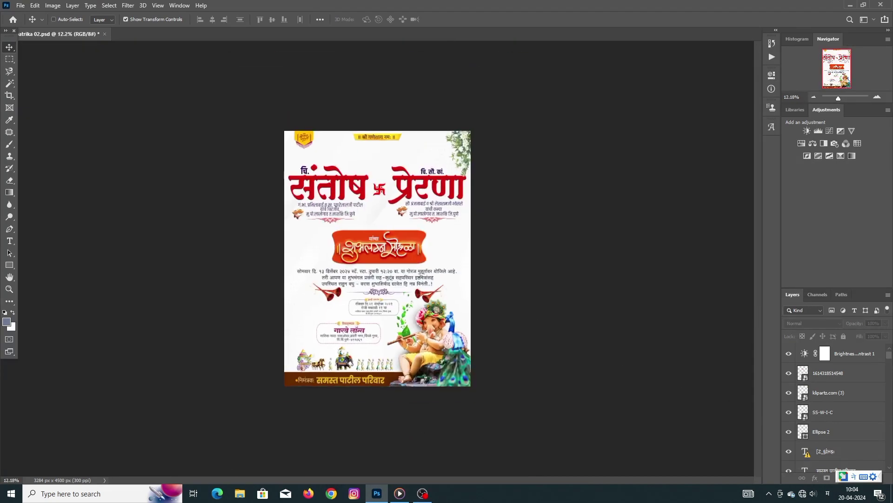
{"action": "scroll", "coordinate": [397, 358], "scroll_direction": "up", "scroll_amount": 1}
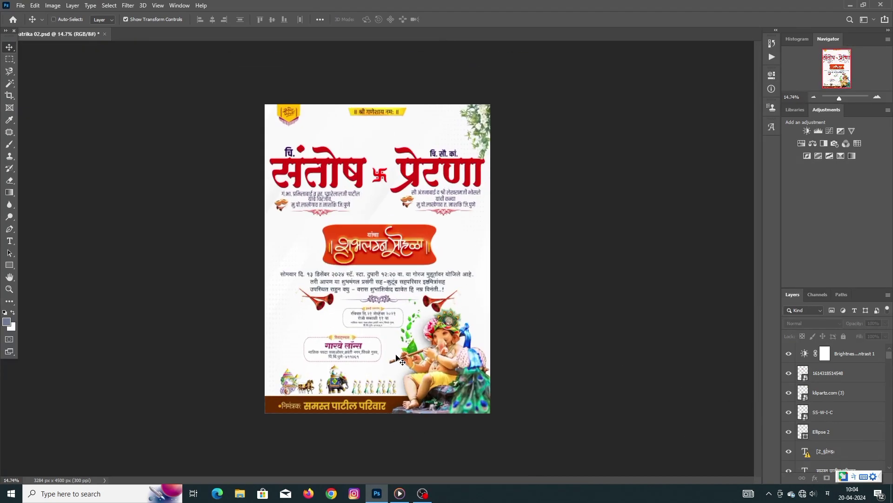
{"action": "left_click", "coordinate": [21, 6]}
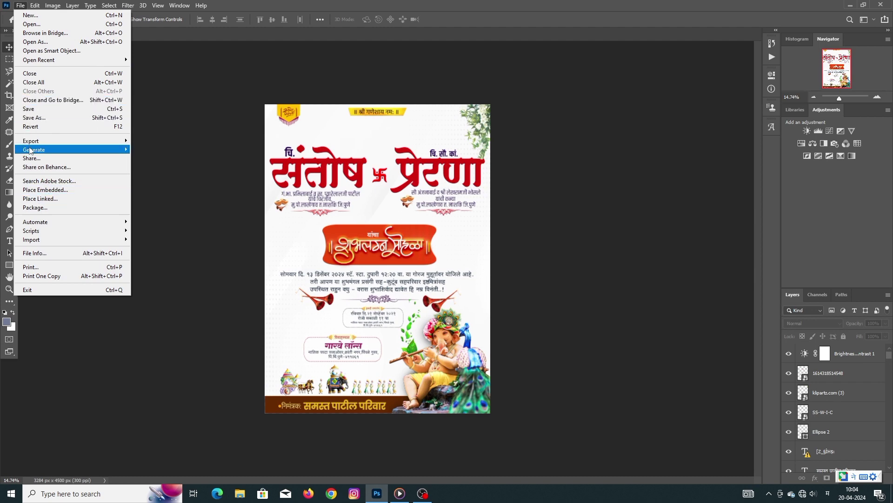
{"action": "mouse_move", "coordinate": [31, 141]}
{"action": "left_click", "coordinate": [200, 149]}
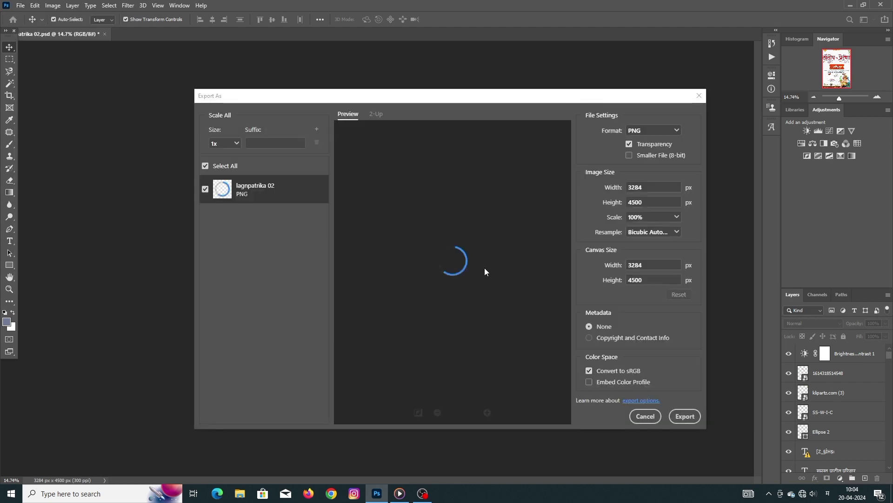
{"action": "left_click", "coordinate": [645, 132]}
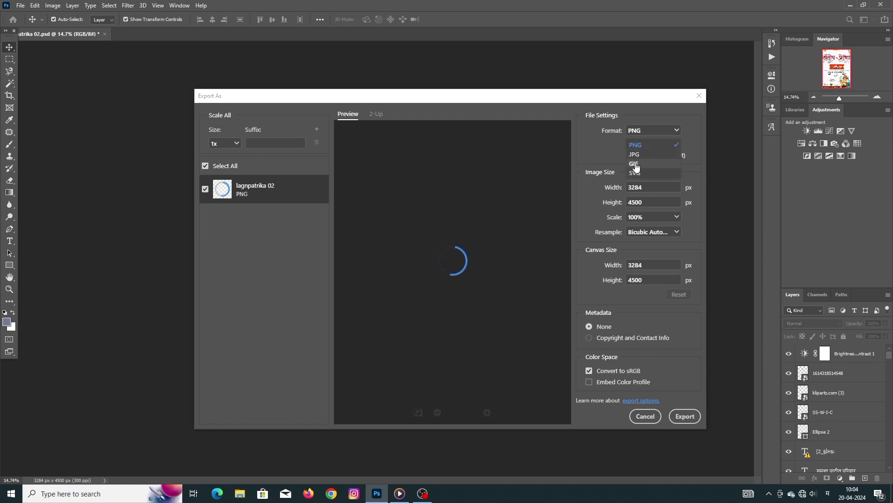
{"action": "left_click", "coordinate": [635, 155]}
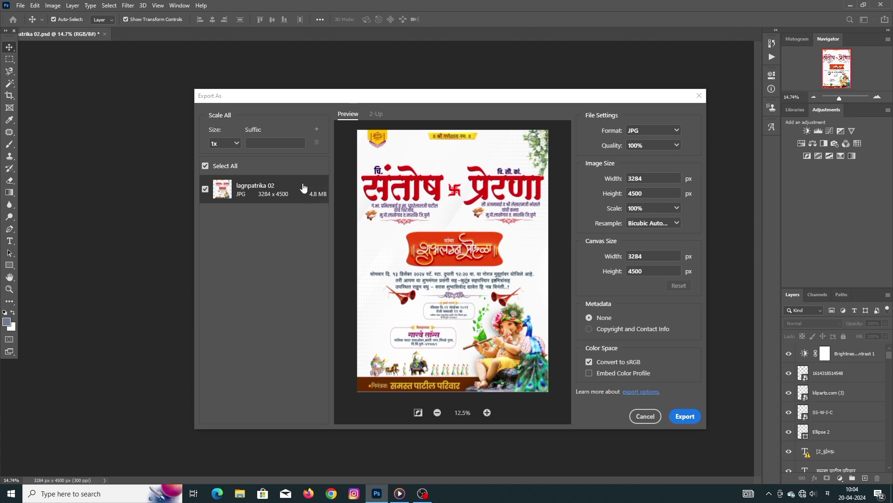
- Close the export window and start Save As to the computer with JPEG file type
{"action": "left_click", "coordinate": [698, 96]}
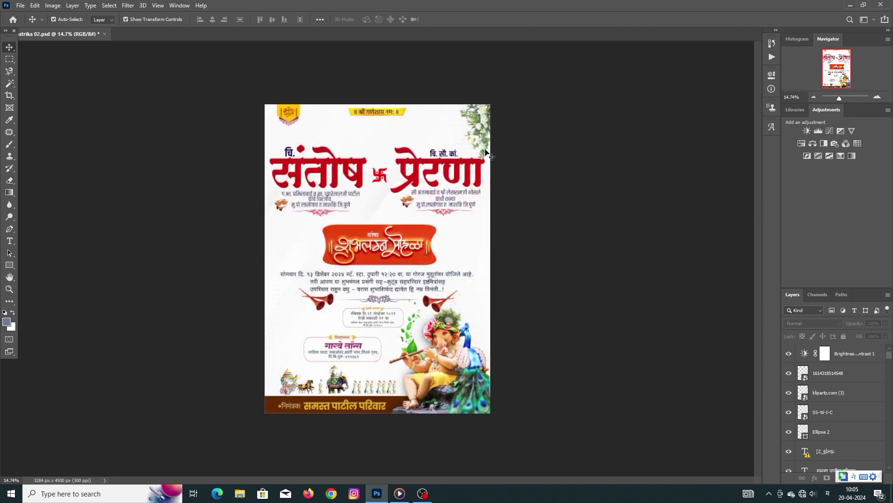
{"action": "left_click", "coordinate": [20, 7]}
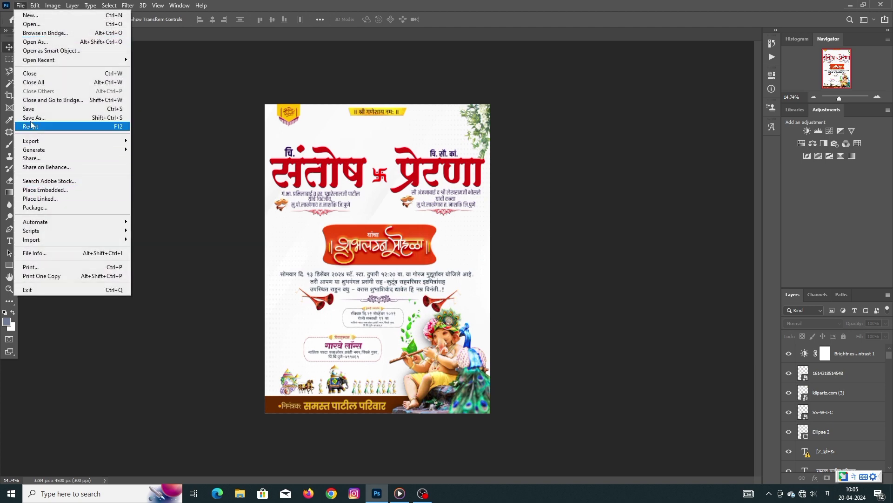
{"action": "left_click", "coordinate": [70, 117]}
{"action": "left_click", "coordinate": [519, 327]}
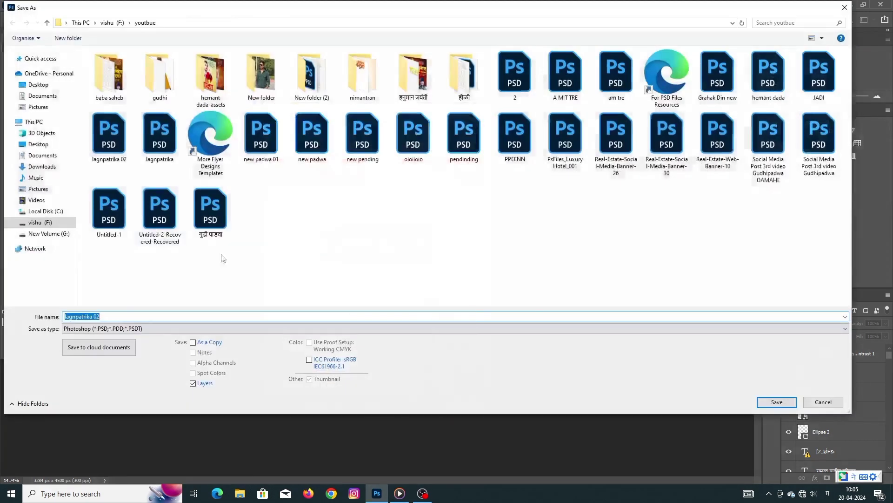
{"action": "left_click", "coordinate": [93, 328]}
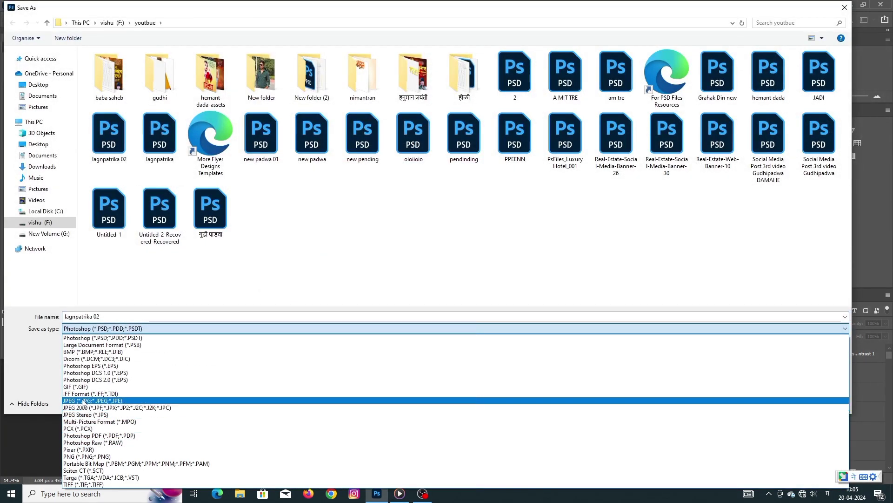
{"action": "left_click", "coordinate": [89, 400]}
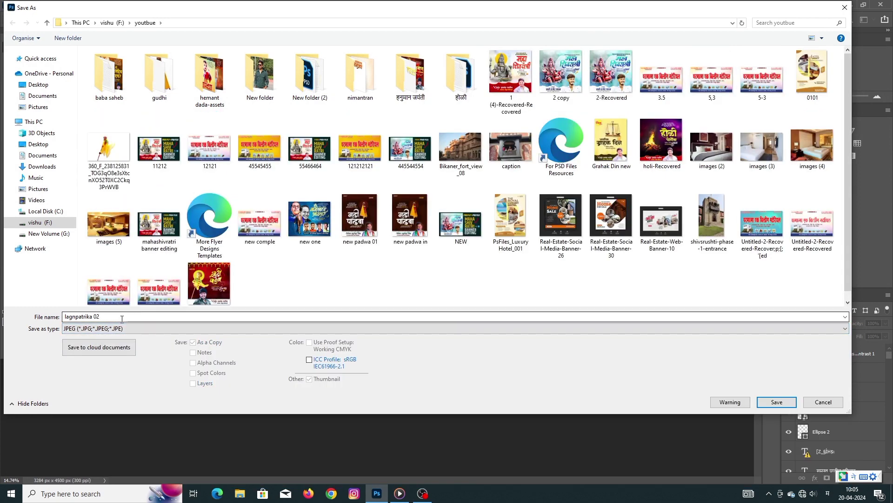
- Rename the file to 'lagnpatrika size' and switch the input language to English
{"action": "left_click", "coordinate": [108, 317]}
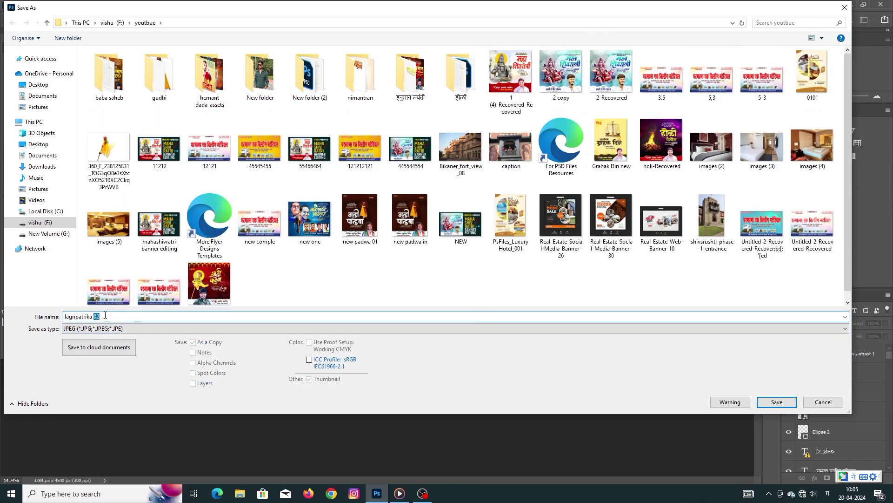
{"action": "key", "text": "BackSpace"}
{"action": "type", "text": "s"}
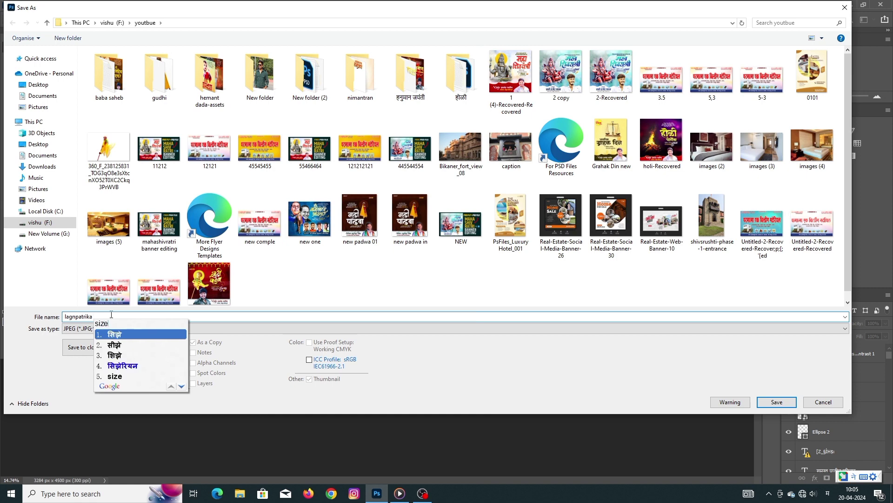
{"action": "key", "text": "Down"}
{"action": "key", "text": "Down"}
{"action": "key", "text": "Down"}
{"action": "key", "text": "Down"}
{"action": "key", "text": "Return"}
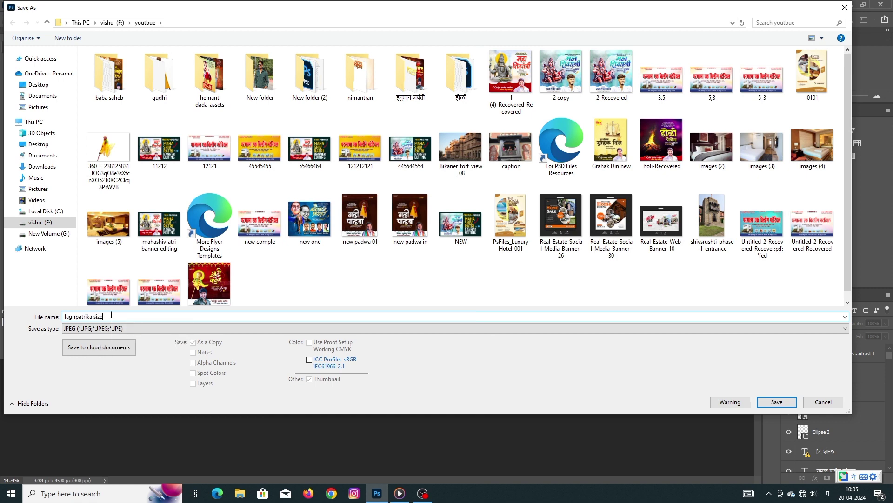
{"action": "left_click", "coordinate": [821, 491]}
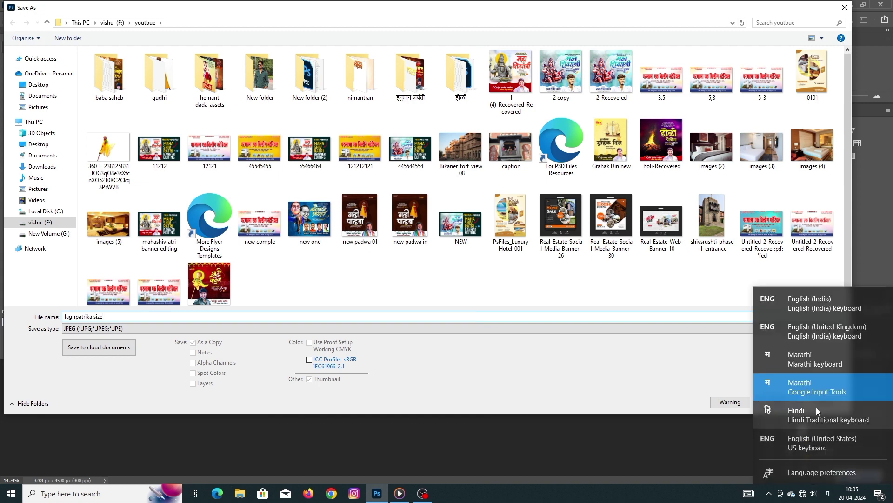
{"action": "left_click", "coordinate": [807, 292]}
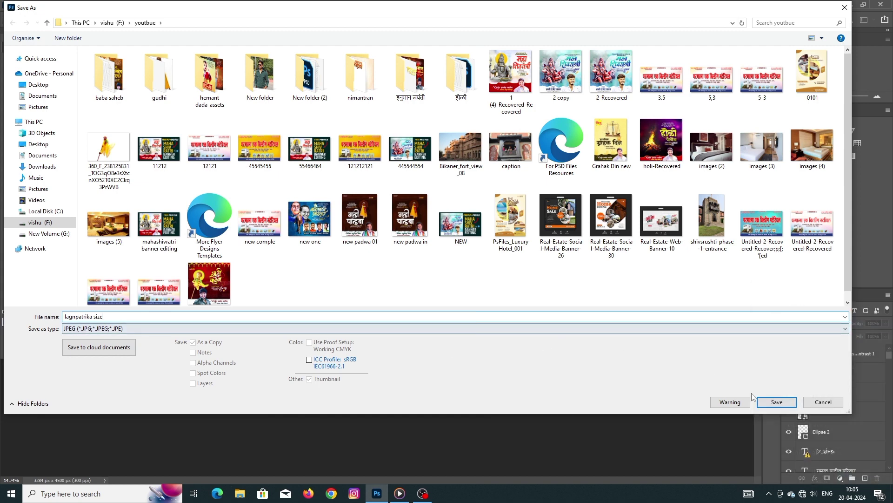
- Save the JPEG at maximum quality 12
{"action": "left_click", "coordinate": [775, 400]}
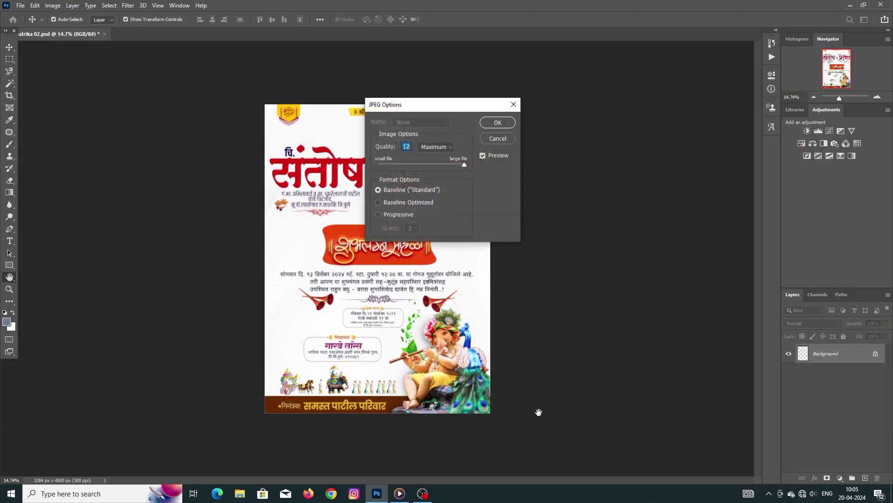
{"action": "left_click", "coordinate": [492, 125]}
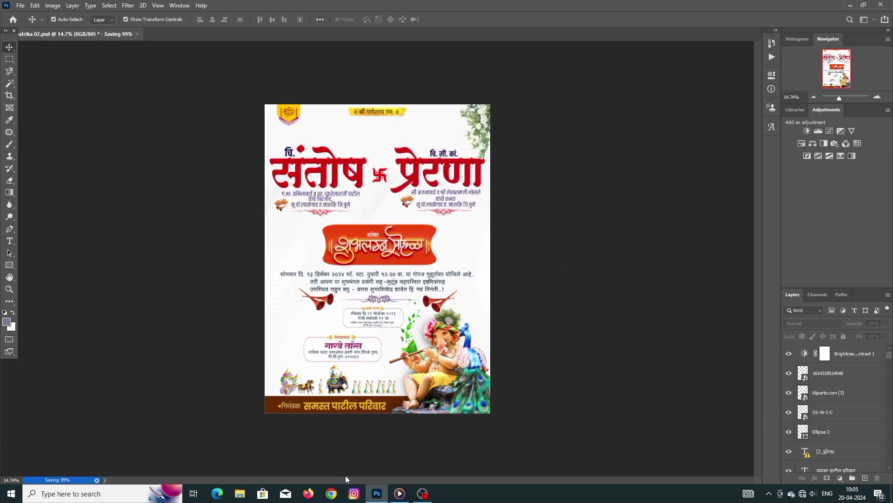
{"action": "left_click", "coordinate": [232, 496]}
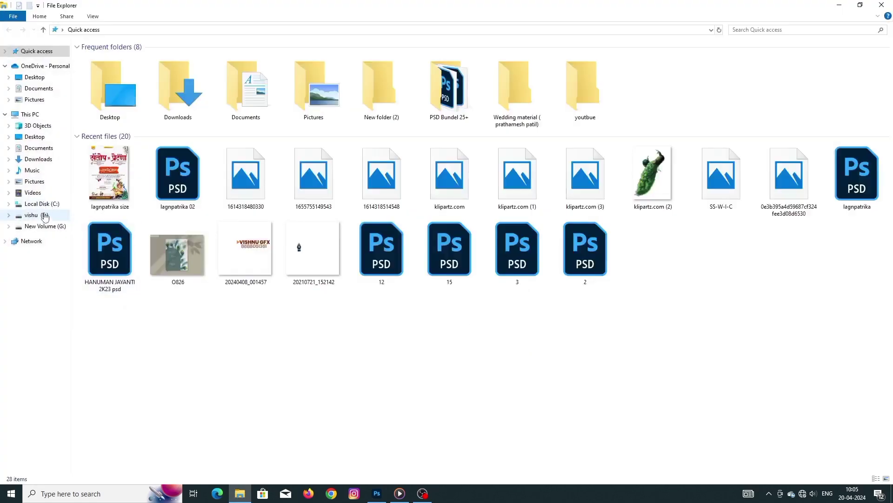
- Open the 'lagnpatrika size' properties in F:\youtbue, confirming a 21.4 MB JPG
{"action": "left_click", "coordinate": [37, 215]}
{"action": "scroll", "coordinate": [521, 334], "scroll_direction": "down", "scroll_amount": 5}
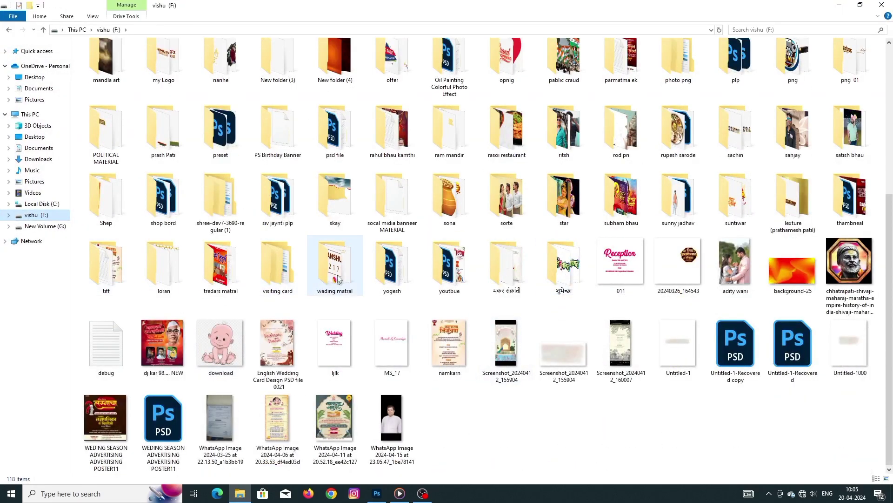
{"action": "left_click", "coordinate": [446, 278]}
{"action": "double_click", "coordinate": [447, 278]}
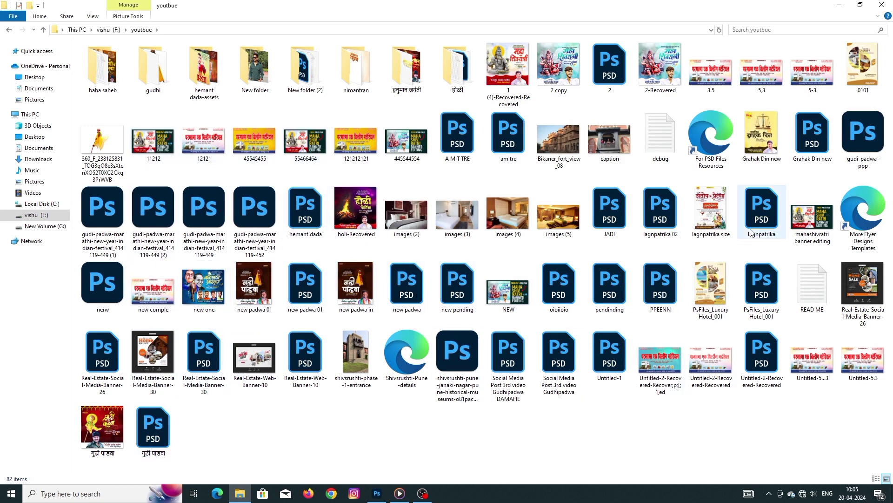
{"action": "left_click", "coordinate": [721, 227]}
{"action": "right_click", "coordinate": [719, 236]}
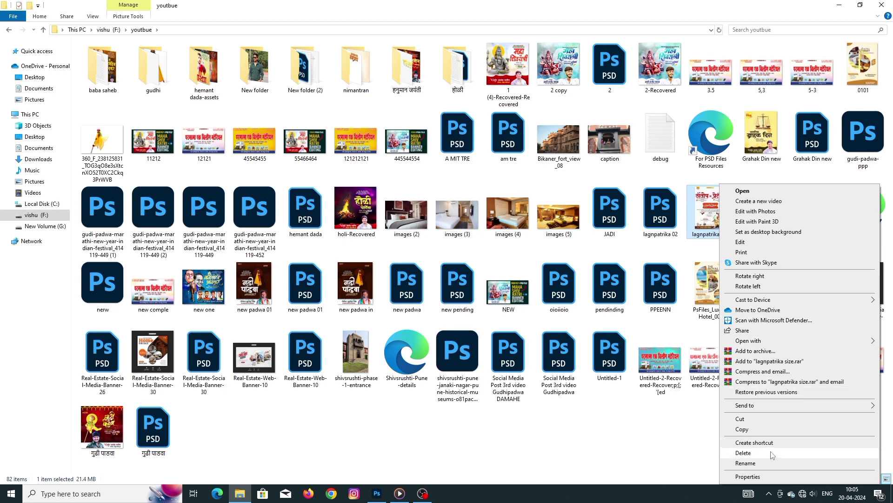
{"action": "left_click", "coordinate": [754, 477]}
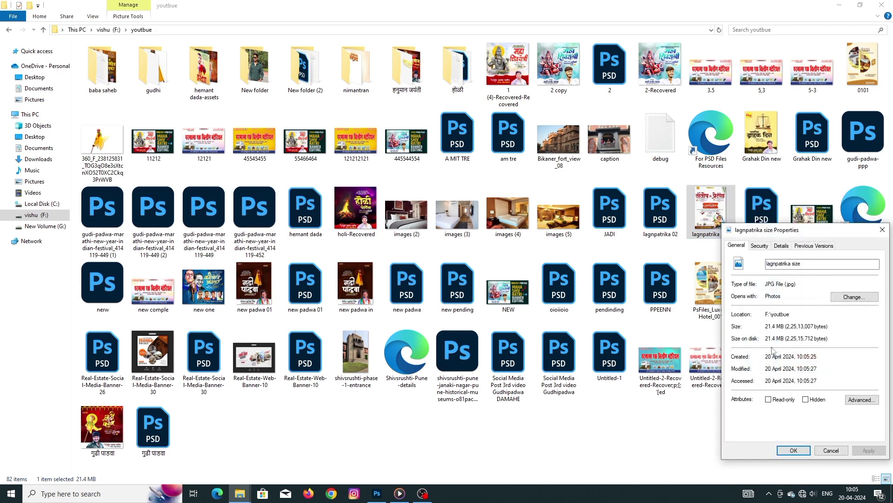